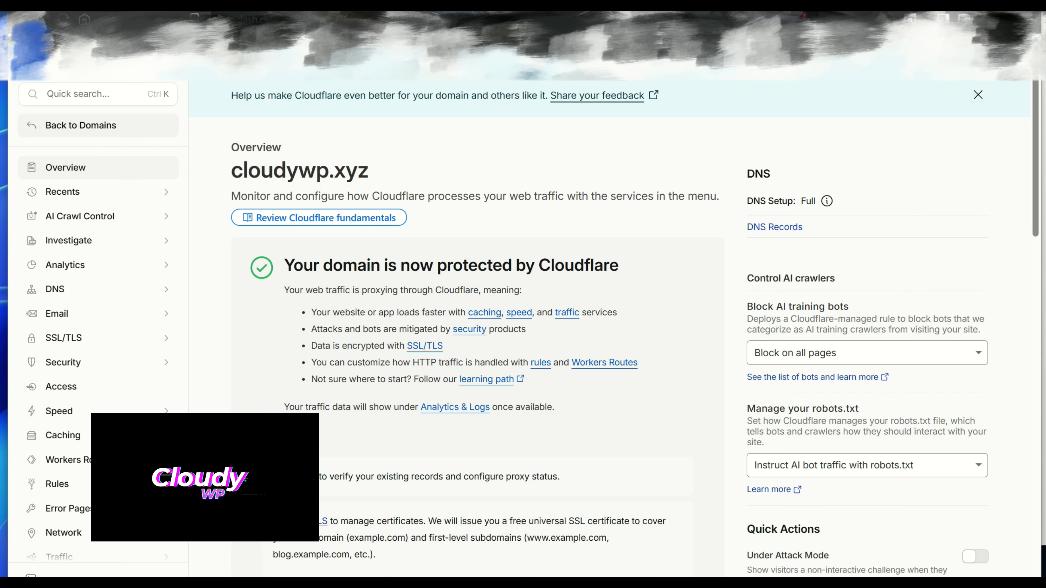
Open the existing country-based custom rule in the domain's security rules for editing
{"action": "left_click", "coordinate": [75, 363]}
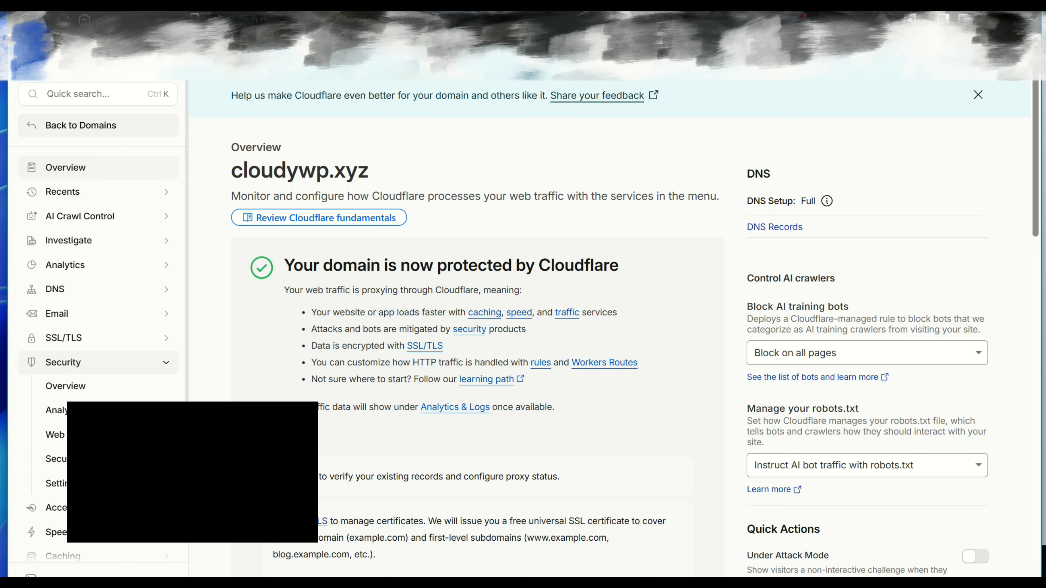
{"action": "left_click", "coordinate": [74, 460]}
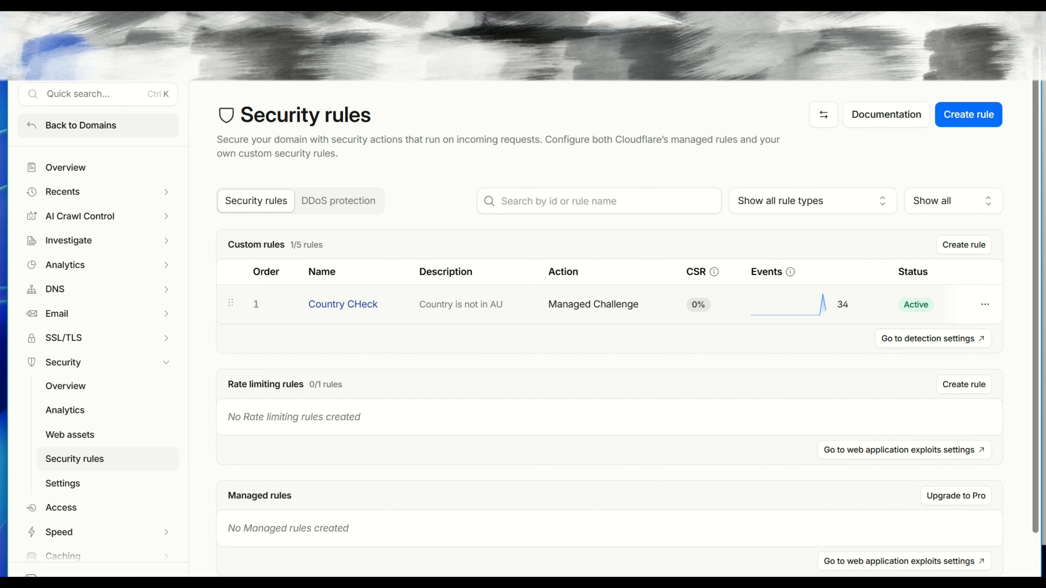
{"action": "left_click", "coordinate": [985, 305]}
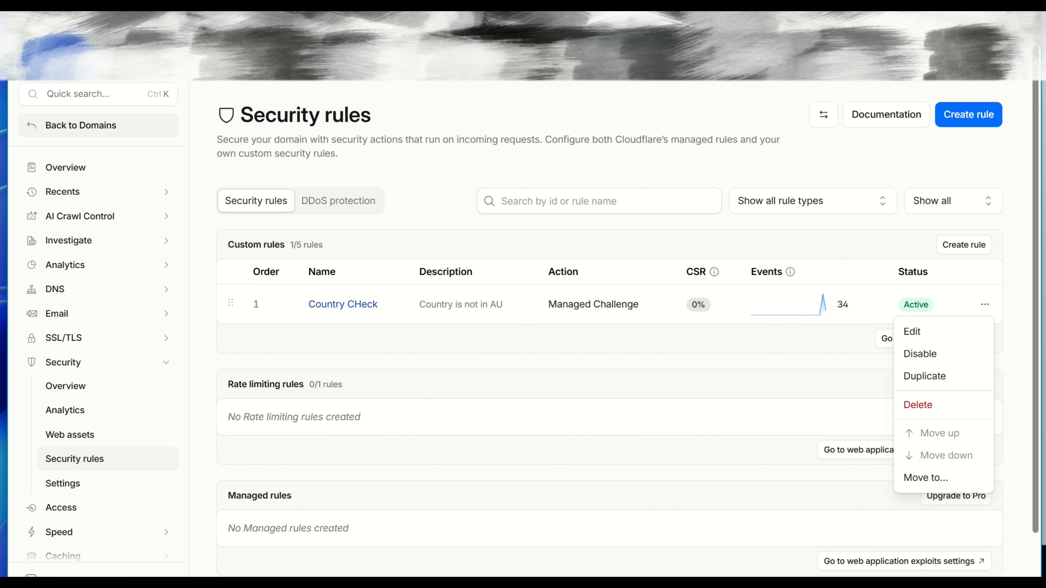
{"action": "left_click", "coordinate": [912, 332]}
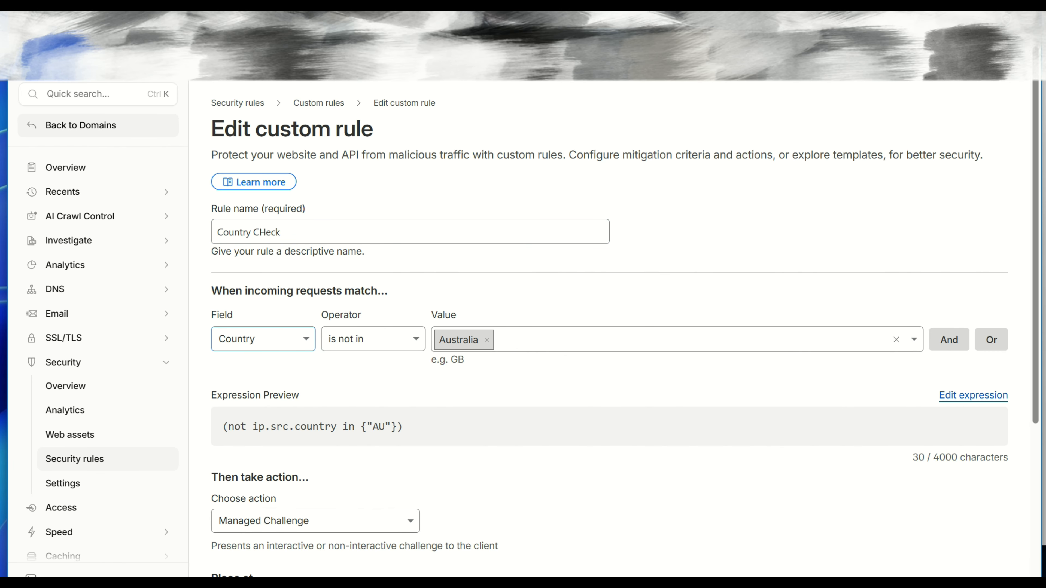
Correct the capitalisation in the rule name so that it reads Country Check
{"action": "triple_click", "coordinate": [272, 232]}
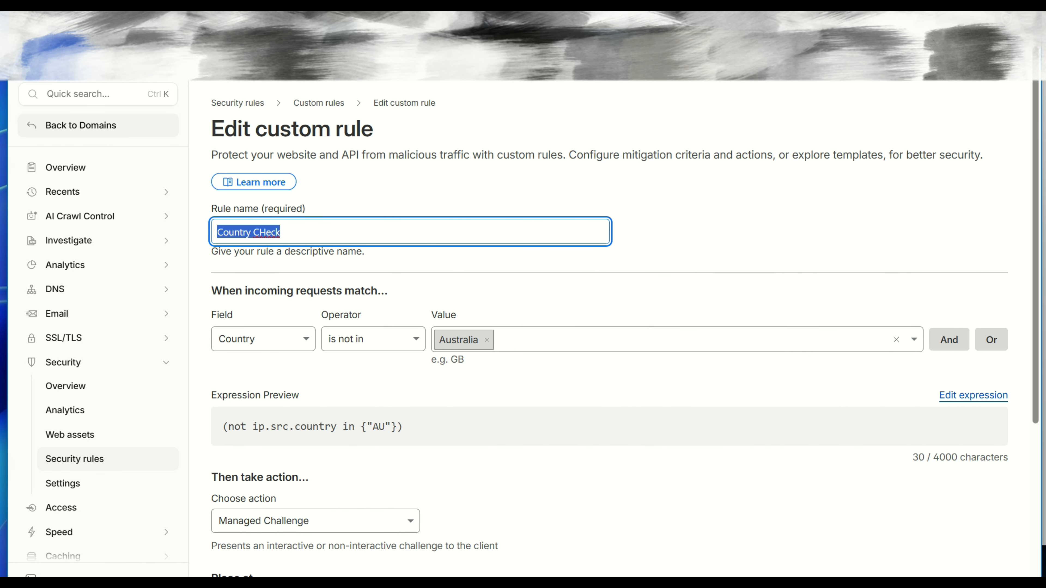
{"action": "left_click", "coordinate": [266, 232]}
{"action": "key", "text": "BackSpace"}
{"action": "type", "text": "h"}
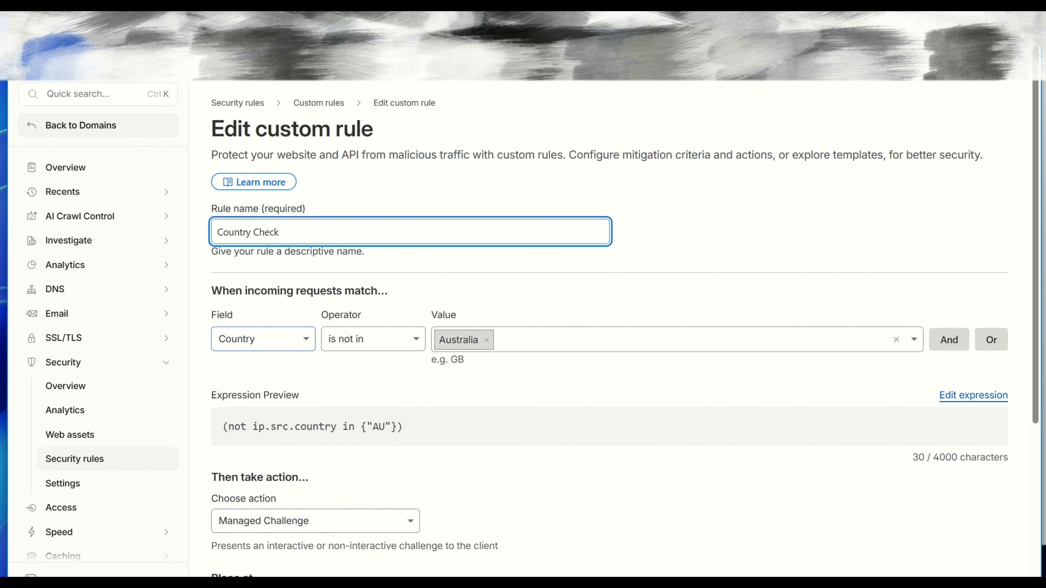
{"action": "left_click", "coordinate": [264, 340]}
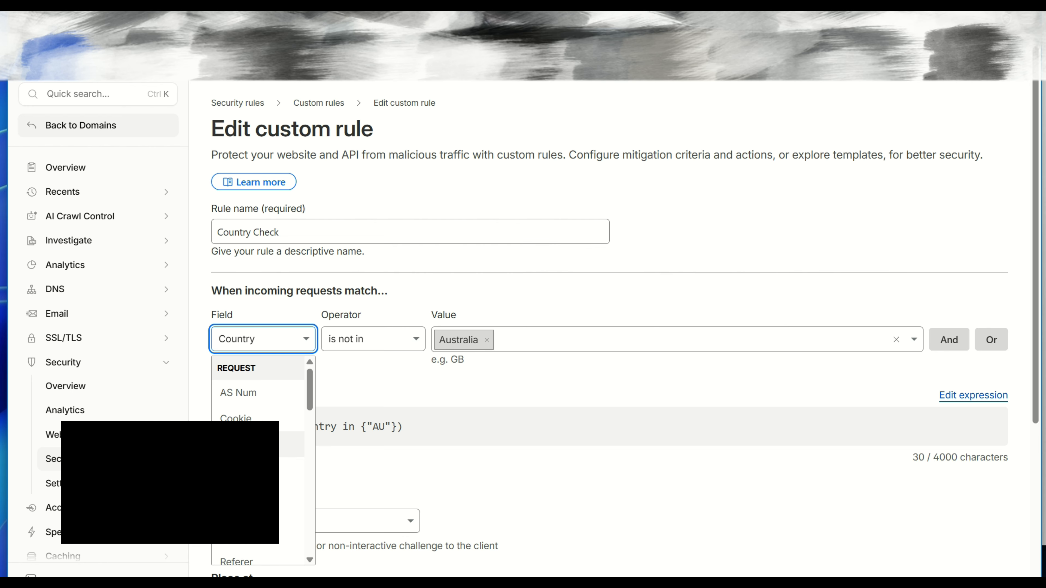
{"action": "left_click", "coordinate": [373, 339]}
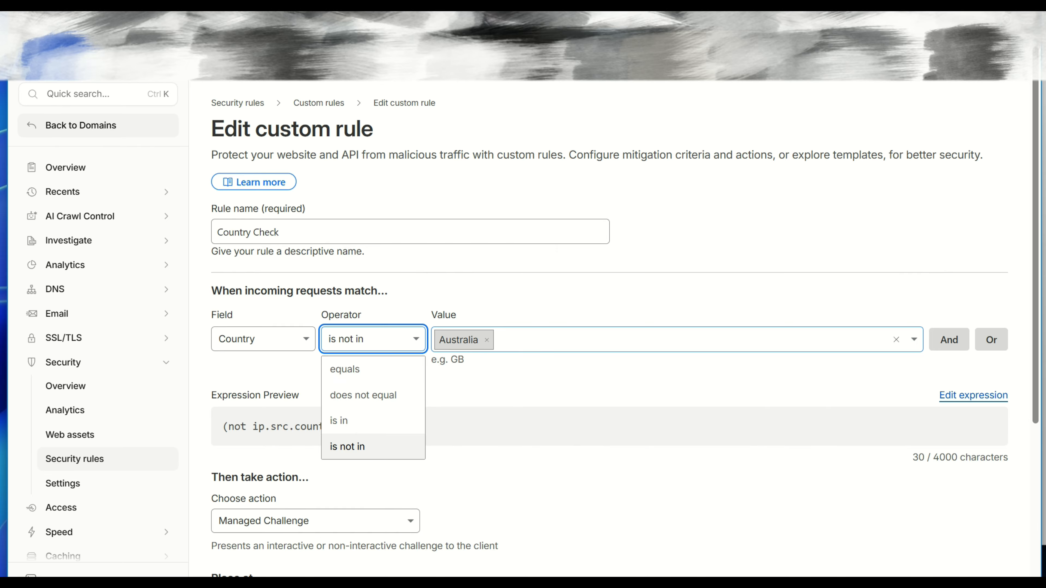
{"action": "left_click", "coordinate": [576, 378]}
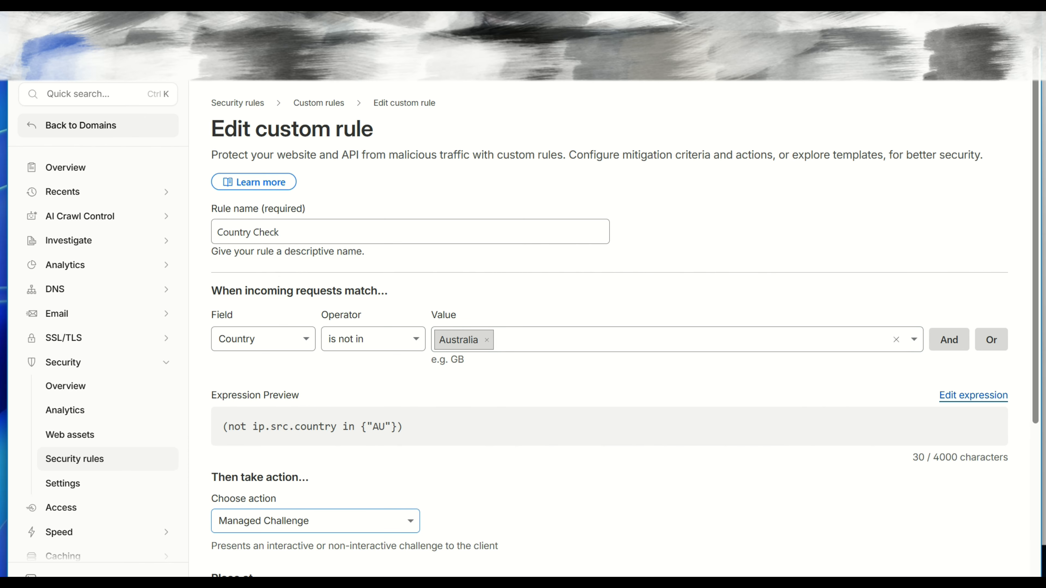
{"action": "scroll", "coordinate": [609, 329], "scroll_direction": "down", "scroll_amount": 3}
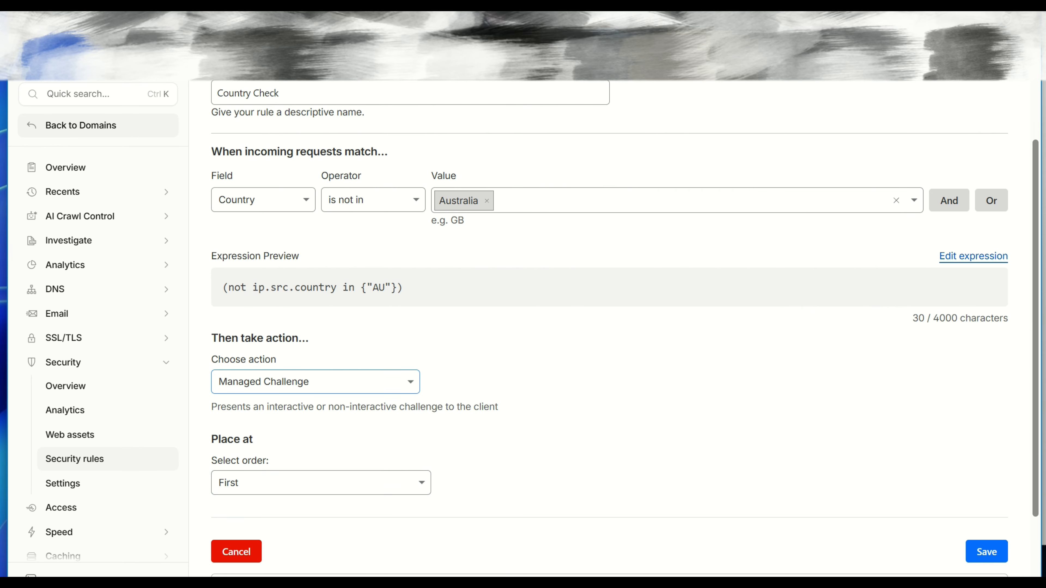
{"action": "left_click", "coordinate": [315, 382]}
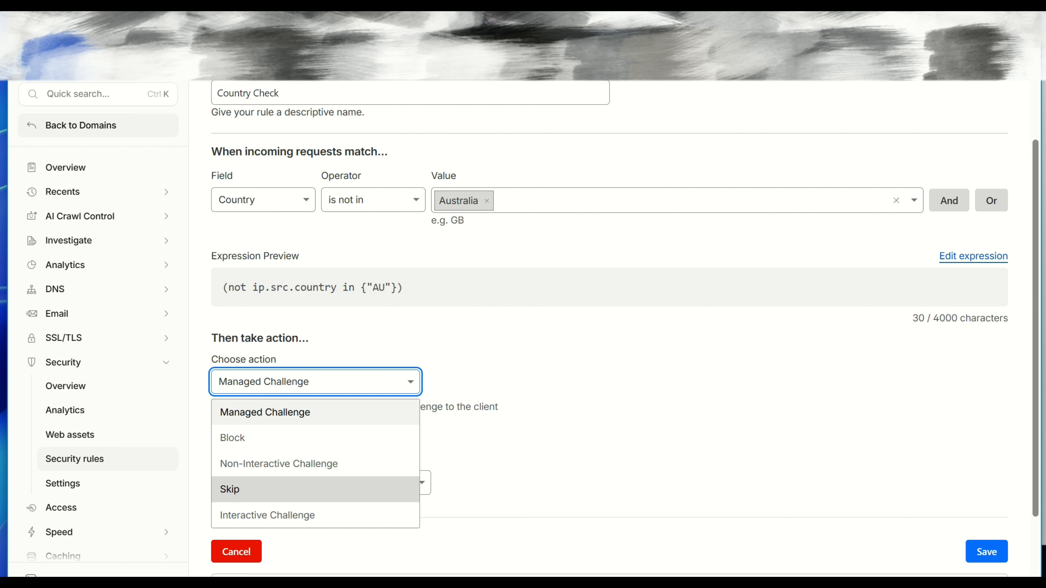
Try matching requests whose country equals Australia and set the rule's action to Skip
{"action": "left_click", "coordinate": [373, 200]}
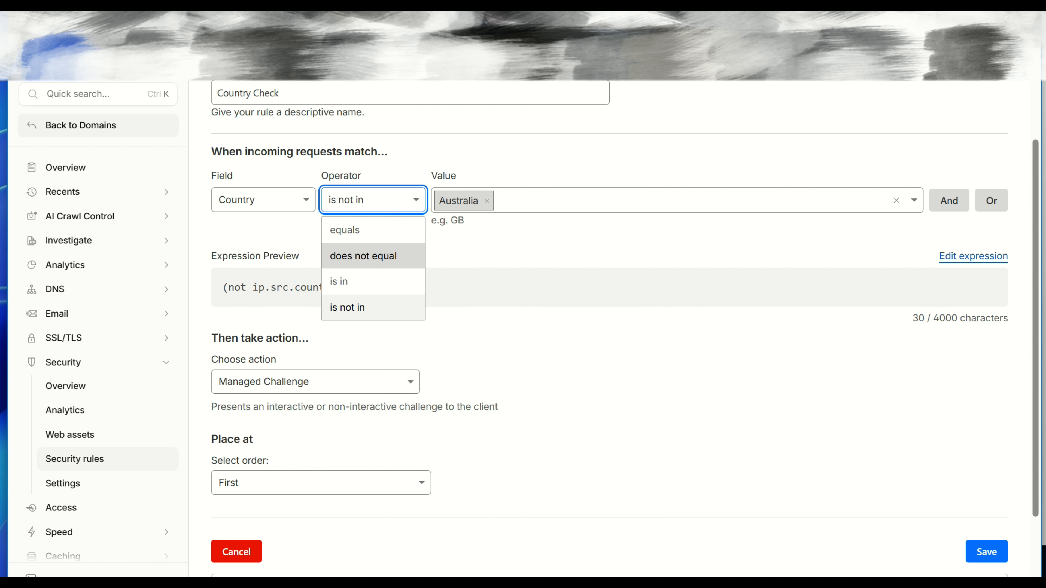
{"action": "left_click", "coordinate": [362, 230]}
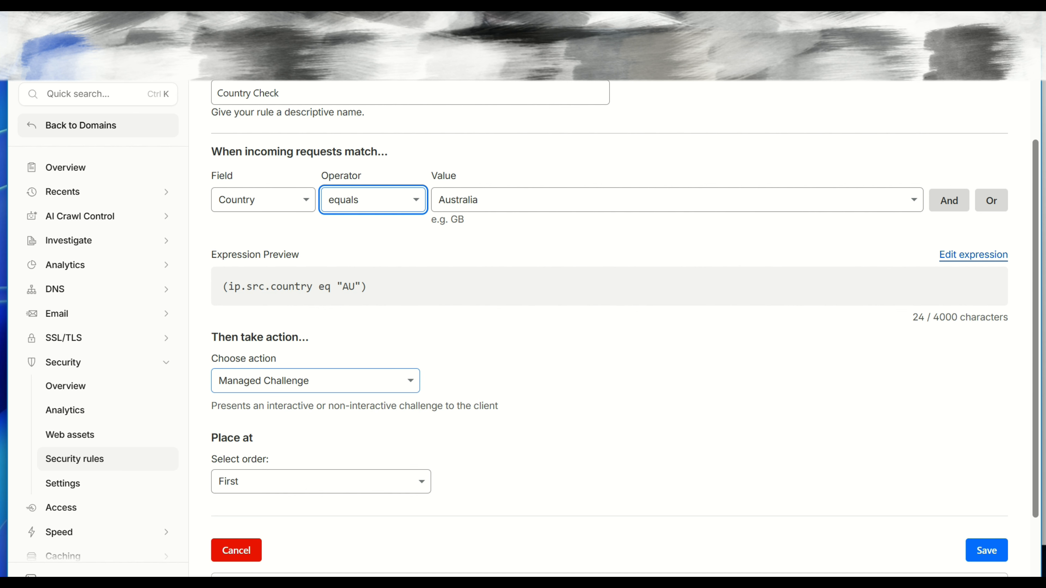
{"action": "left_click", "coordinate": [315, 381]}
{"action": "left_click", "coordinate": [288, 489]}
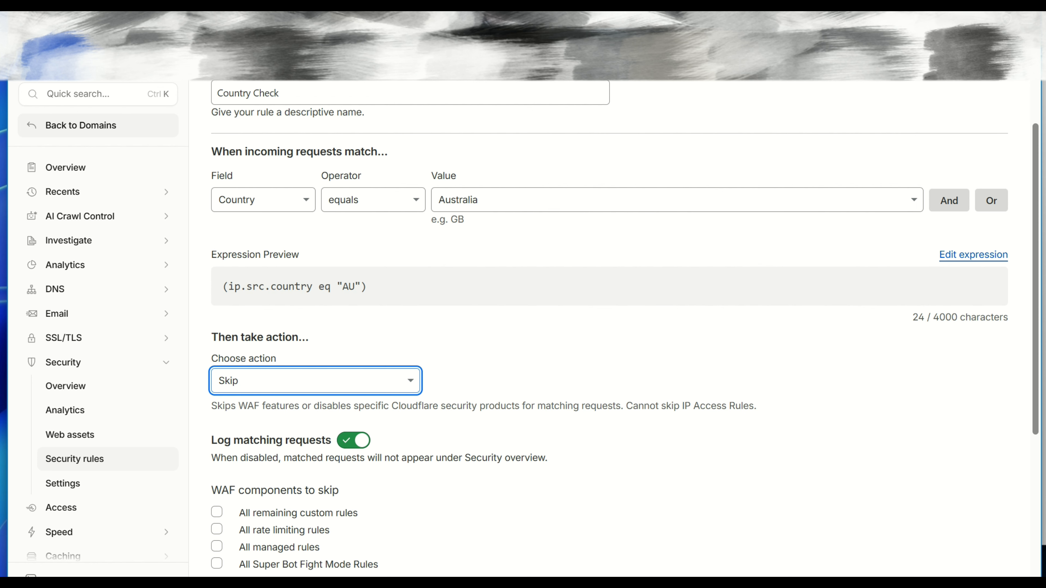
Skip all remaining custom rules, rate limiting rules, managed rules and Super Bot Fight Mode rules for the matching country
{"action": "scroll", "coordinate": [343, 442], "scroll_direction": "down", "scroll_amount": 3}
{"action": "left_click", "coordinate": [217, 373]}
{"action": "left_click", "coordinate": [217, 390]}
{"action": "left_click", "coordinate": [216, 407]}
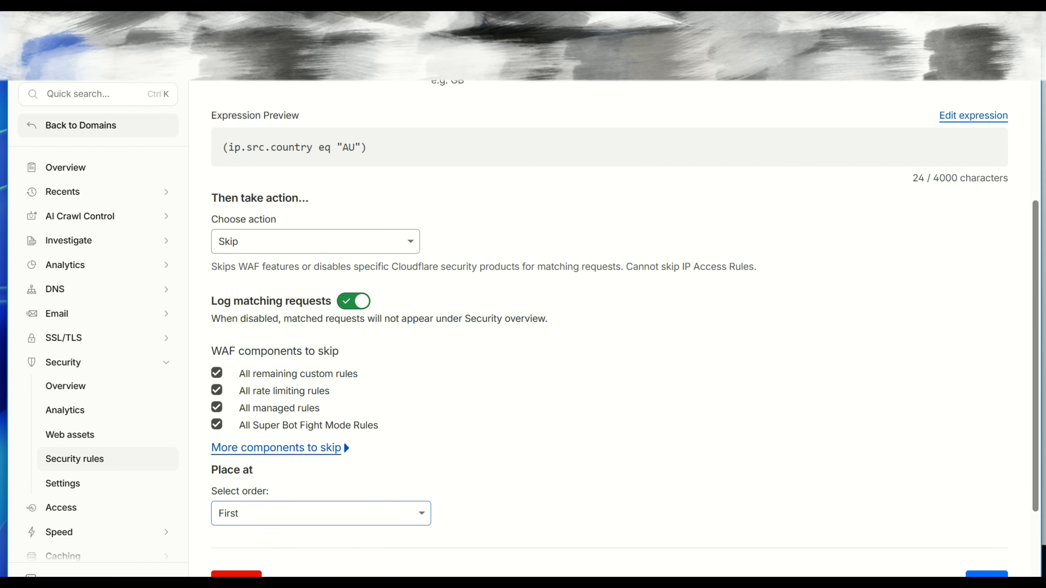
{"action": "left_click", "coordinate": [322, 513]}
{"action": "left_click", "coordinate": [322, 514]}
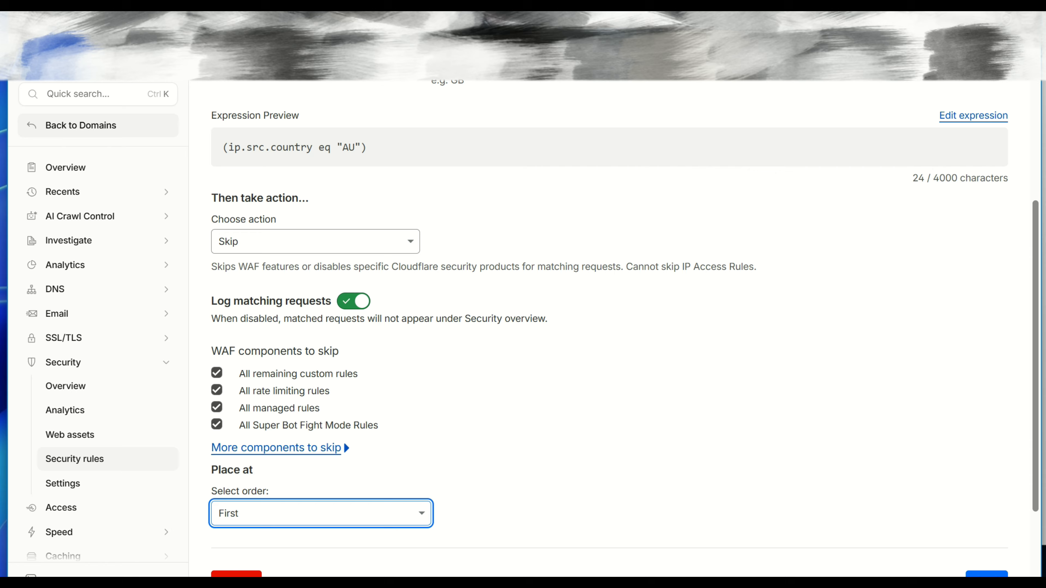
{"action": "left_click_drag", "start_coordinate": [361, 148], "coordinate": [343, 147]}
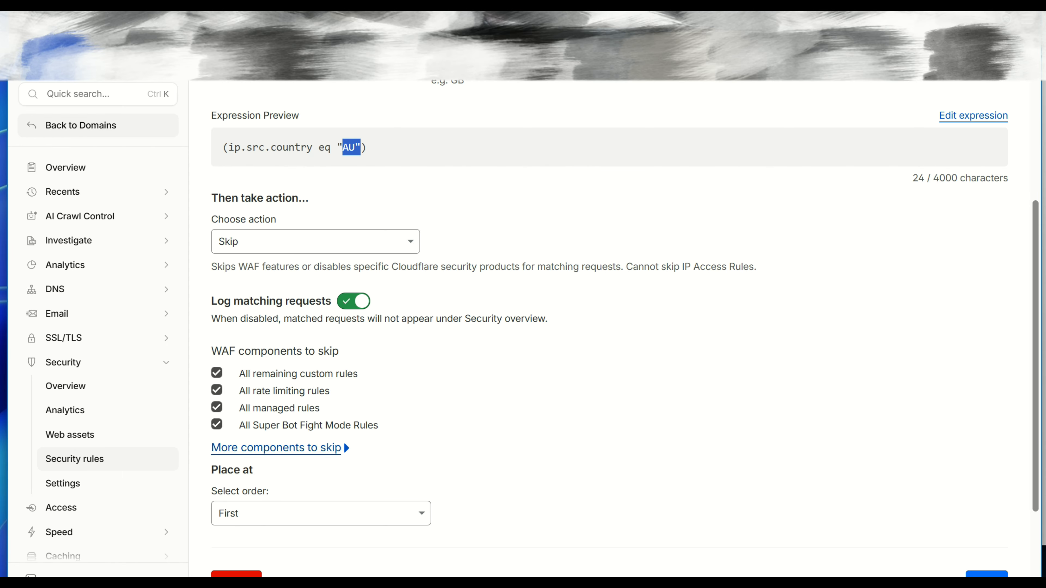
{"action": "scroll", "coordinate": [343, 442], "scroll_direction": "up", "scroll_amount": 5}
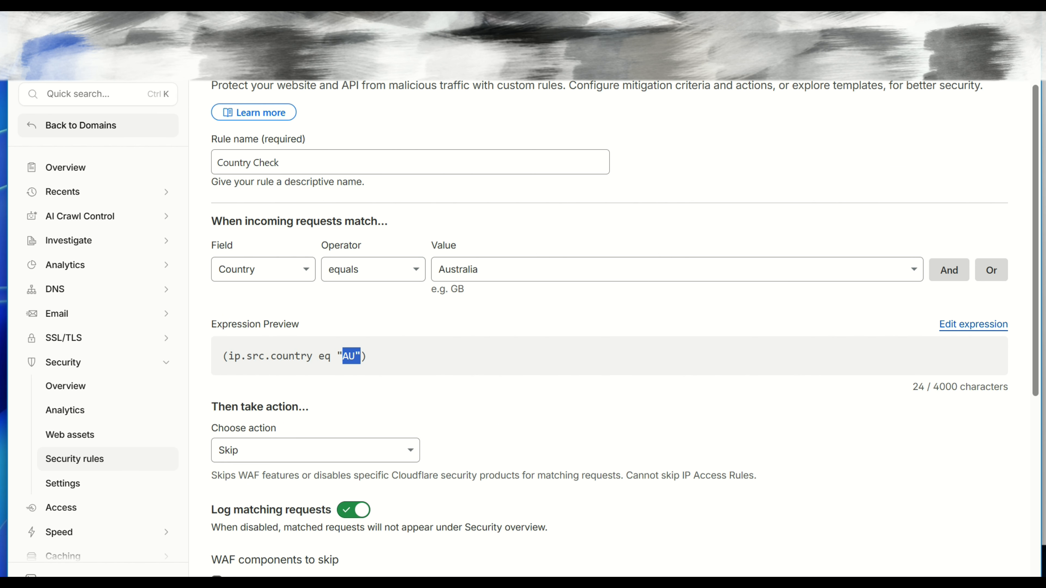
Return the country operator to "is not in" and the rule's action to Managed Challenge
{"action": "left_click", "coordinate": [373, 269]}
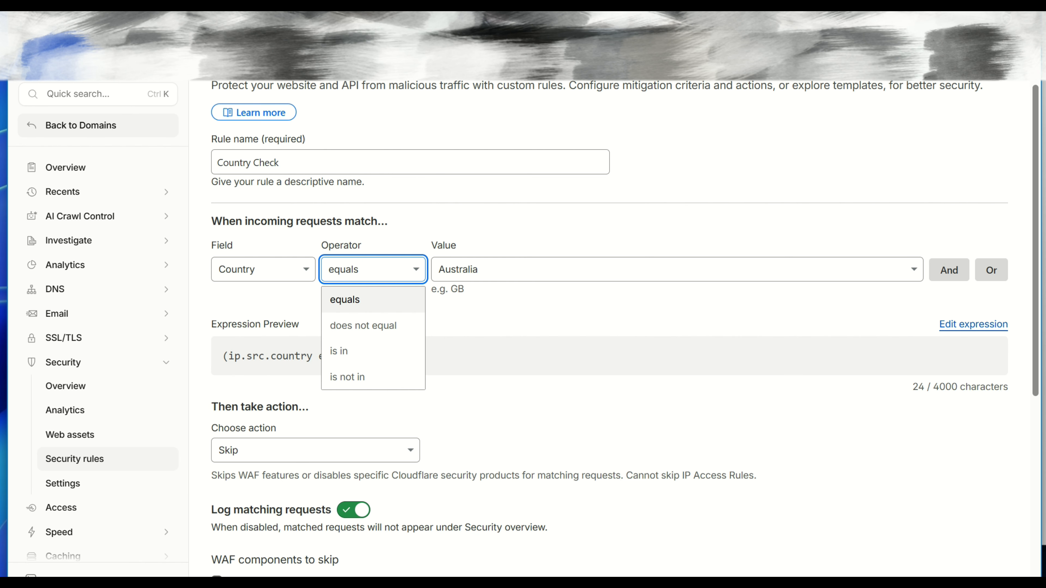
{"action": "left_click", "coordinate": [445, 269]}
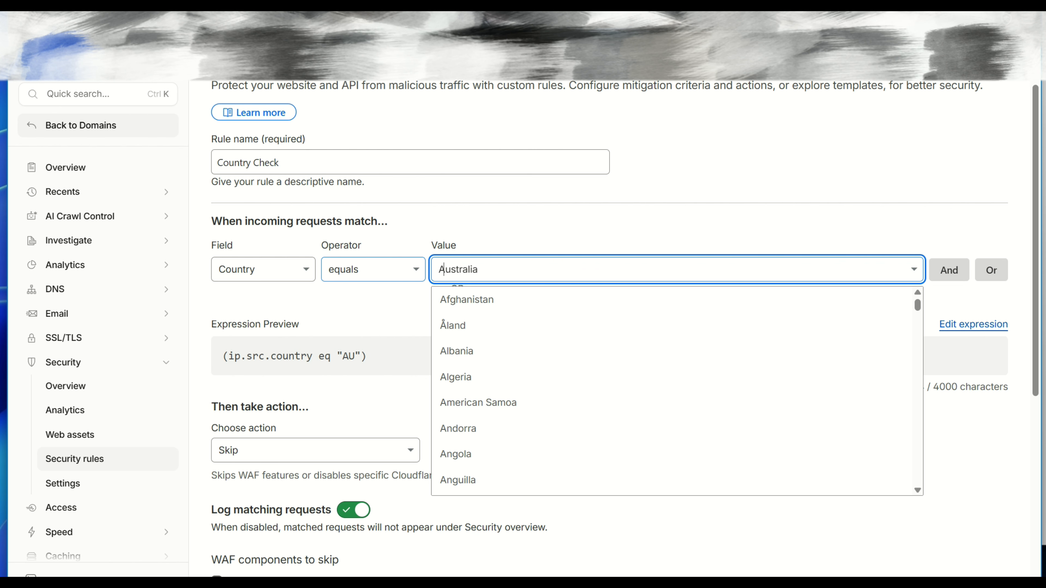
{"action": "left_click", "coordinate": [373, 270]}
{"action": "left_click", "coordinate": [346, 377]}
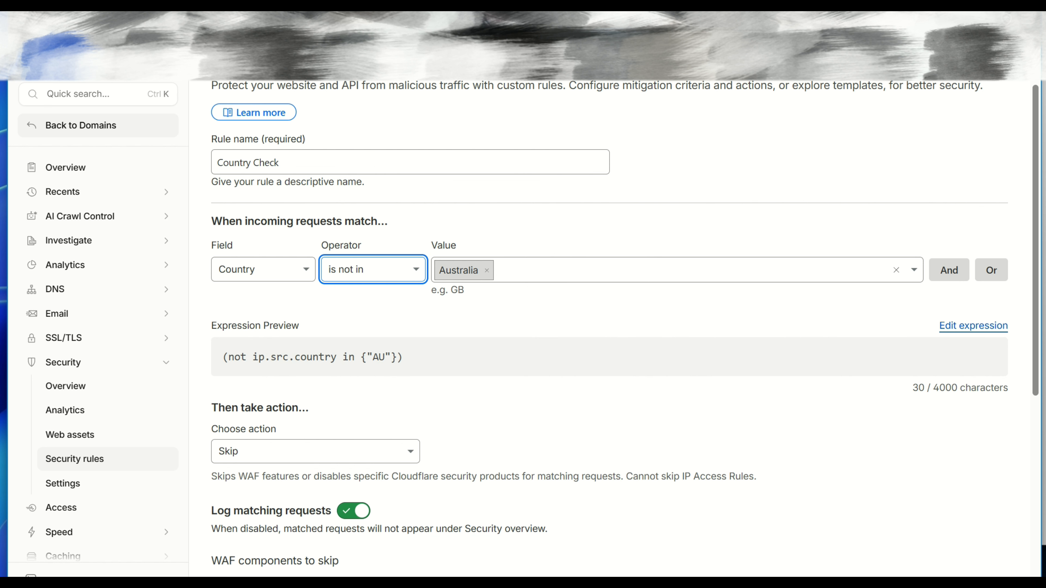
{"action": "scroll", "coordinate": [350, 371], "scroll_direction": "down", "scroll_amount": 1}
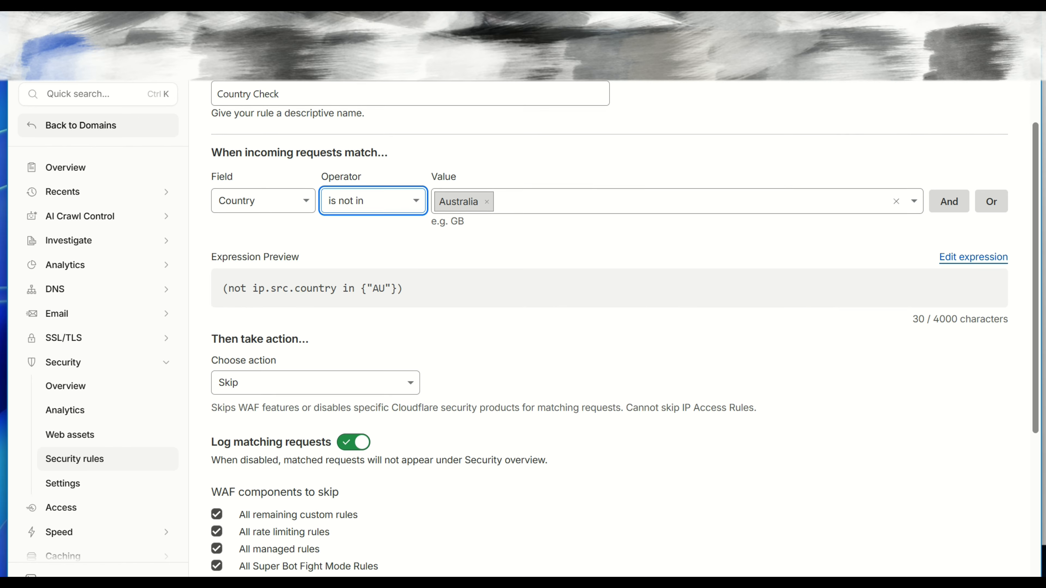
{"action": "left_click", "coordinate": [315, 382]}
{"action": "left_click", "coordinate": [297, 412]}
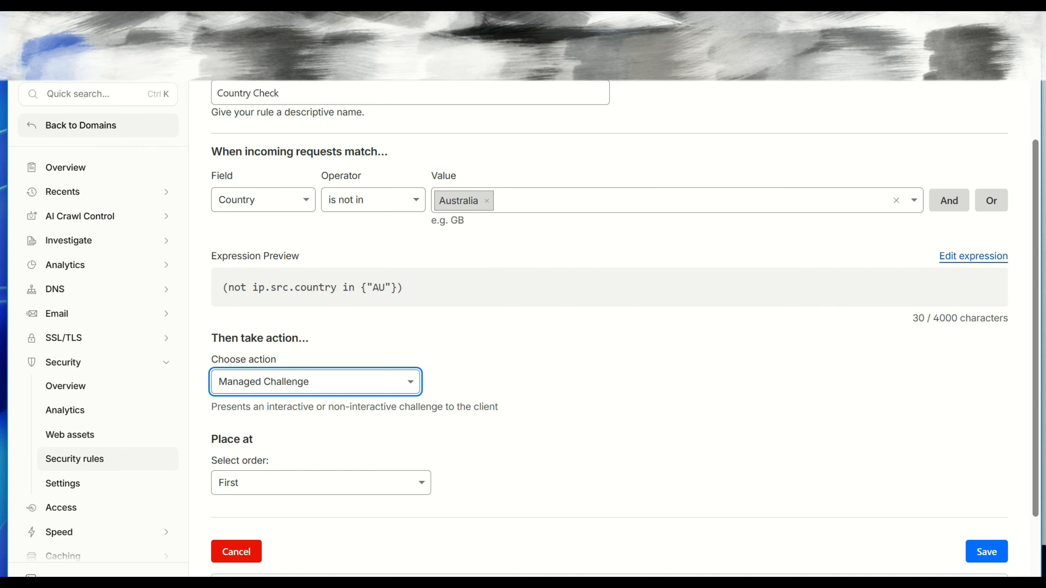
Set the country operator to "is in" for Australia and save the rule
{"action": "left_click", "coordinate": [374, 201]}
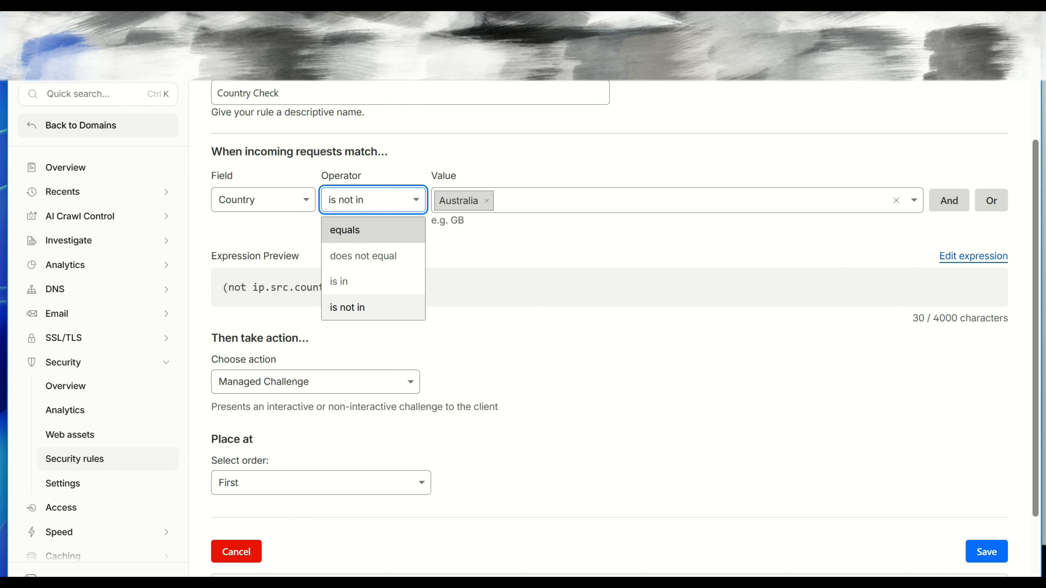
{"action": "key", "text": "Return"}
{"action": "key", "text": "Down"}
{"action": "key", "text": "Down"}
{"action": "key", "text": "Down"}
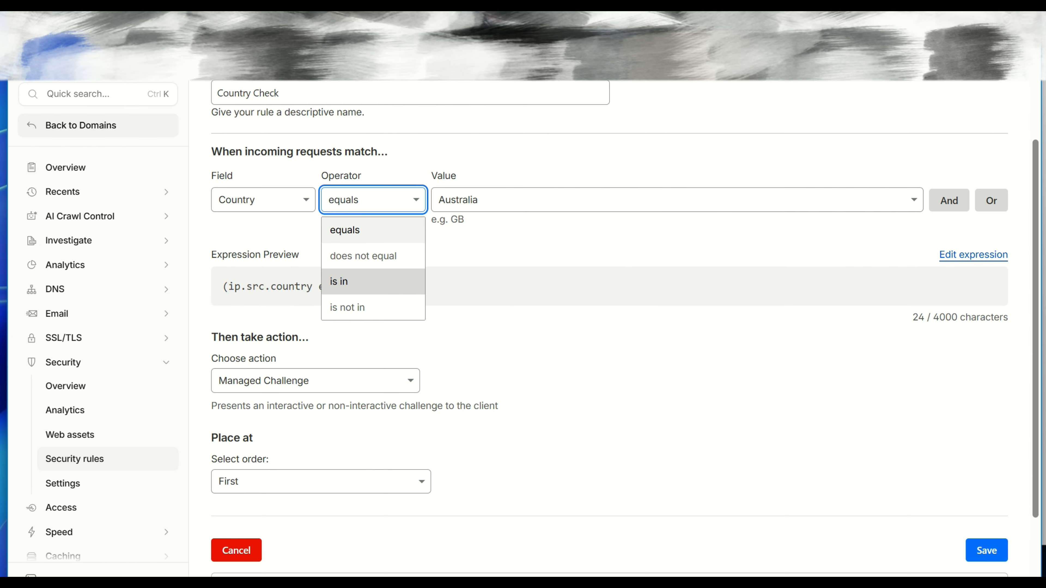
{"action": "key", "text": "Return"}
{"action": "left_click", "coordinate": [987, 552]}
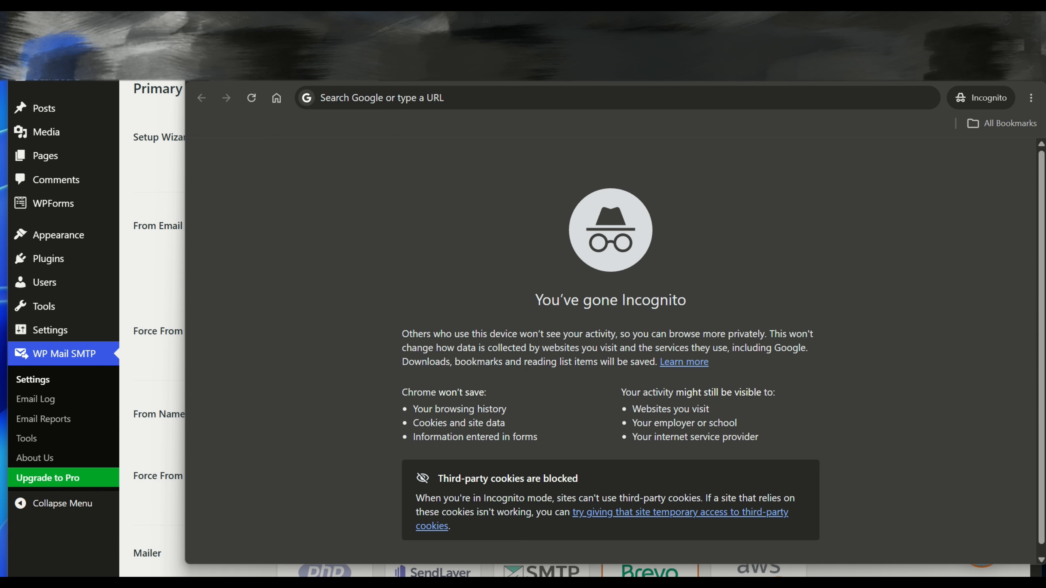
Test the rule by visiting cloudywp.xyz in an incognito window, pass the human verification, and close the site
{"action": "left_click_drag", "start_coordinate": [462, 68], "coordinate": [480, 90]}
{"action": "right_click", "coordinate": [418, 120]}
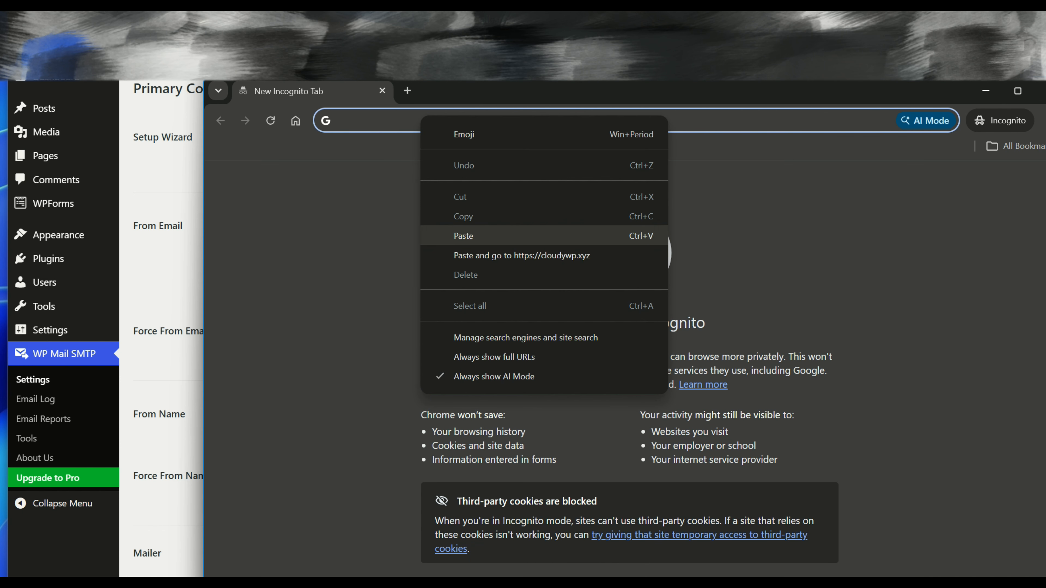
{"action": "left_click", "coordinate": [495, 255]}
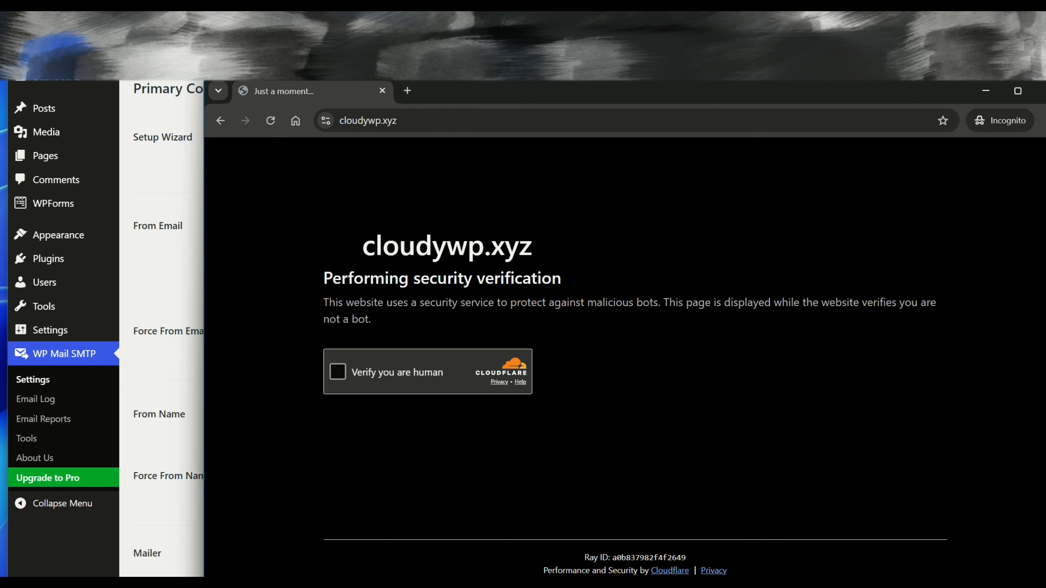
{"action": "left_click_drag", "start_coordinate": [507, 91], "coordinate": [453, 66]}
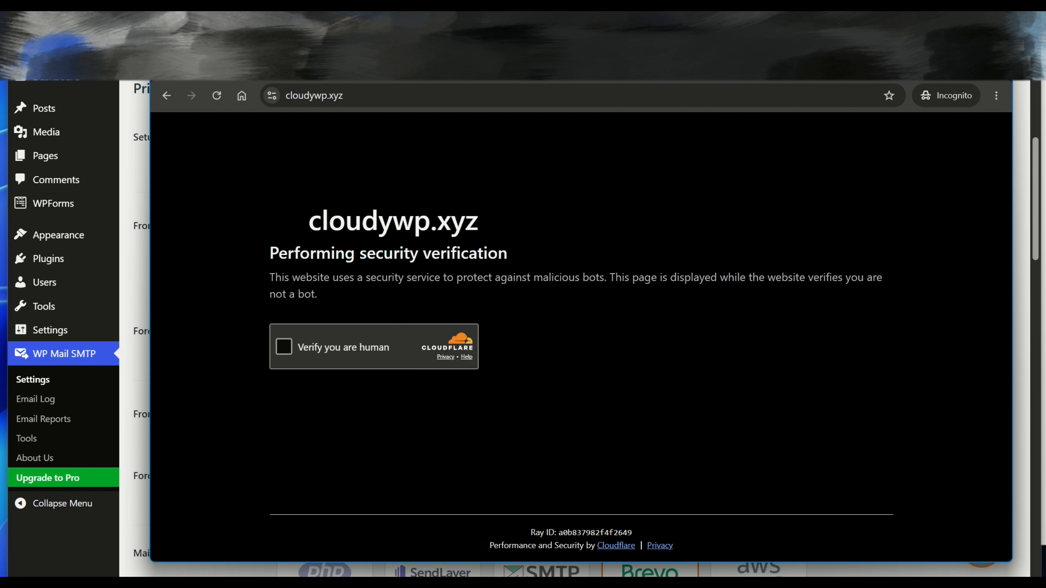
{"action": "left_click", "coordinate": [284, 346]}
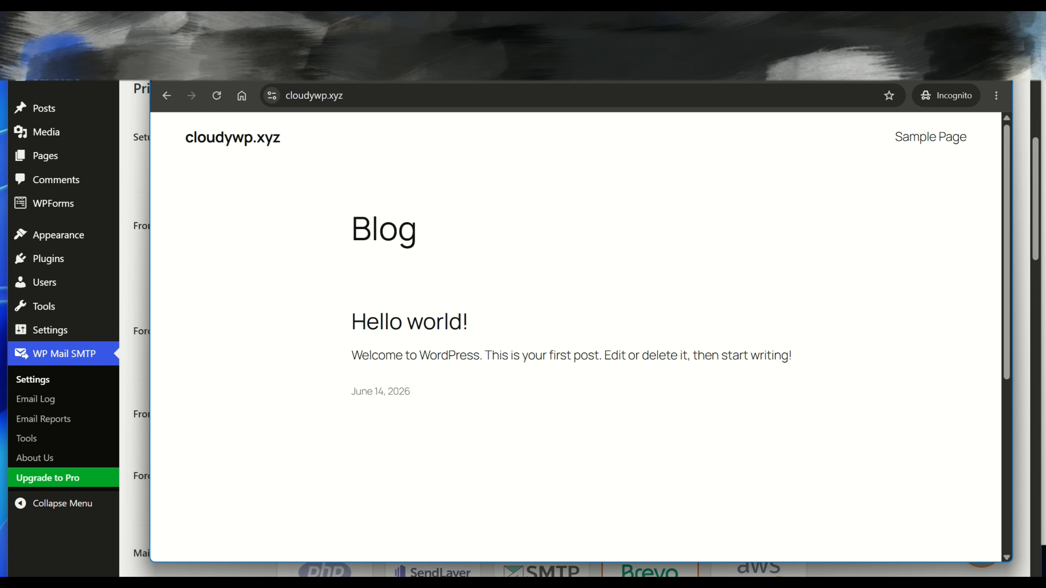
{"action": "left_click", "coordinate": [339, 66]}
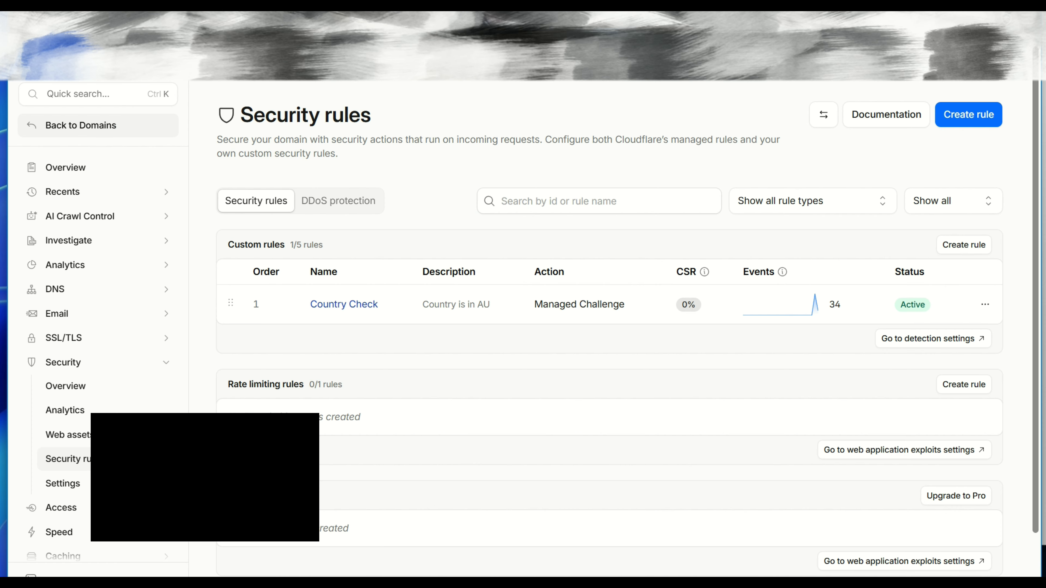
Edit the Country Check rule so its operator is "is not in" Australia, and save it
{"action": "left_click", "coordinate": [985, 304]}
{"action": "left_click", "coordinate": [908, 329]}
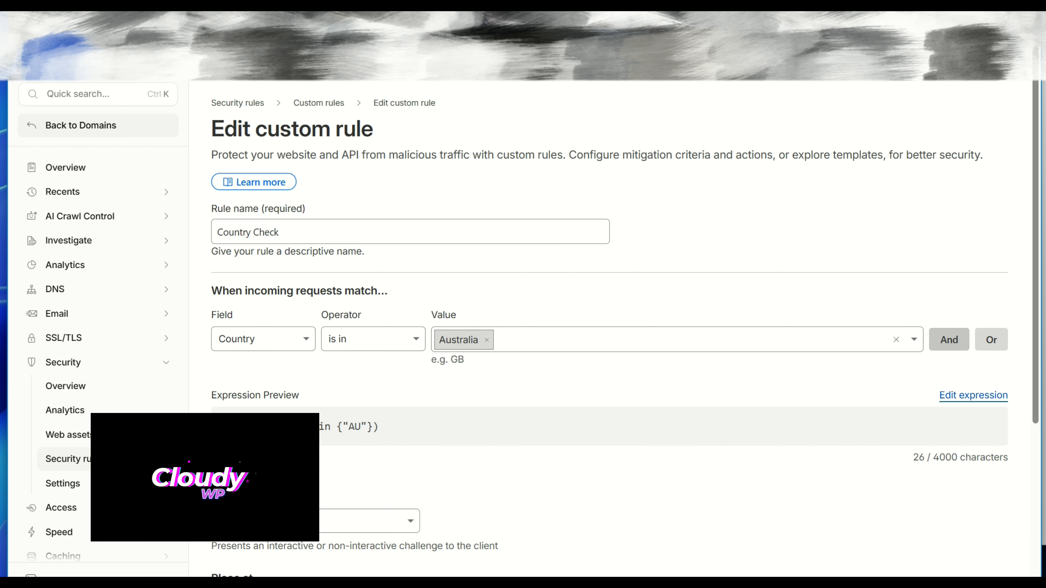
{"action": "left_click", "coordinate": [372, 338]}
{"action": "left_click", "coordinate": [347, 447]}
{"action": "scroll", "coordinate": [347, 446], "scroll_direction": "down", "scroll_amount": 5}
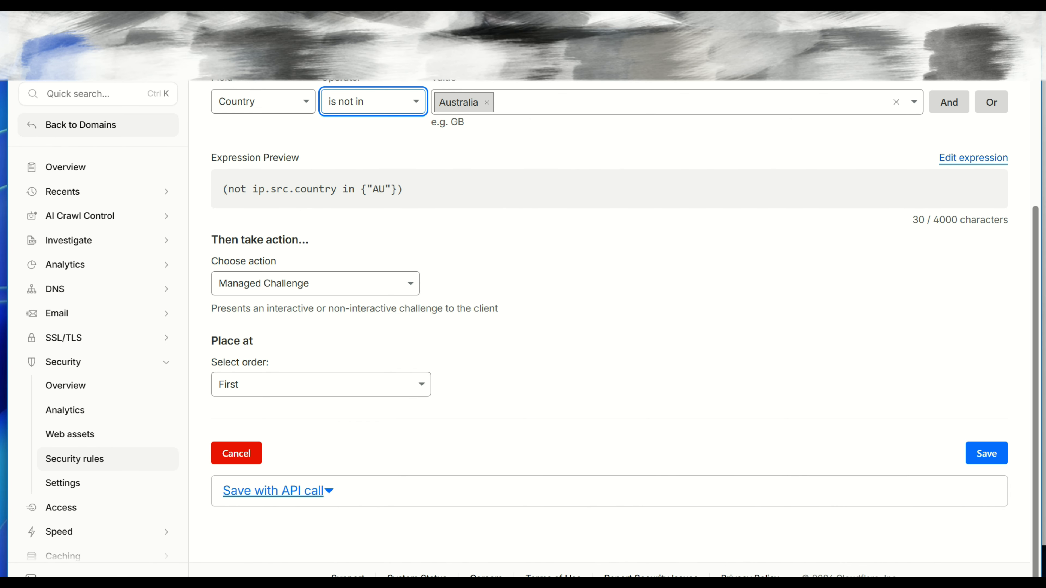
{"action": "left_click", "coordinate": [987, 453]}
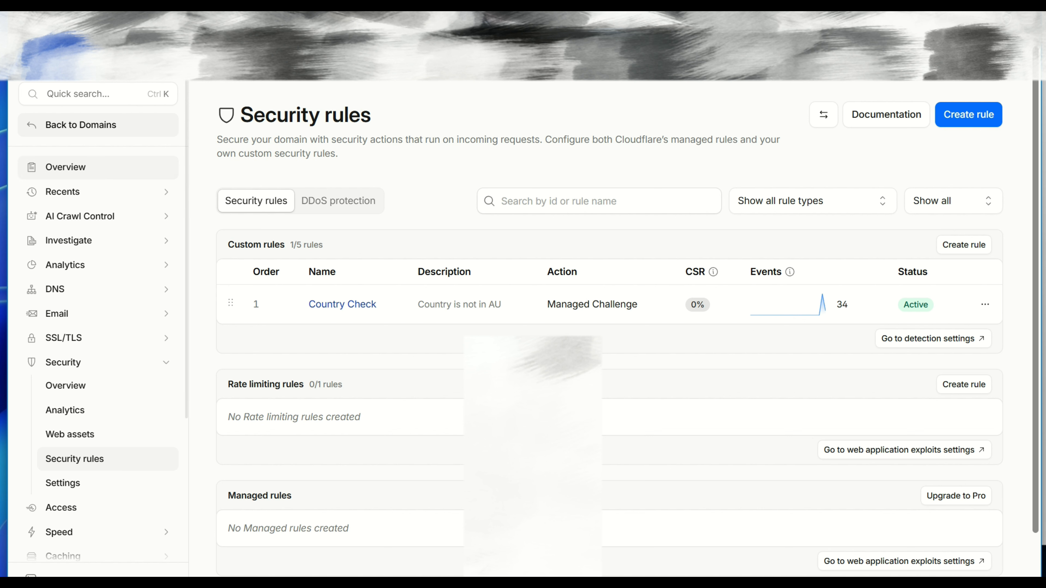
Open the domain's DNS records and examine the proxy status of each record
{"action": "left_click", "coordinate": [66, 289]}
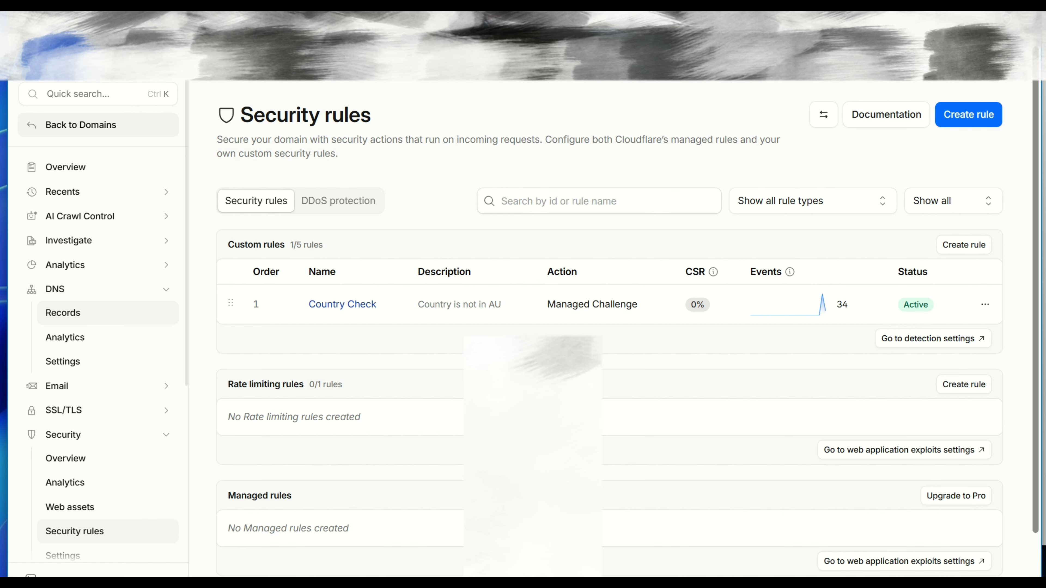
{"action": "left_click", "coordinate": [66, 313]}
{"action": "scroll", "coordinate": [531, 330], "scroll_direction": "down", "scroll_amount": 2}
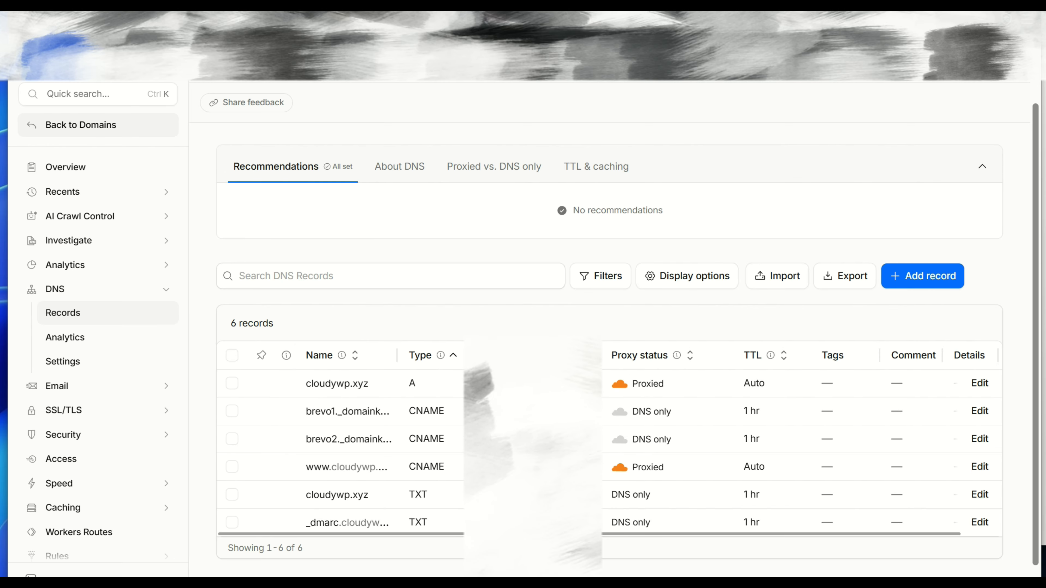
Return to the domain's security rules and open the Country Check rule for editing
{"action": "left_click", "coordinate": [98, 434]}
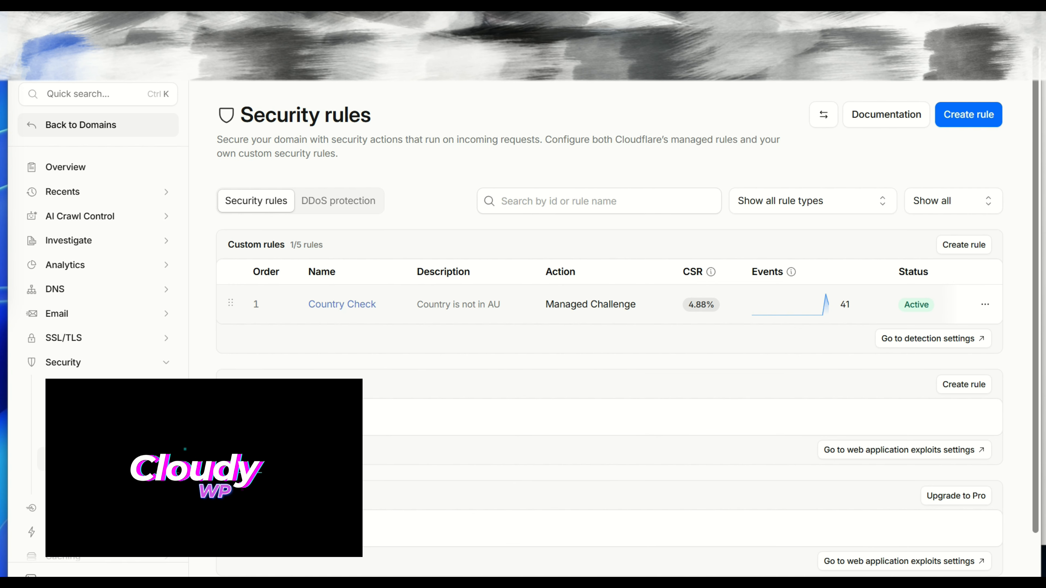
{"action": "left_click", "coordinate": [985, 304]}
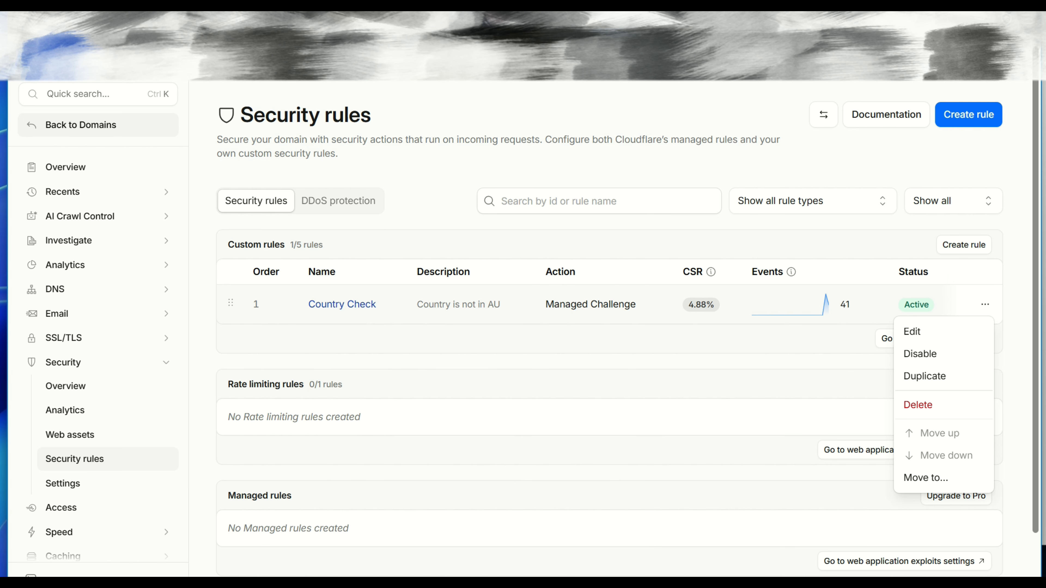
{"action": "left_click", "coordinate": [908, 329]}
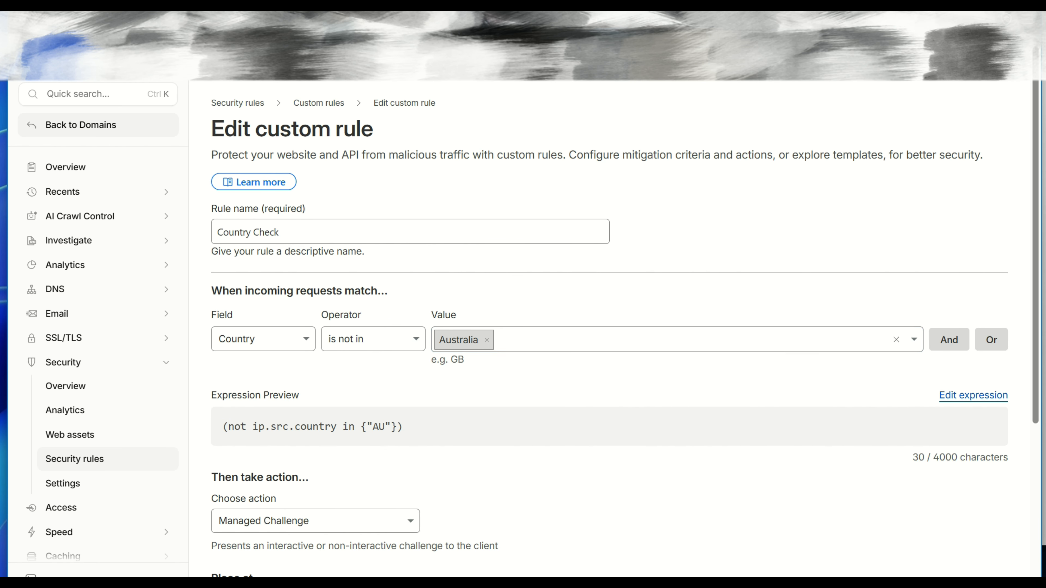
Add a second And condition to the rule and change the Australia condition's operator to "does not equal"
{"action": "left_click", "coordinate": [949, 339]}
{"action": "scroll", "coordinate": [263, 256], "scroll_direction": "down", "scroll_amount": 3}
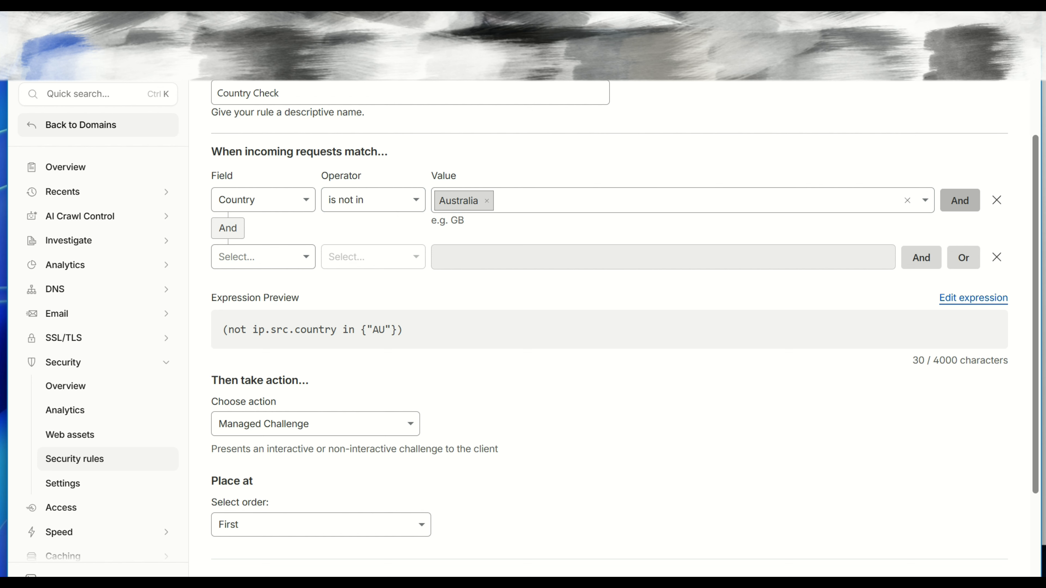
{"action": "key", "text": "Down"}
{"action": "key", "text": "Down"}
{"action": "key", "text": "Down"}
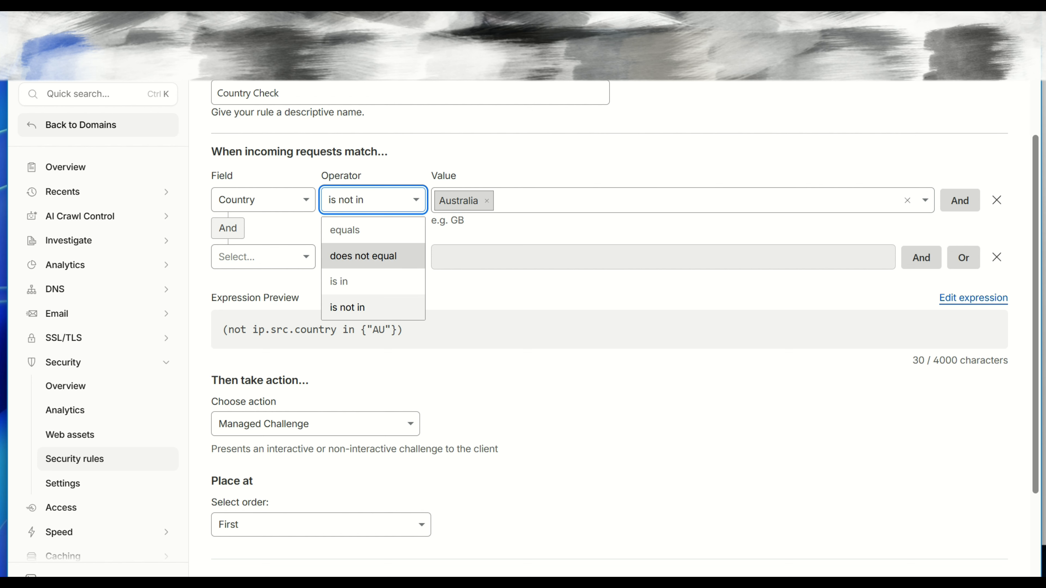
{"action": "key", "text": "Return"}
Set the second condition's field to Country and its operator to "does not equal"
{"action": "left_click", "coordinate": [263, 257]}
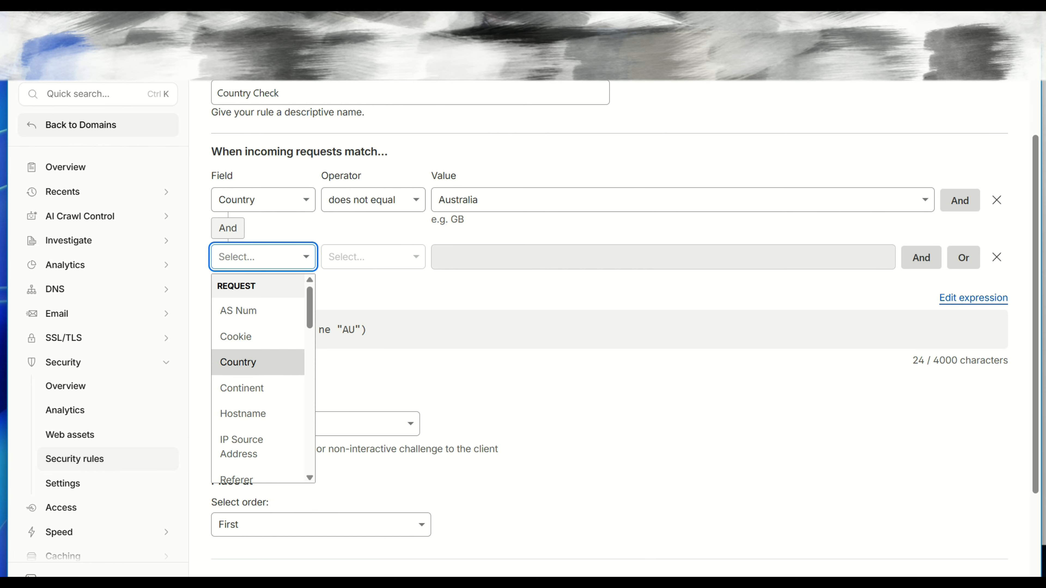
{"action": "left_click", "coordinate": [239, 363]}
{"action": "left_click", "coordinate": [373, 257]}
{"action": "key", "text": "Down"}
{"action": "key", "text": "Return"}
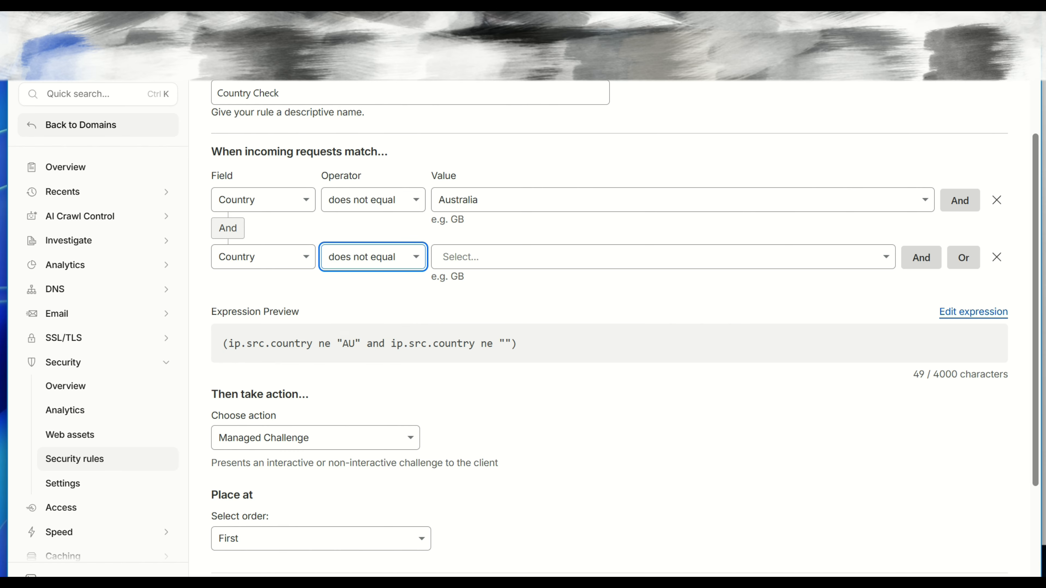
Find and select United States as the second condition's country value
{"action": "key", "text": "Tab"}
{"action": "key", "text": "Down"}
{"action": "key", "text": "Down"}
{"action": "key", "text": "Down"}
{"action": "key", "text": "Down"}
{"action": "key", "text": "Down"}
{"action": "key", "text": "Down"}
{"action": "key", "text": "Down"}
{"action": "key", "text": "Down"}
{"action": "key", "text": "Down"}
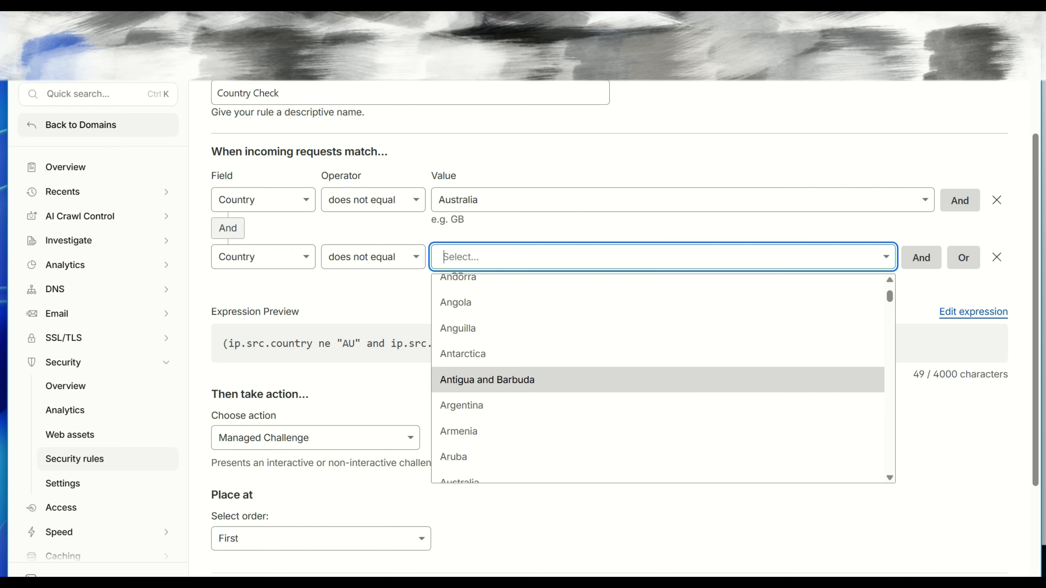
{"action": "type", "text": "sta"}
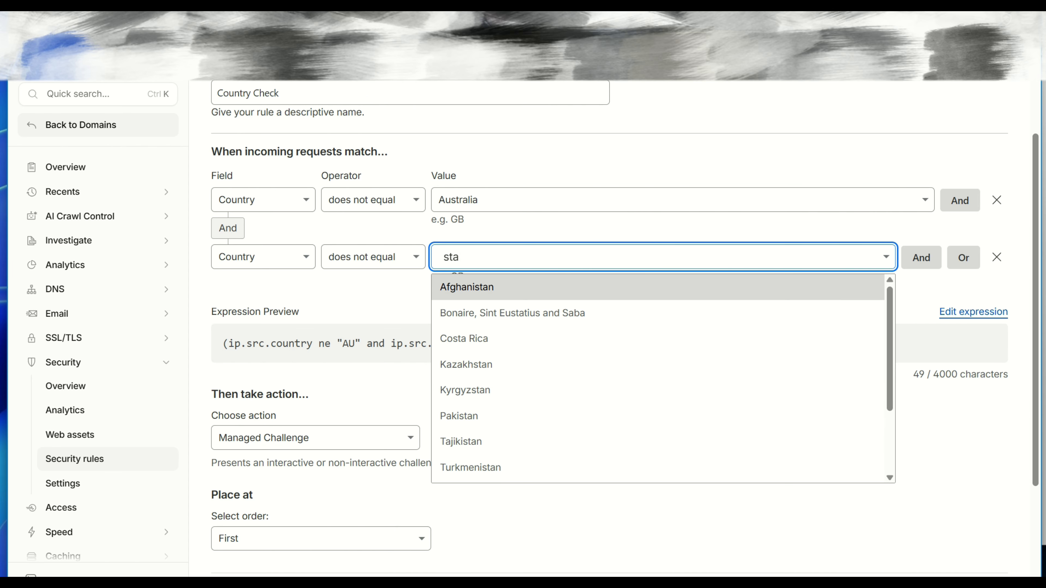
{"action": "key", "text": "BackSpace"}
{"action": "key", "text": "BackSpace"}
{"action": "key", "text": "BackSpace"}
{"action": "type", "text": "i"}
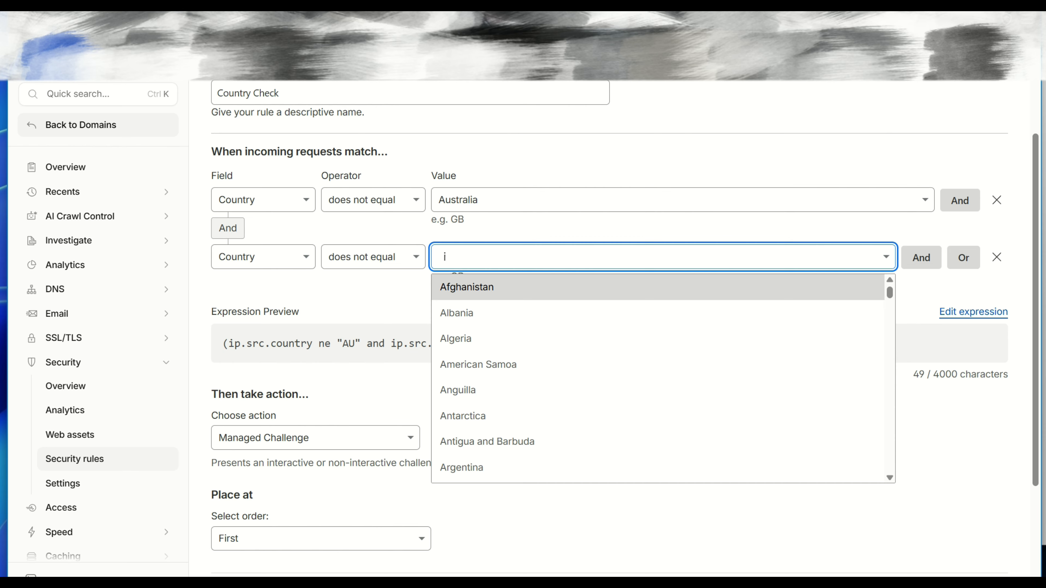
{"action": "key", "text": "BackSpace"}
{"action": "type", "text": "uni"}
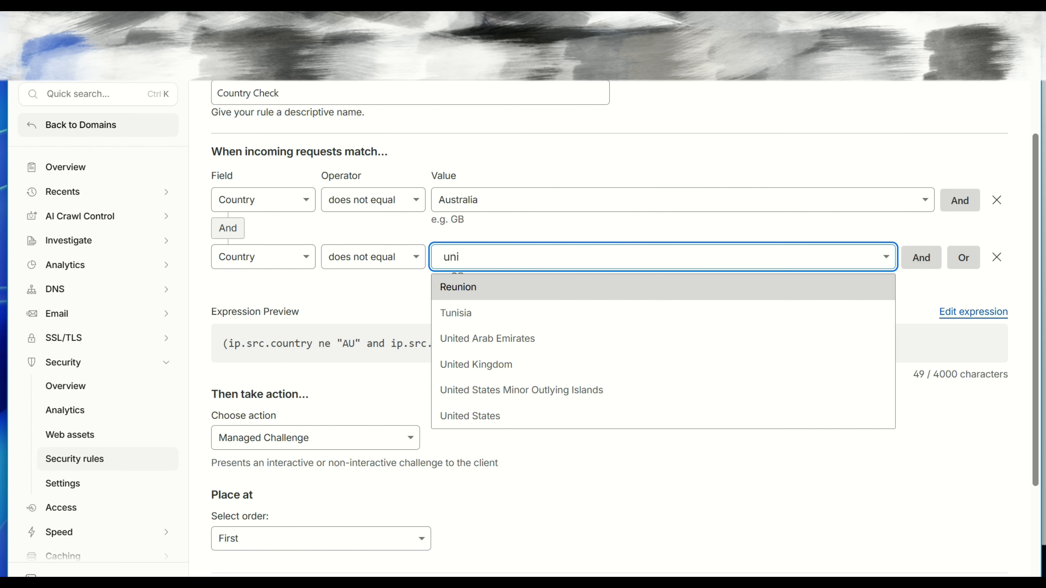
{"action": "key", "text": "Down"}
{"action": "key", "text": "Down"}
{"action": "key", "text": "Down"}
{"action": "key", "text": "Down"}
{"action": "key", "text": "Down"}
{"action": "key", "text": "Return"}
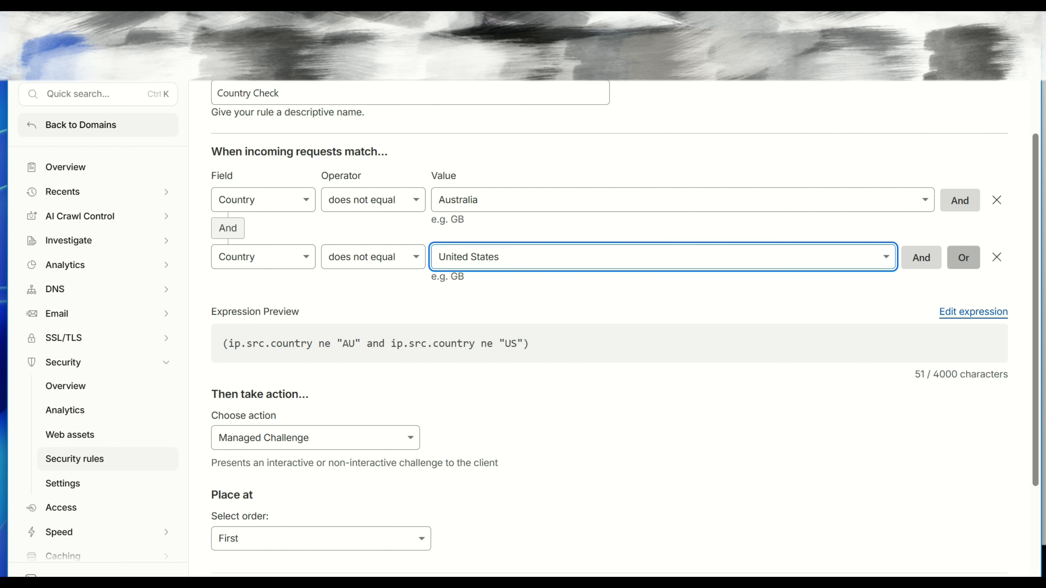
Add an empty Or condition, and remove both it and the United States condition from the rule
{"action": "left_click", "coordinate": [997, 257]}
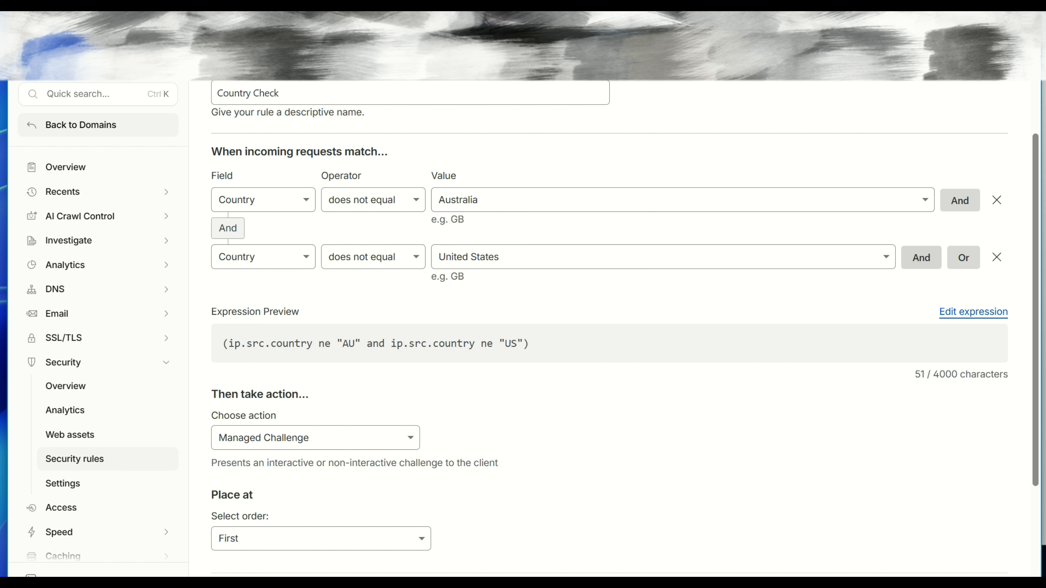
{"action": "left_click", "coordinate": [963, 257]}
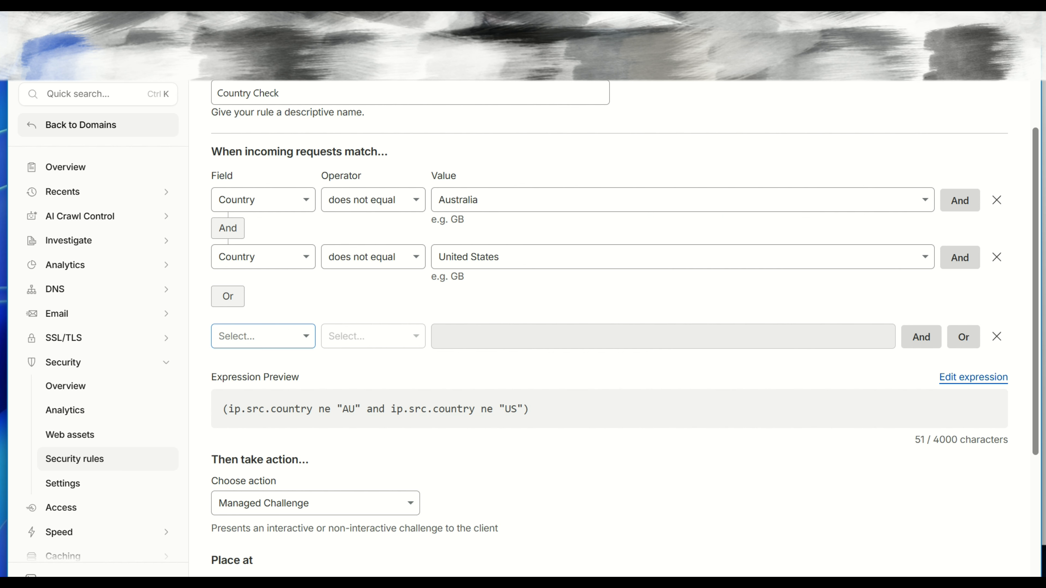
{"action": "left_click", "coordinate": [264, 336]}
{"action": "left_click", "coordinate": [432, 297]}
{"action": "left_click", "coordinate": [997, 336]}
{"action": "left_click", "coordinate": [997, 257]}
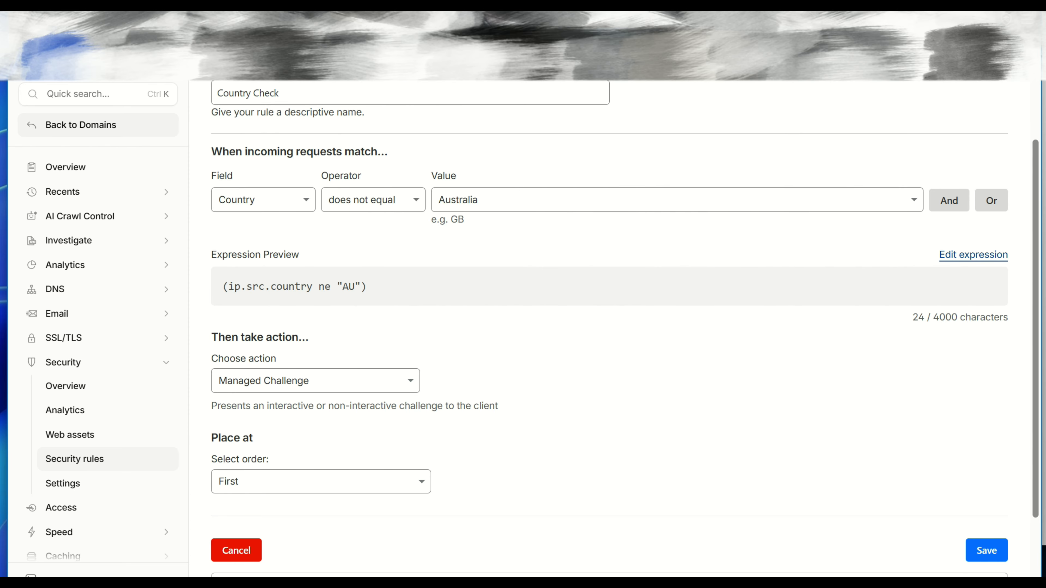
Switch the rule from the builder to direct expression editing, with the cursor at the end of the expression
{"action": "left_click", "coordinate": [973, 255]}
{"action": "left_click_drag", "start_coordinate": [344, 199], "coordinate": [217, 199]}
{"action": "left_click", "coordinate": [362, 201]}
{"action": "left_click_drag", "start_coordinate": [362, 181], "coordinate": [136, 191]}
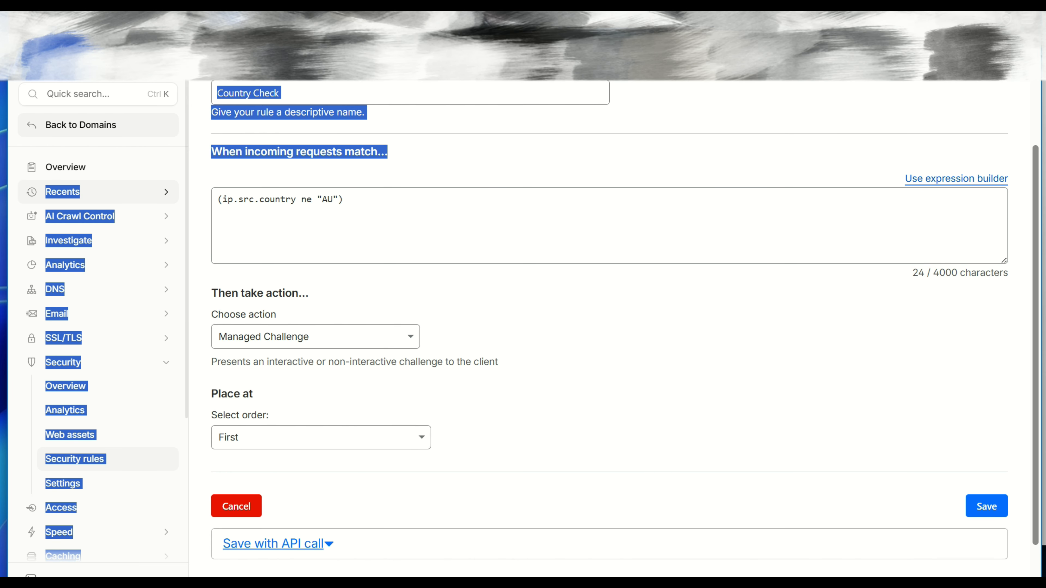
{"action": "left_click", "coordinate": [362, 202]}
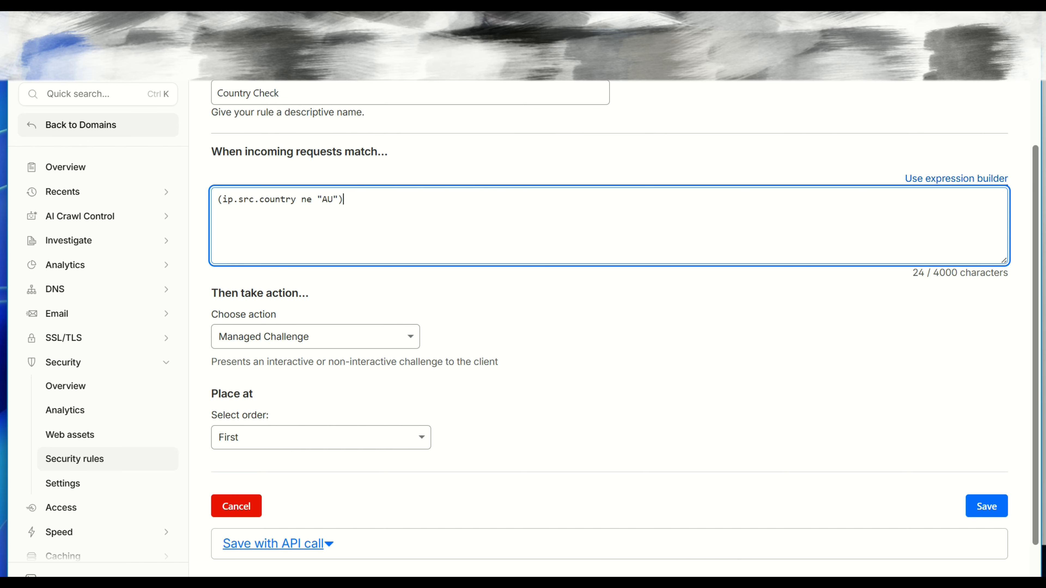
{"action": "key", "text": "alt+Tab"}
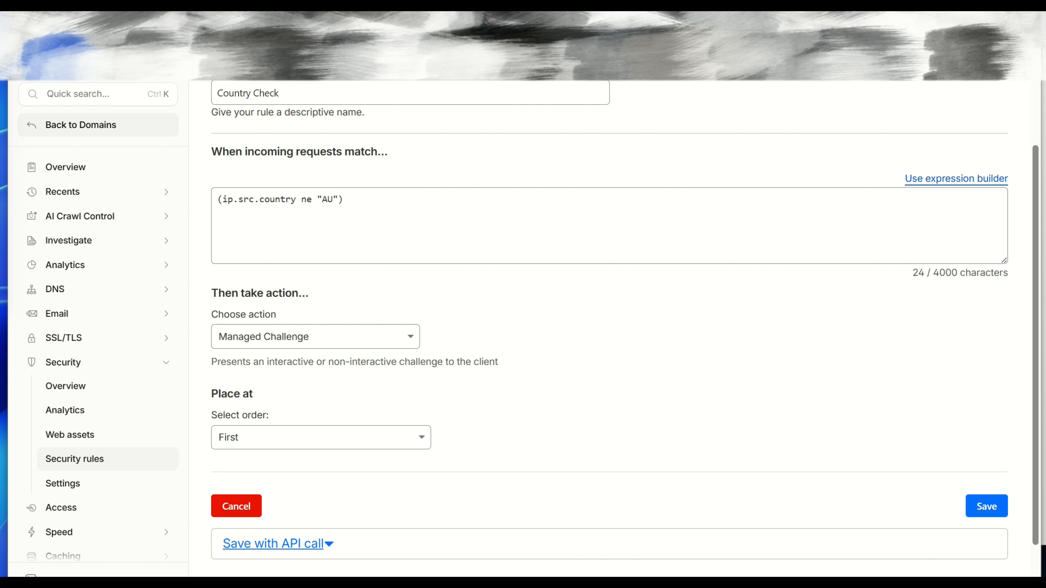
{"action": "key", "text": "alt+Tab"}
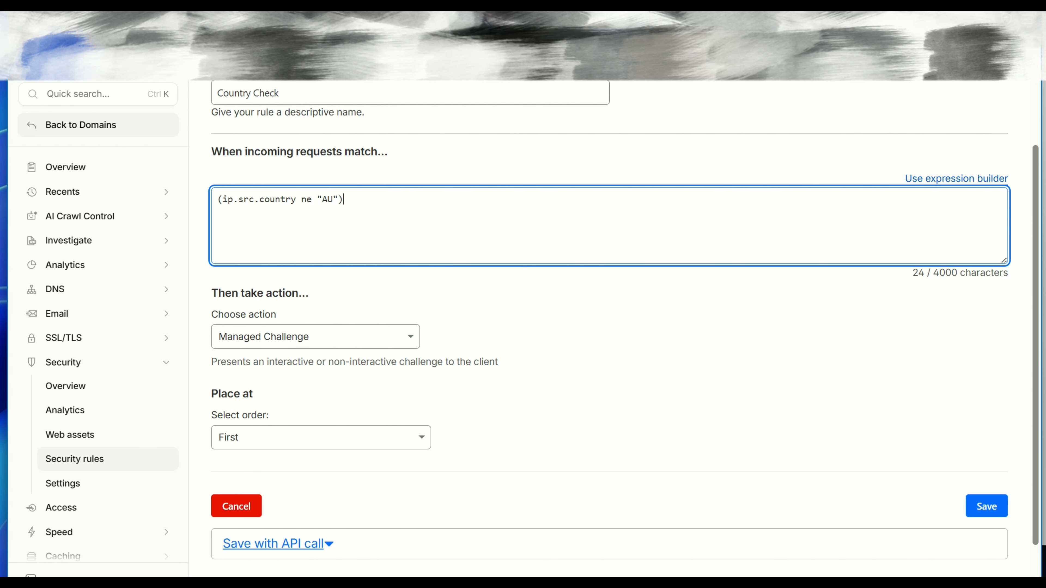
Replace the rule's expression with (ip.geoip.country in {"CN" "RU" "KP" "IR" "BY"})
{"action": "key", "text": "ctrl+shift+Left"}
{"action": "key", "text": "ctrl+shift+Left"}
{"action": "key", "text": "ctrl+shift+Left"}
{"action": "key", "text": "ctrl+shift+Left"}
{"action": "key", "text": "ctrl+shift+Left"}
{"action": "key", "text": "ctrl+shift+Left"}
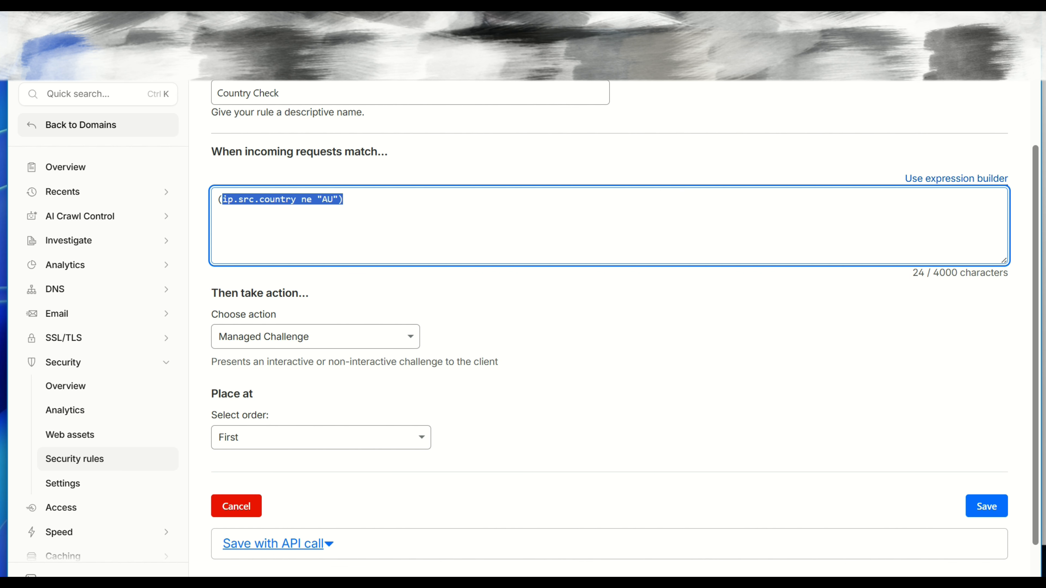
{"action": "type", "text": "(ip.geoip.country in {\"CN\" \"RU\" \"KP\" \"IR\" \"BY\"})"}
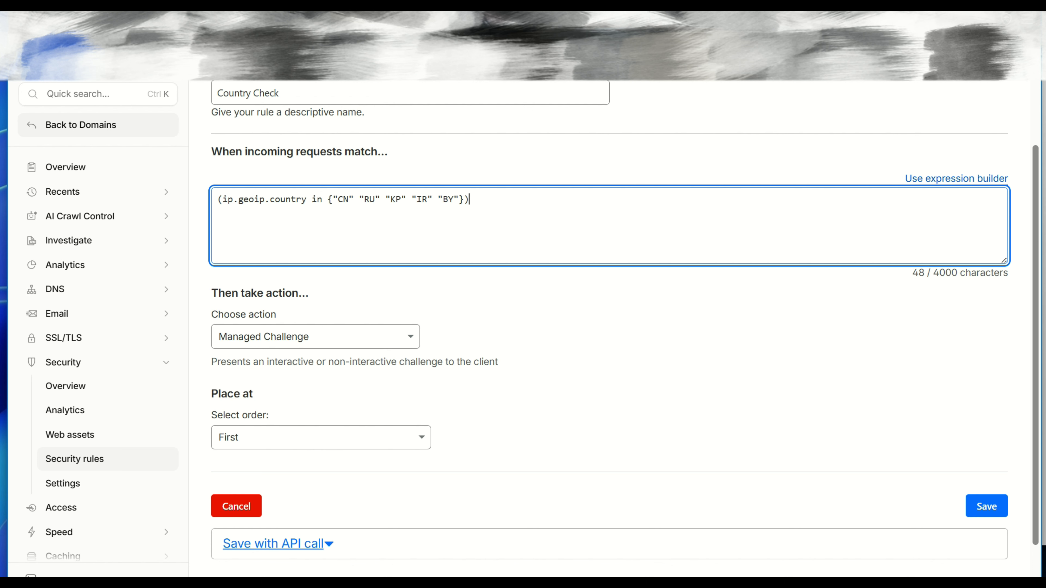
{"action": "left_click", "coordinate": [238, 200]}
{"action": "key", "text": "ctrl+shift+Right"}
{"action": "key", "text": "ctrl+shift+Right"}
{"action": "left_click_drag", "start_coordinate": [343, 200], "coordinate": [370, 199]}
Set the rule's action to Block and keep its order as First
{"action": "scroll", "coordinate": [609, 330], "scroll_direction": "up", "scroll_amount": 2}
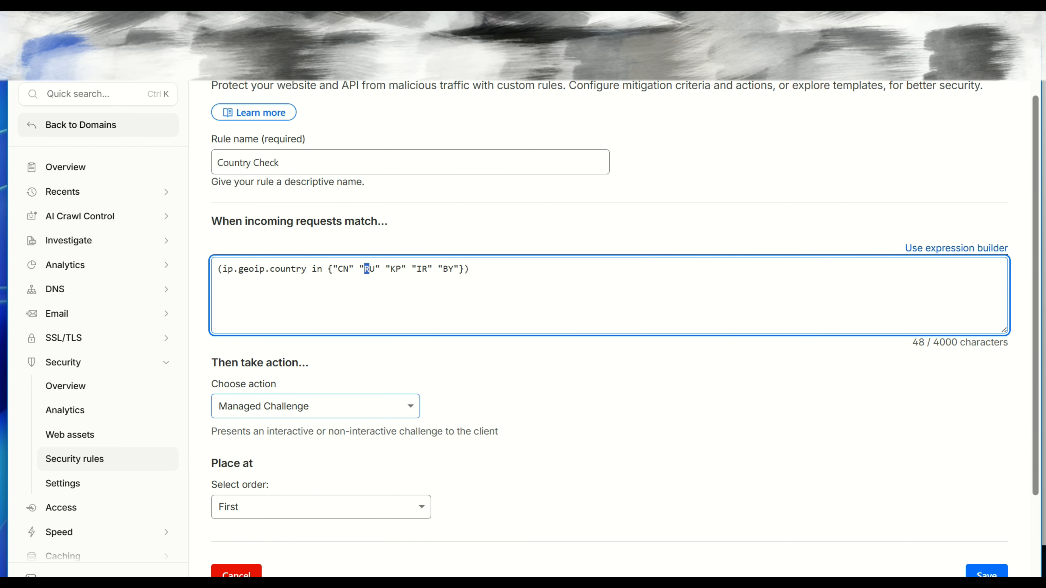
{"action": "left_click", "coordinate": [315, 406]}
{"action": "left_click", "coordinate": [315, 463]}
{"action": "scroll", "coordinate": [609, 330], "scroll_direction": "down", "scroll_amount": 3}
{"action": "left_click", "coordinate": [321, 385]}
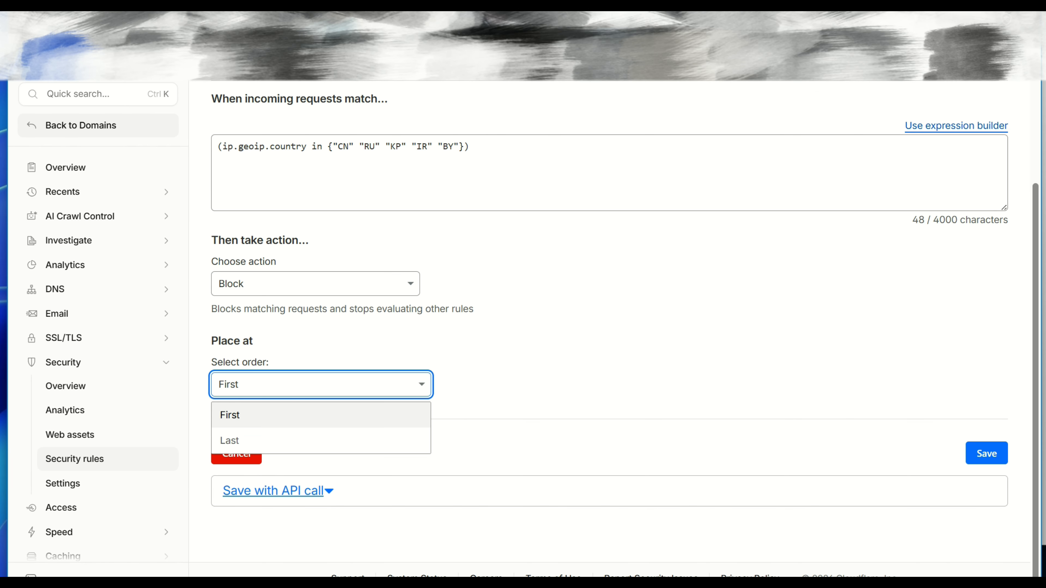
{"action": "left_click", "coordinate": [321, 415]}
Replace the country code BY with AU in the rule's expression and save the rule
{"action": "scroll", "coordinate": [609, 330], "scroll_direction": "up", "scroll_amount": 5}
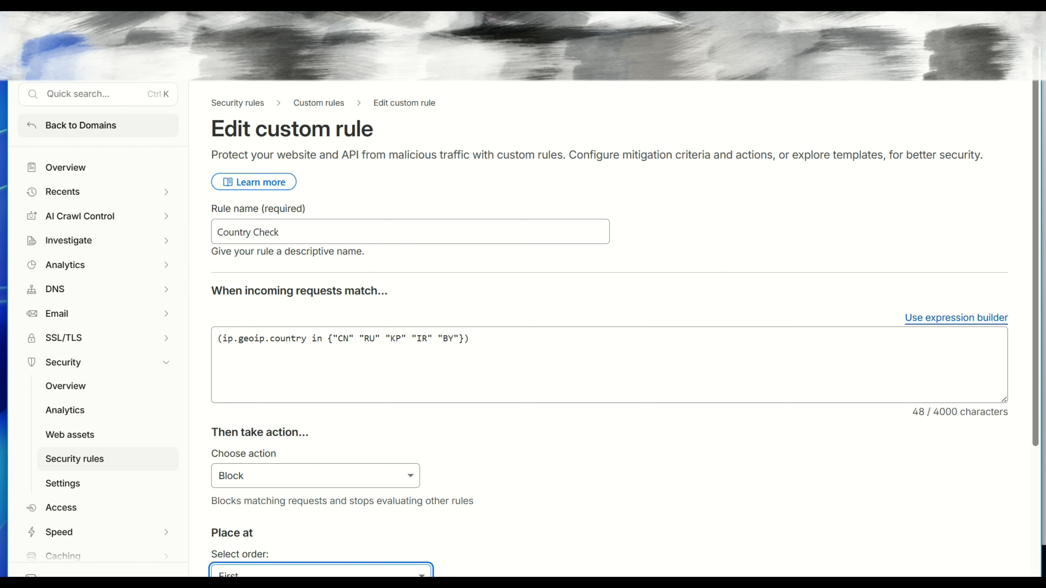
{"action": "scroll", "coordinate": [609, 330], "scroll_direction": "down", "scroll_amount": 5}
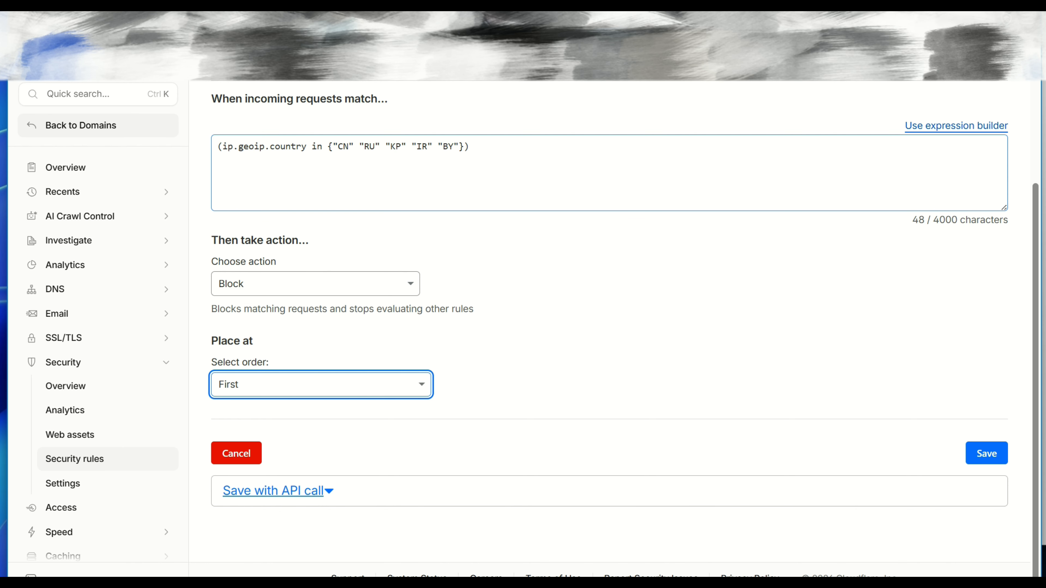
{"action": "scroll", "coordinate": [609, 330], "scroll_direction": "up", "scroll_amount": 4}
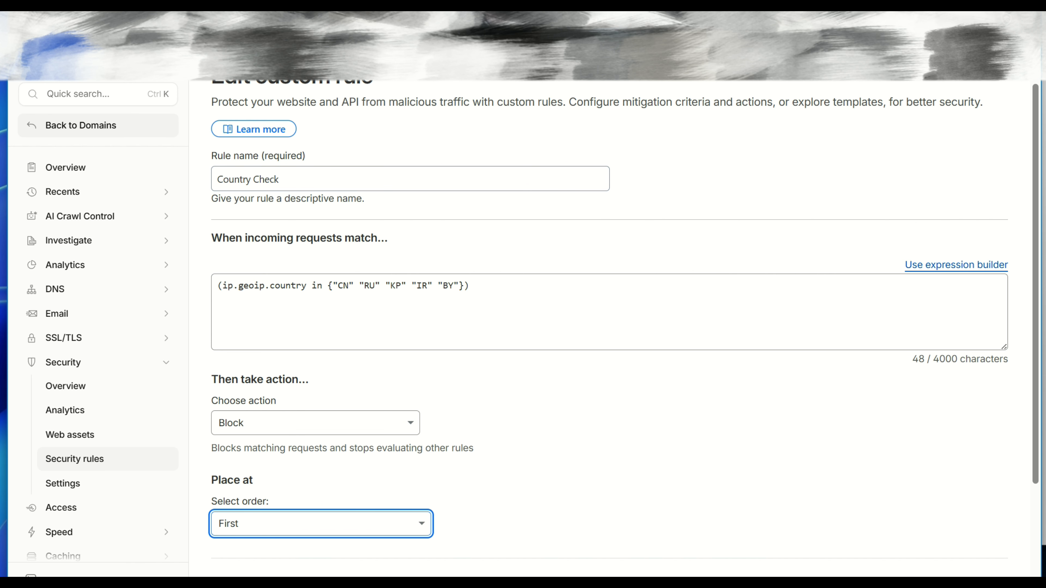
{"action": "left_click", "coordinate": [445, 285]}
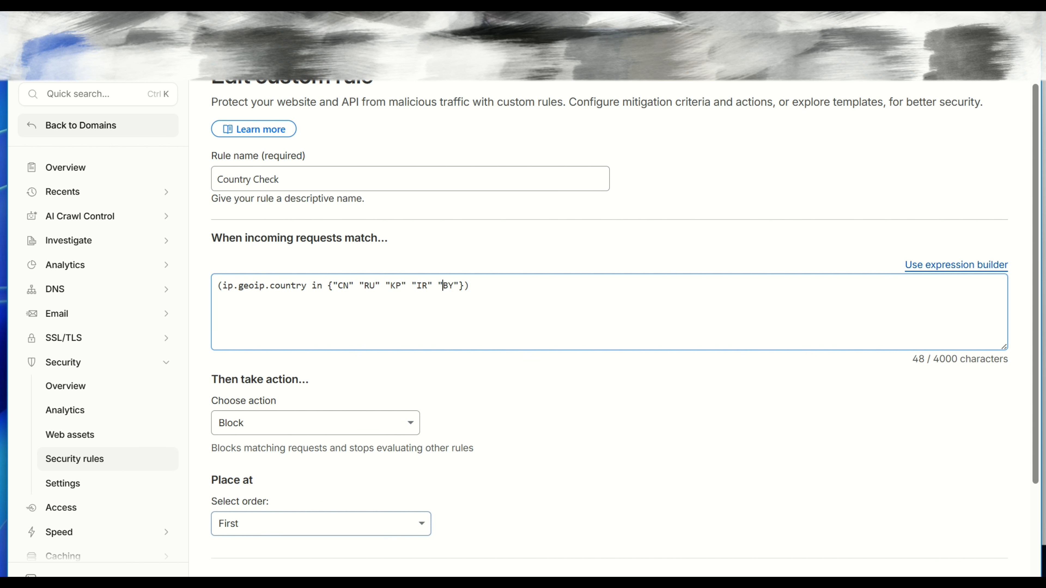
{"action": "key", "text": "shift+Right"}
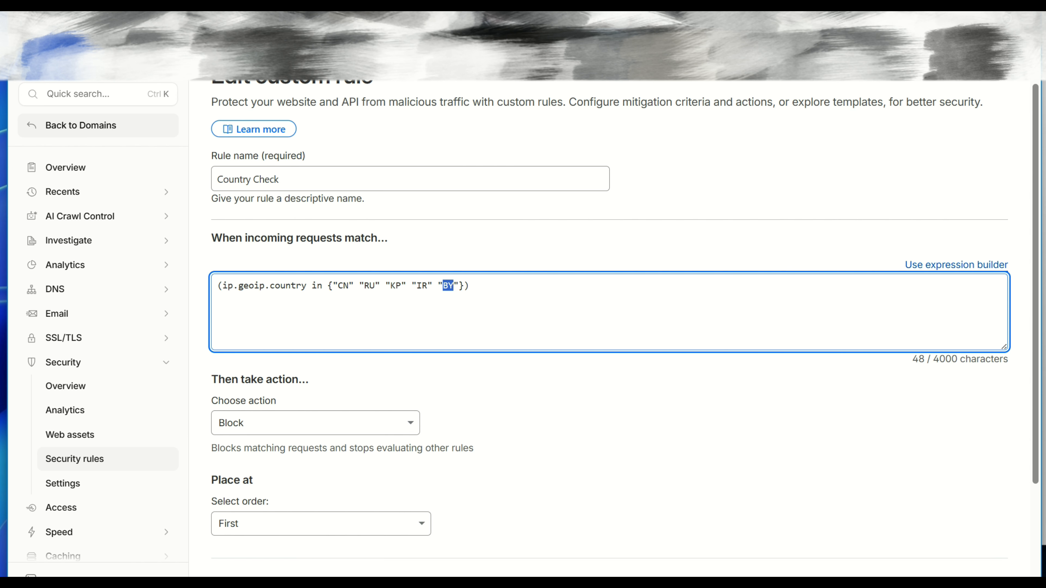
{"action": "type", "text": "AU"}
{"action": "scroll", "coordinate": [609, 288], "scroll_direction": "down", "scroll_amount": 3}
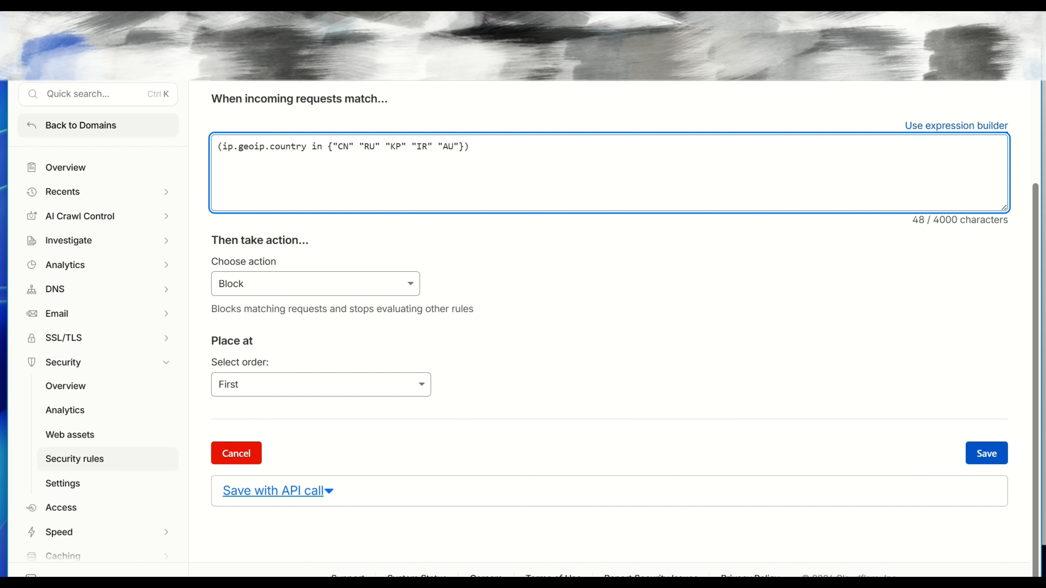
{"action": "left_click", "coordinate": [987, 453]}
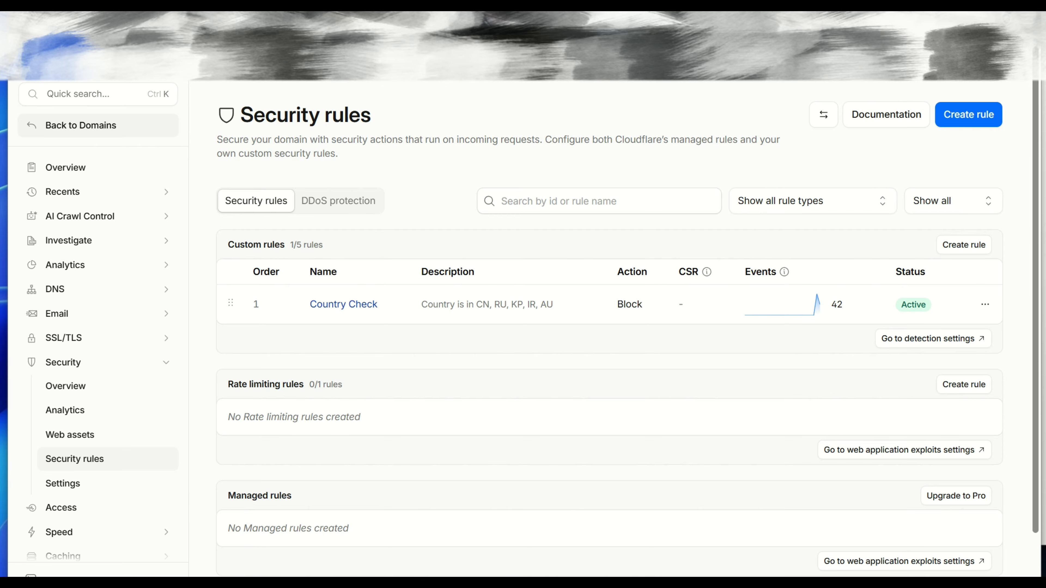
Test the block by reloading cloudywp.xyz in the separate browser window, including a hard refresh
{"action": "left_click_drag", "start_coordinate": [376, 0], "coordinate": [383, 123]}
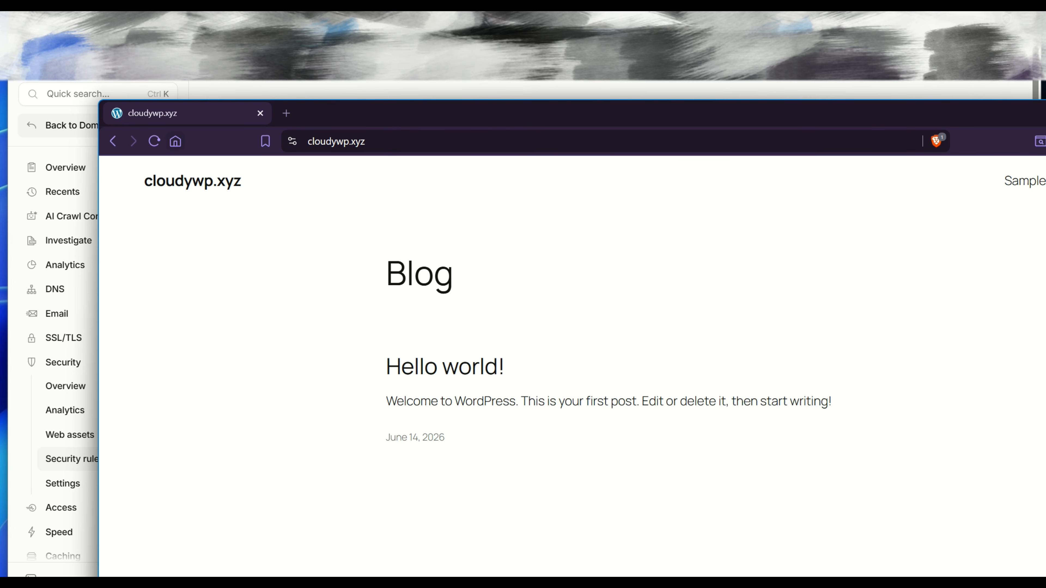
{"action": "left_click", "coordinate": [154, 141]}
{"action": "left_click_drag", "start_coordinate": [334, 118], "coordinate": [286, 83]}
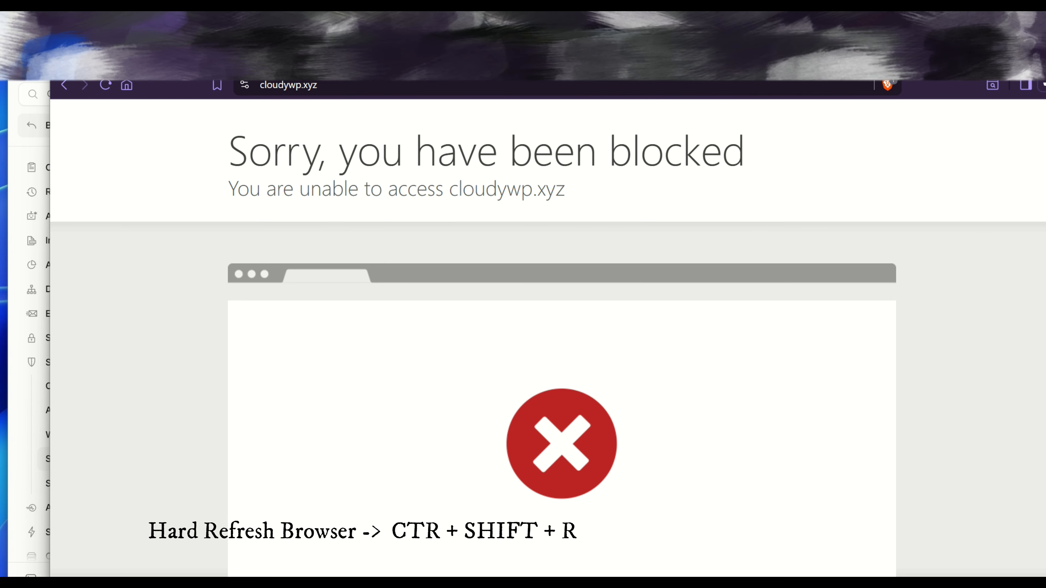
{"action": "key", "text": "ctrl+shift+r"}
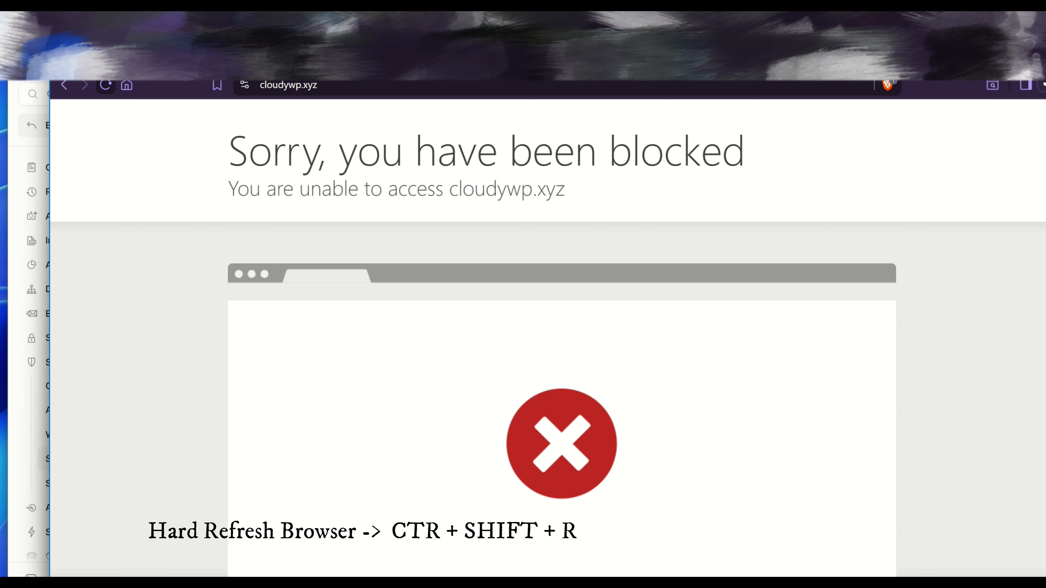
Examine the heading of the test browser's block page and return to the Cloudflare security rules
{"action": "left_click_drag", "start_coordinate": [249, 152], "coordinate": [746, 153]}
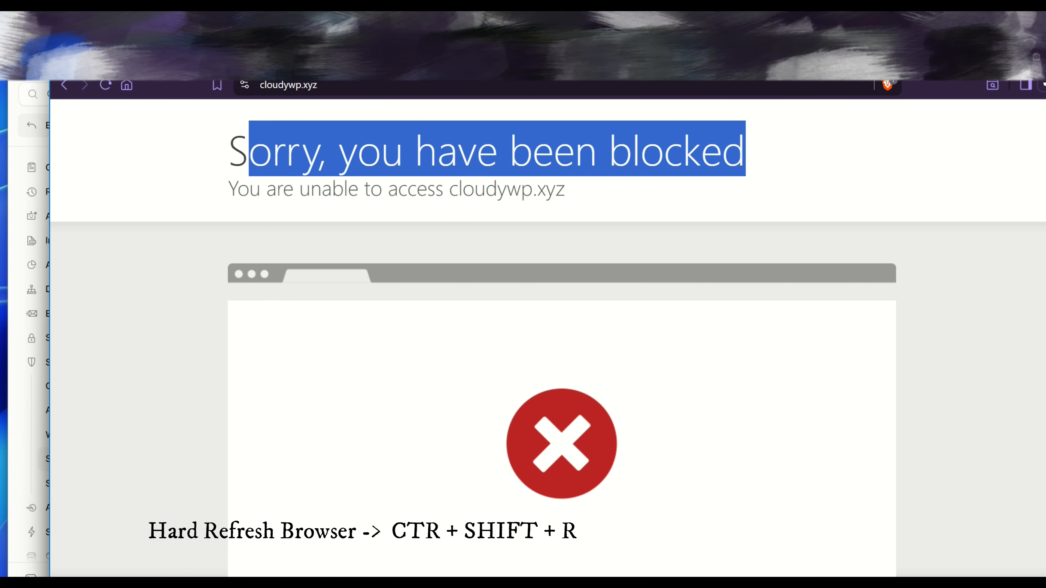
{"action": "left_click_drag", "start_coordinate": [342, 63], "coordinate": [498, 202]}
{"action": "left_click", "coordinate": [491, 30]}
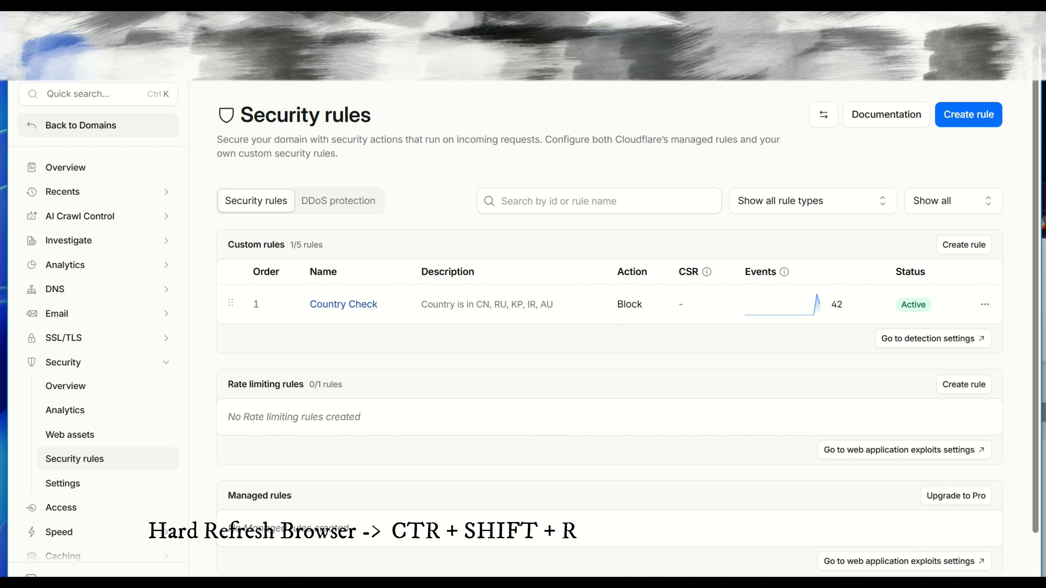
Edit the Country Check rule to remove Australia from its country values and save the rule
{"action": "left_click", "coordinate": [985, 304]}
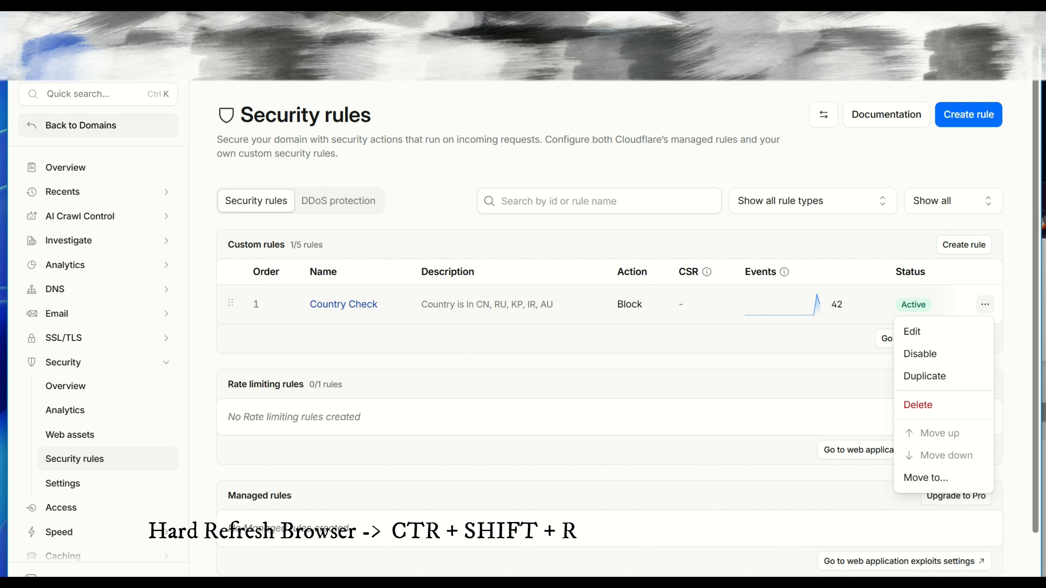
{"action": "left_click", "coordinate": [911, 333]}
{"action": "scroll", "coordinate": [609, 330], "scroll_direction": "down", "scroll_amount": 3}
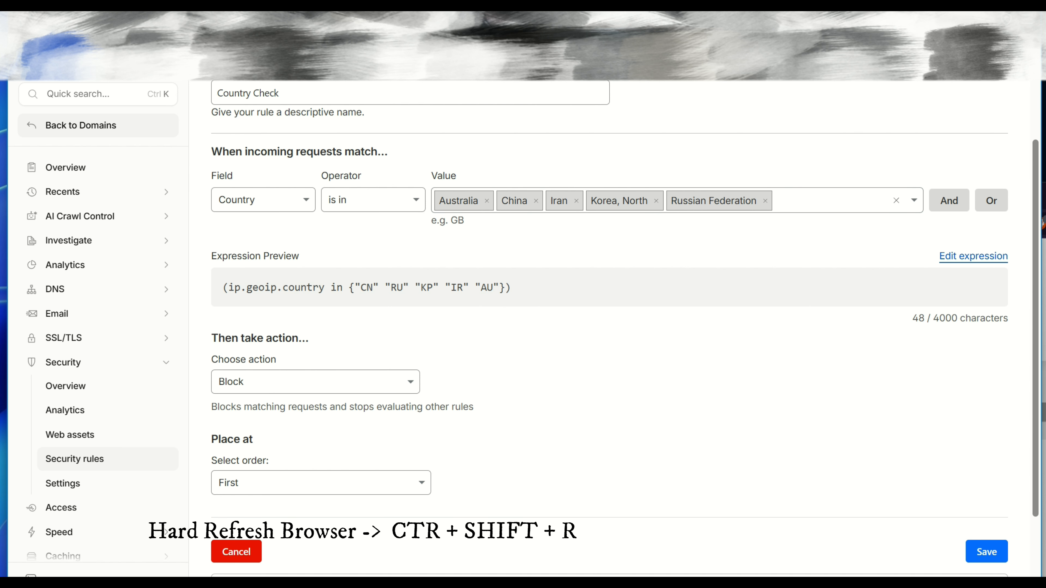
{"action": "left_click", "coordinate": [487, 201]}
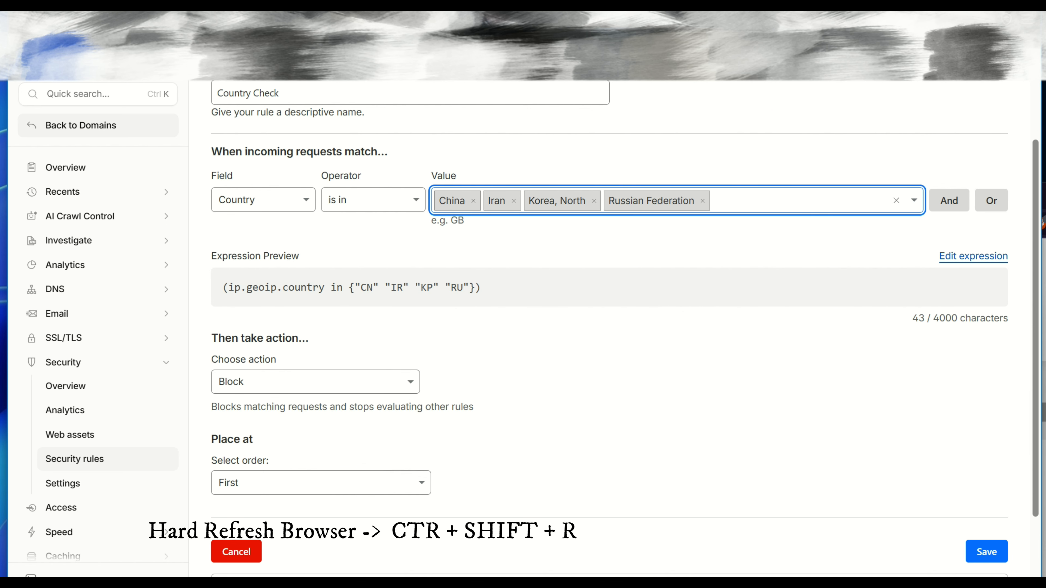
{"action": "left_click", "coordinate": [986, 552]}
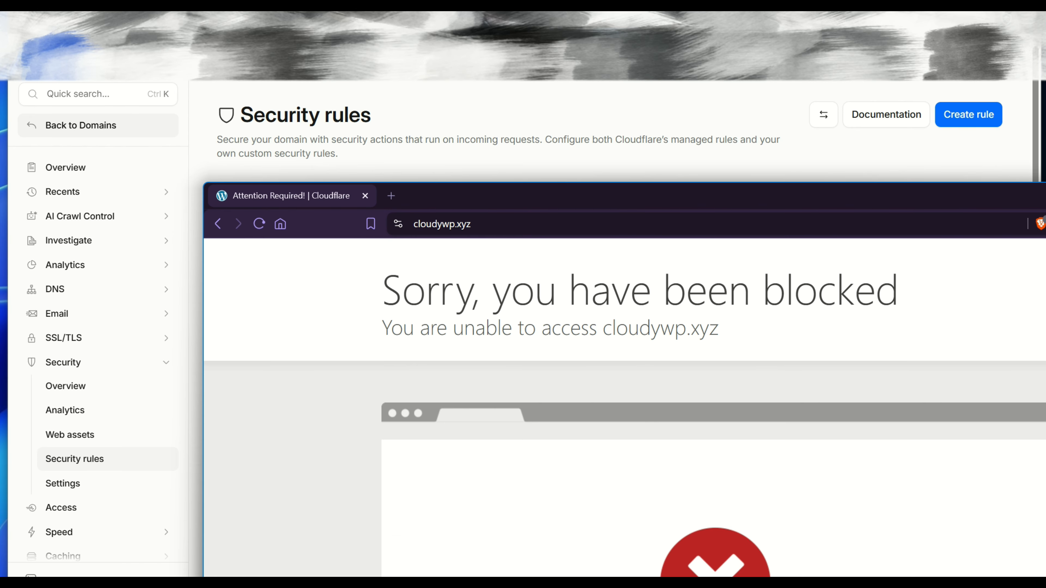
Reload cloudywp.xyz in the separate browser window to test access, then return to the security rules
{"action": "left_click_drag", "start_coordinate": [762, 206], "coordinate": [610, 138]}
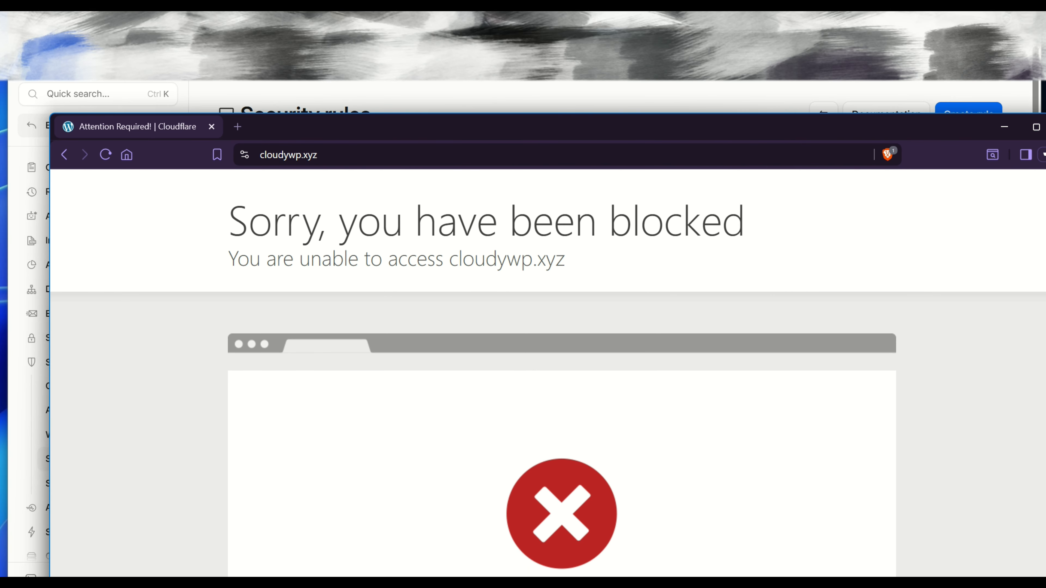
{"action": "key", "text": "F5"}
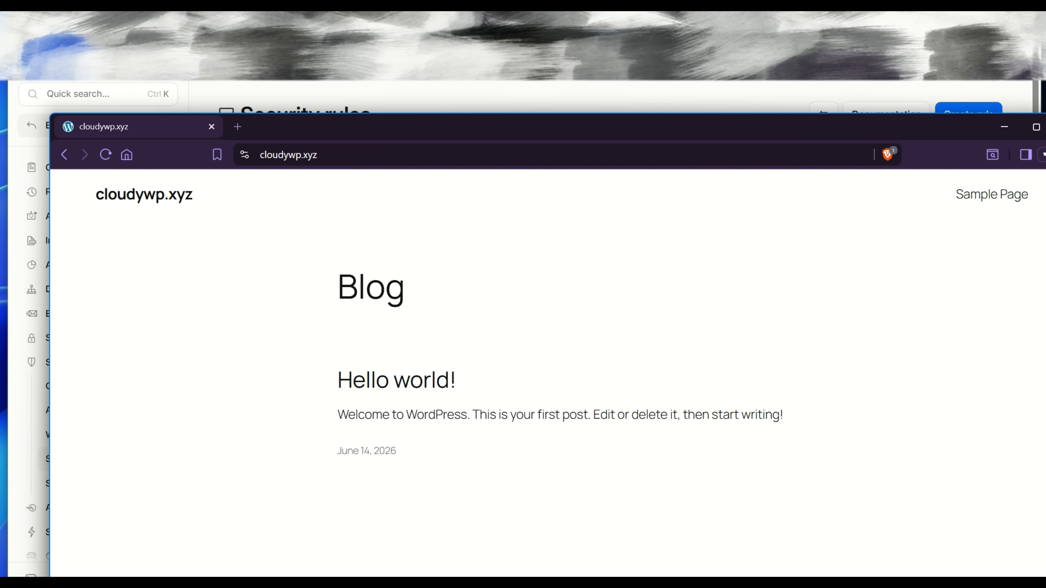
{"action": "left_click_drag", "start_coordinate": [495, 126], "coordinate": [657, 187]}
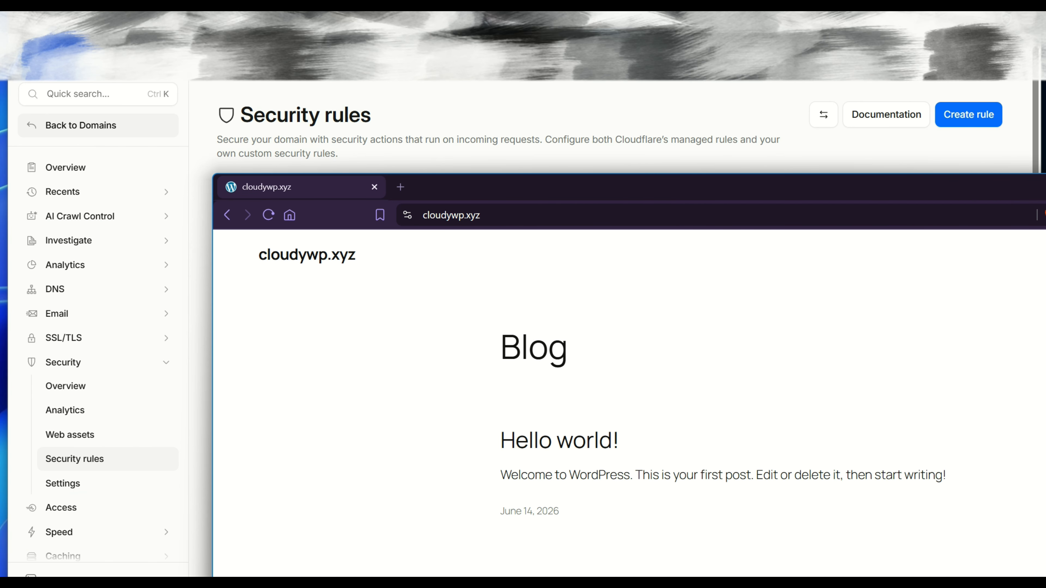
{"action": "left_click_drag", "start_coordinate": [556, 187], "coordinate": [532, 268]}
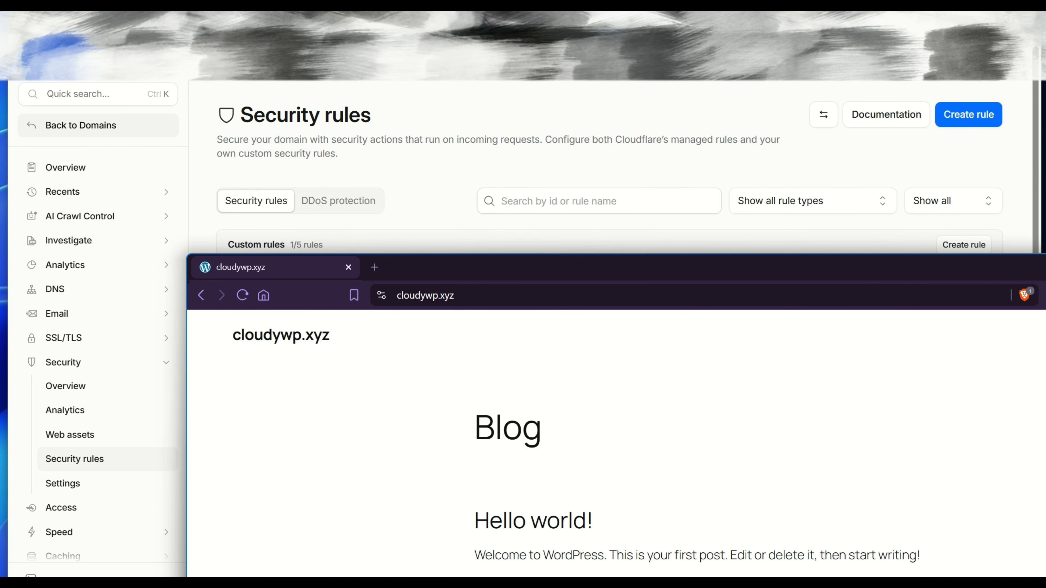
{"action": "key", "text": "alt+Tab"}
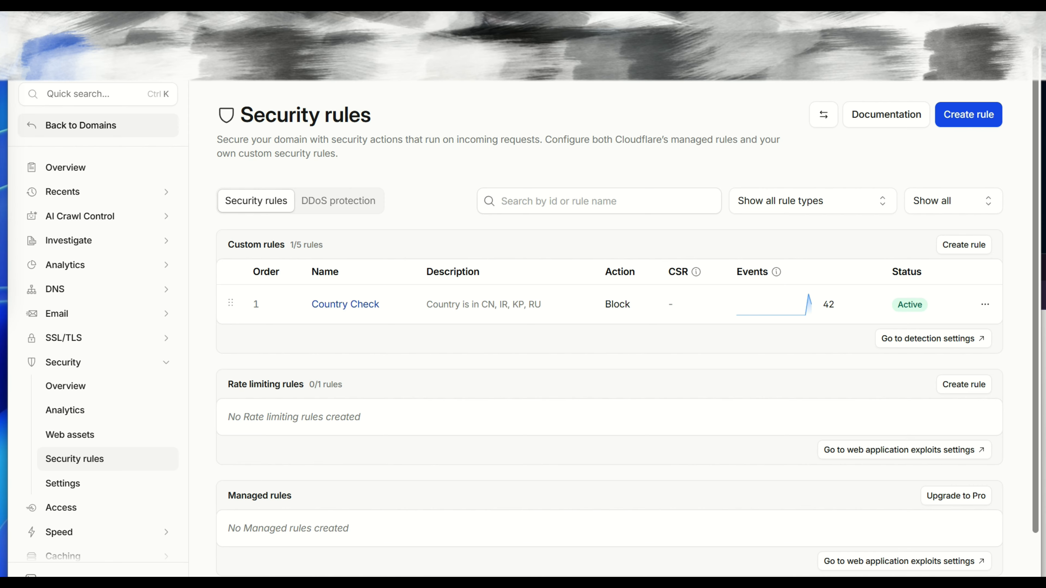
Create a new custom security rule and name it Guard Admin
{"action": "left_click", "coordinate": [969, 114]}
{"action": "left_click", "coordinate": [906, 145]}
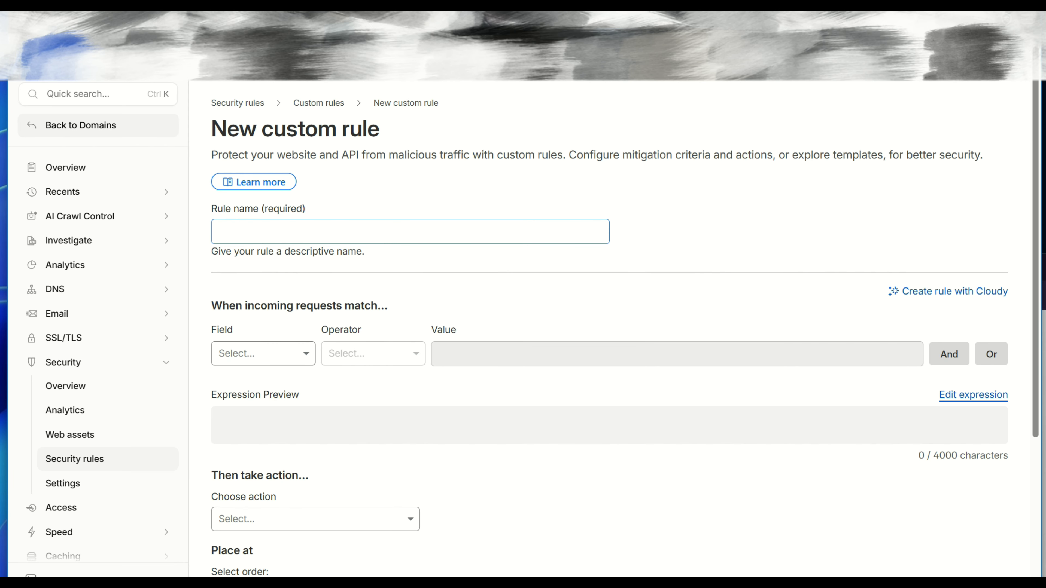
{"action": "left_click", "coordinate": [411, 231]}
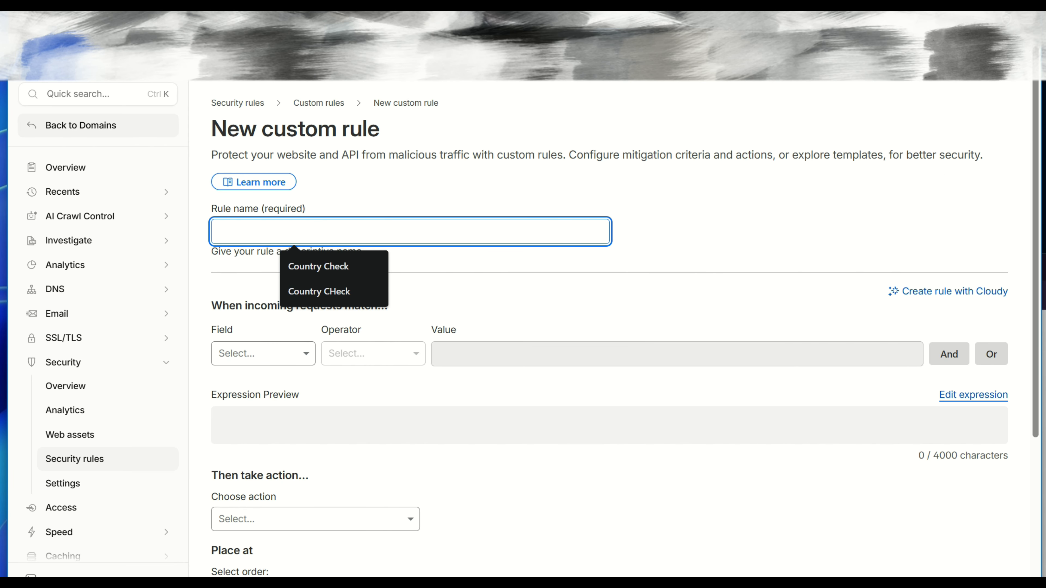
{"action": "type", "text": "Safe"}
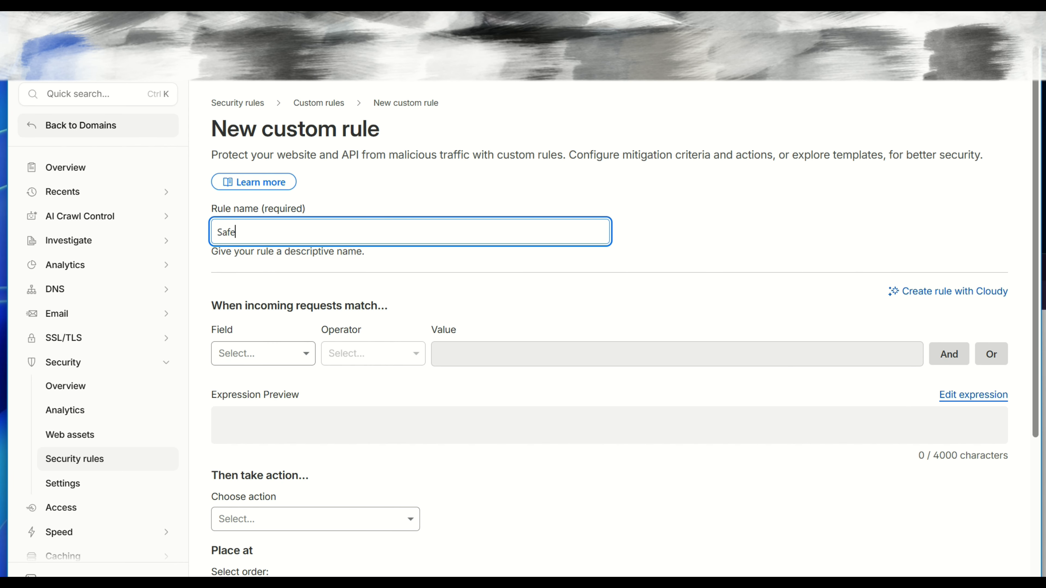
{"action": "type", "text": " Admin"}
{"action": "key", "text": "Left"}
{"action": "key", "text": "Left"}
{"action": "key", "text": "Left"}
{"action": "key", "text": "Left"}
{"action": "key", "text": "Left"}
{"action": "key", "text": "Left"}
{"action": "key", "text": "Left"}
{"action": "key", "text": "Left"}
{"action": "key", "text": "Left"}
{"action": "key", "text": "Right"}
{"action": "key", "text": "Right"}
{"action": "key", "text": "Right"}
{"action": "key", "text": "shift+Left"}
{"action": "key", "text": "shift+Left"}
{"action": "key", "text": "shift+Left"}
{"action": "key", "text": "shift+Left"}
{"action": "type", "text": "Guard"}
{"action": "left_click", "coordinate": [263, 353]}
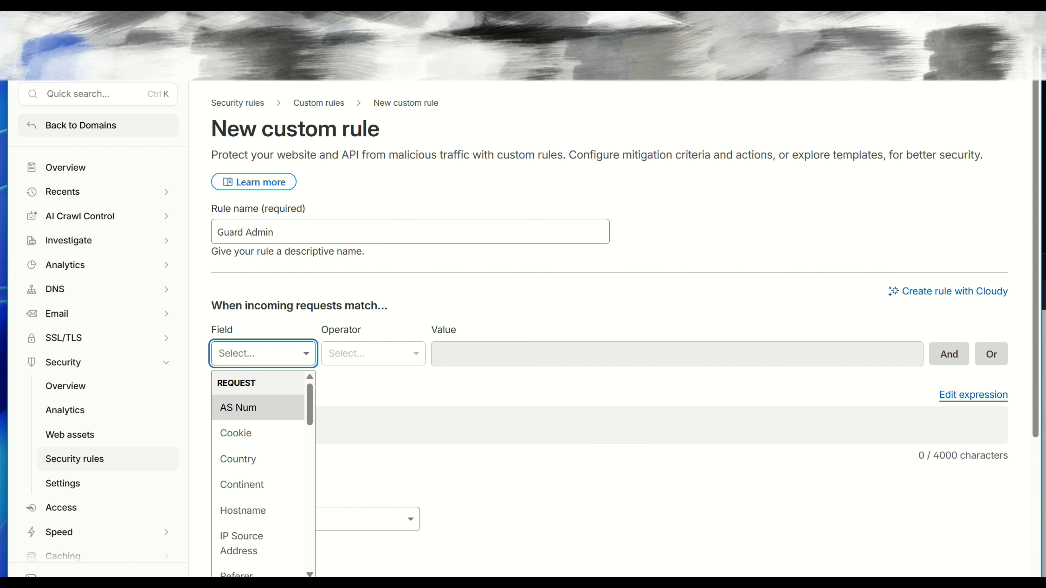
{"action": "scroll", "coordinate": [264, 435], "scroll_direction": "down", "scroll_amount": 1}
{"action": "left_click", "coordinate": [258, 474]}
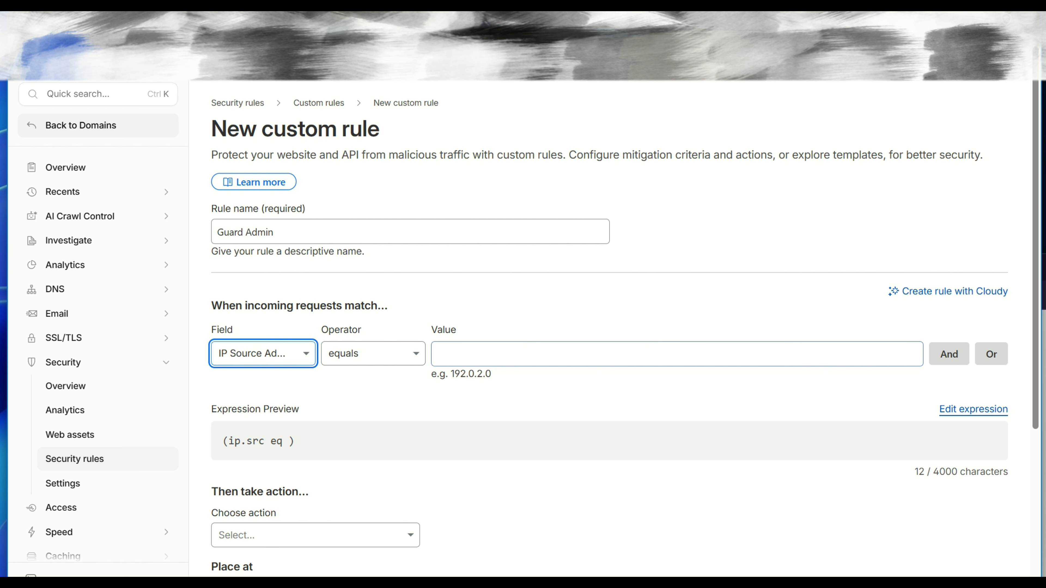
Replace the rule's expression with (http.request.uri.path contains "/wp-admin/" or http.request.uri.path eq "/wp-login.php") and not ip.src in {203.0.113.45 198.51.100.10 192.0.2.77} and not http.request.uri.path contains "/wp-admin/admin-ajax.php"
{"action": "left_click", "coordinate": [973, 409]}
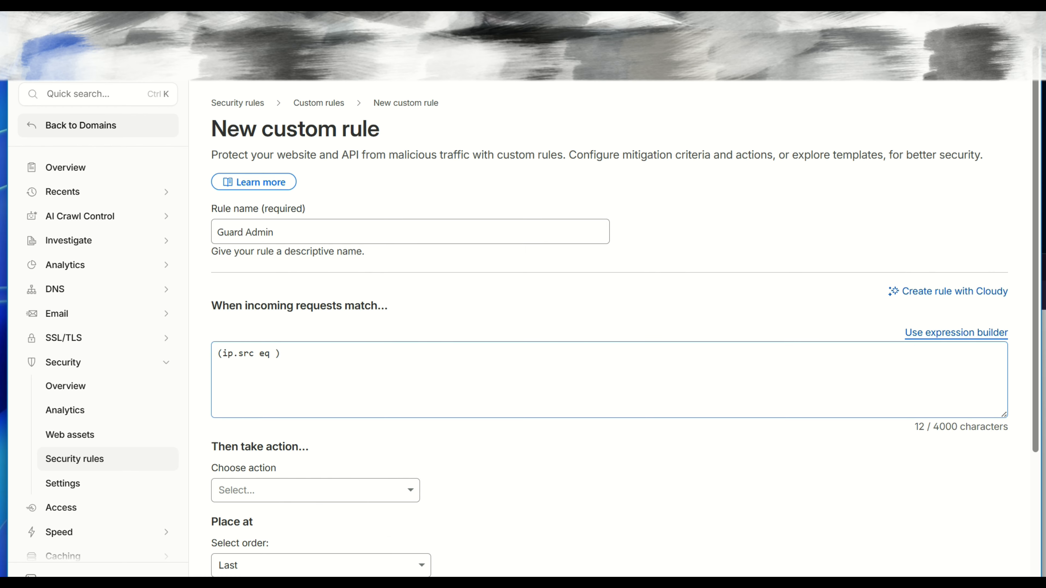
{"action": "scroll", "coordinate": [412, 309], "scroll_direction": "down", "scroll_amount": 1}
{"action": "left_click", "coordinate": [284, 284]}
{"action": "key", "text": "ctrl+a"}
{"action": "type", "text": "(http.request.uri.path contains \"/wp-admin/\" or http.request.uri.path eq \"/wp-login.php\") and not ip.src in {203.0.113.45 198.51.100.10 192.0.2.77} and not http.request.uri.path contains \"/wp-admin/admin-ajax.php\""}
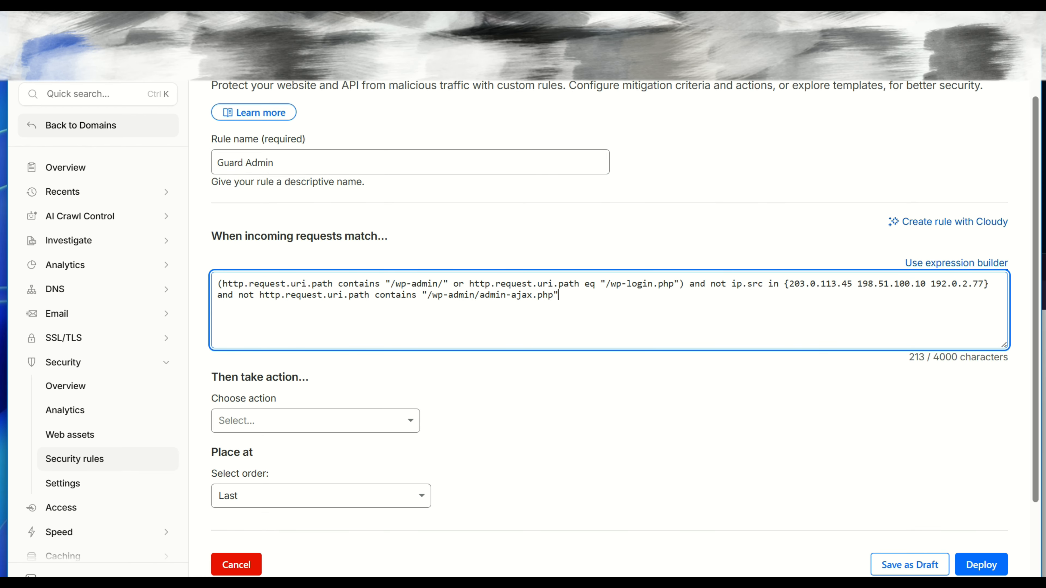
{"action": "left_click", "coordinate": [593, 395]}
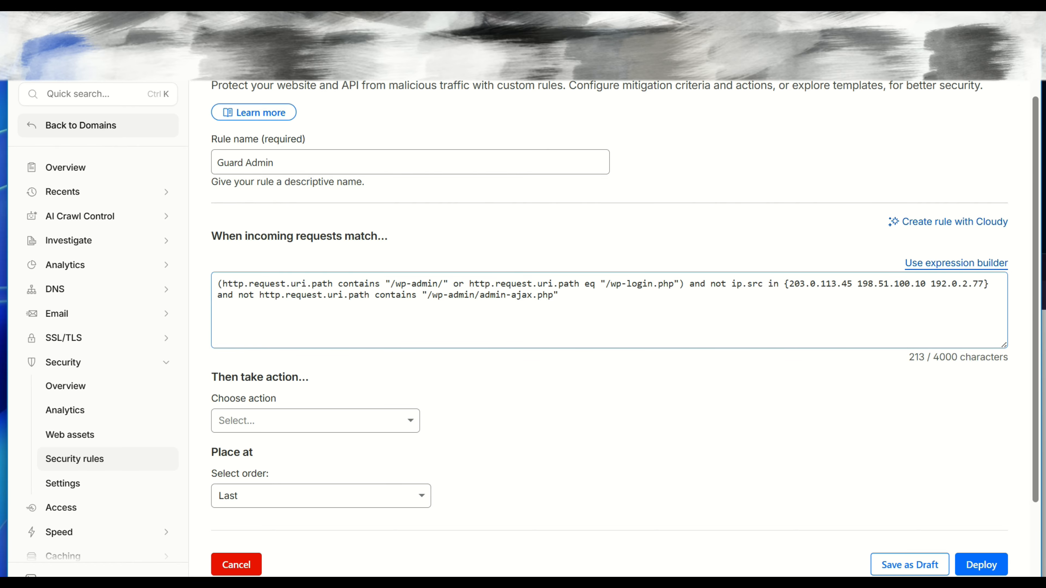
Examine the admin and login path conditions and the excluded IP addresses in the Guard Admin expression
{"action": "left_click_drag", "start_coordinate": [222, 284], "coordinate": [442, 284]}
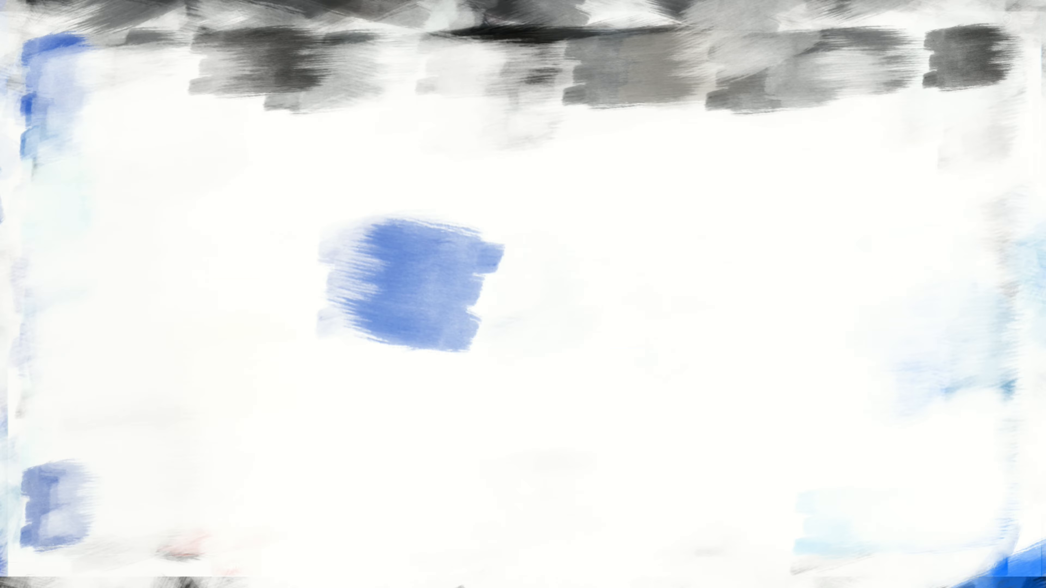
{"action": "left_click_drag", "start_coordinate": [605, 284], "coordinate": [926, 284]}
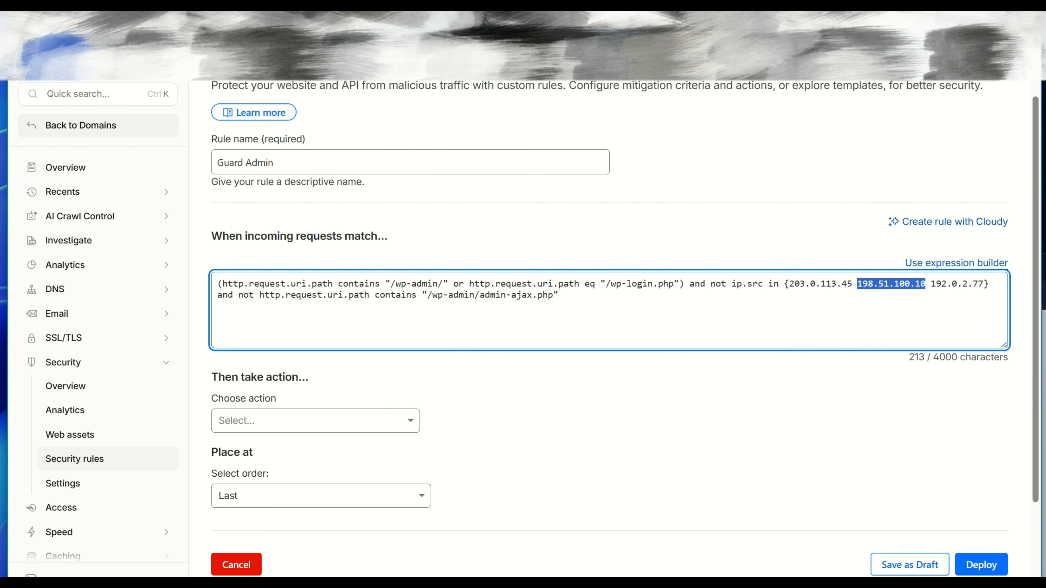
{"action": "left_click", "coordinate": [956, 264]}
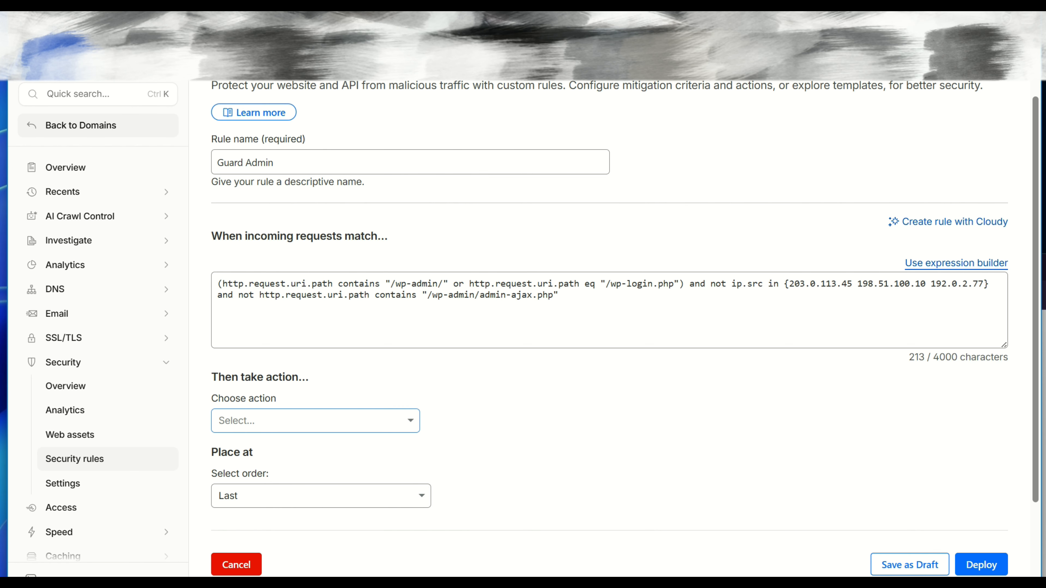
Set the Guard Admin rule's action to Block, keep its order as Last, and deploy it
{"action": "scroll", "coordinate": [316, 421], "scroll_direction": "down", "scroll_amount": 3}
{"action": "left_click", "coordinate": [315, 310]}
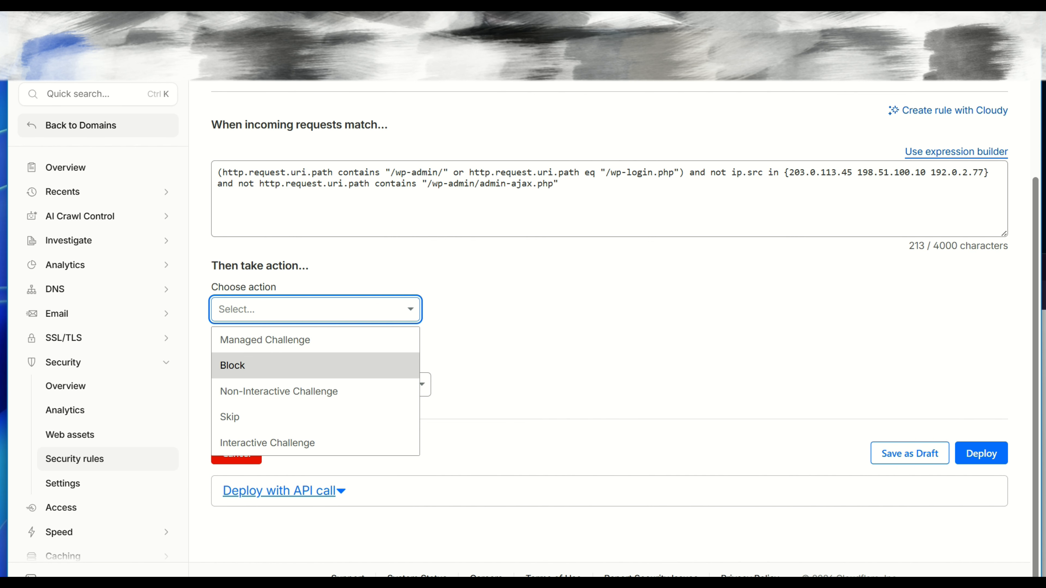
{"action": "left_click", "coordinate": [316, 366]}
{"action": "left_click", "coordinate": [321, 410]}
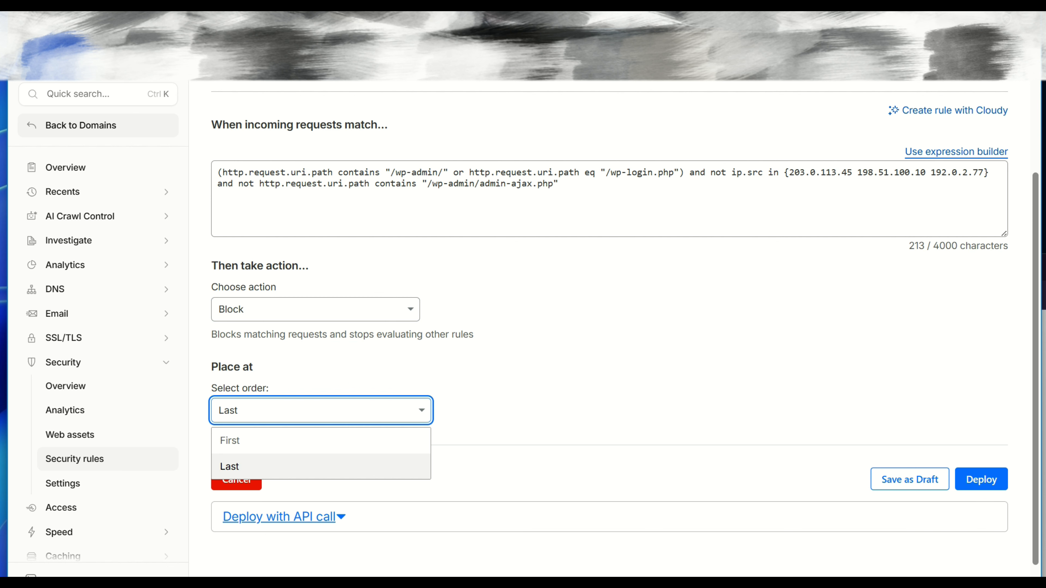
{"action": "left_click", "coordinate": [321, 466]}
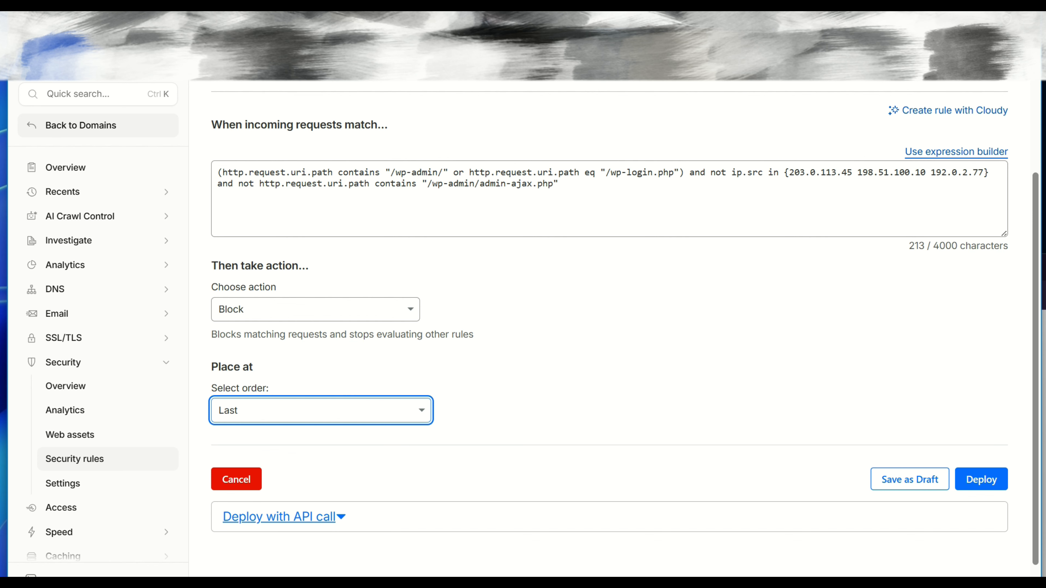
{"action": "left_click", "coordinate": [981, 479]}
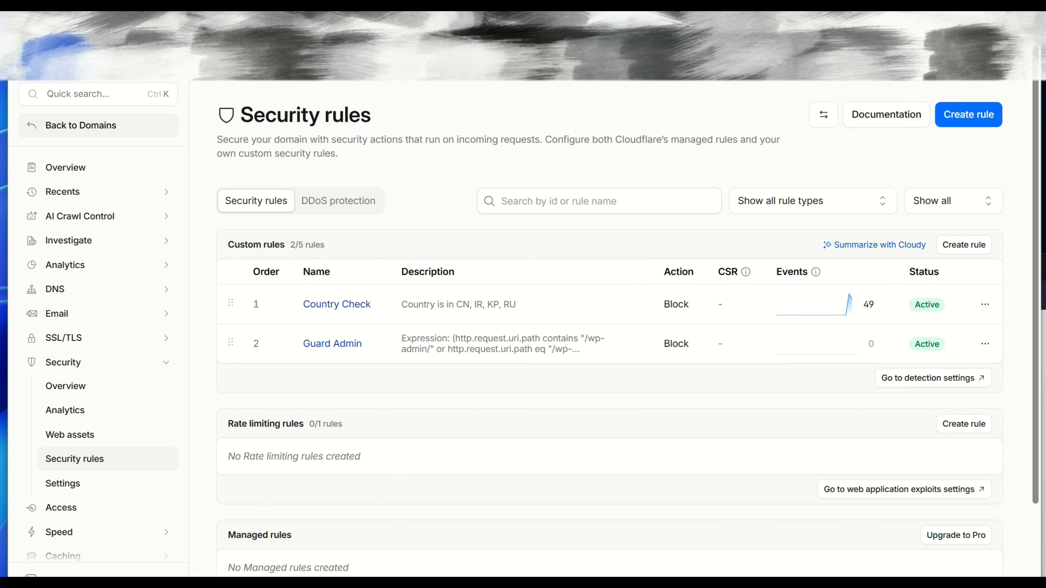
{"action": "key", "text": "alt+Tab"}
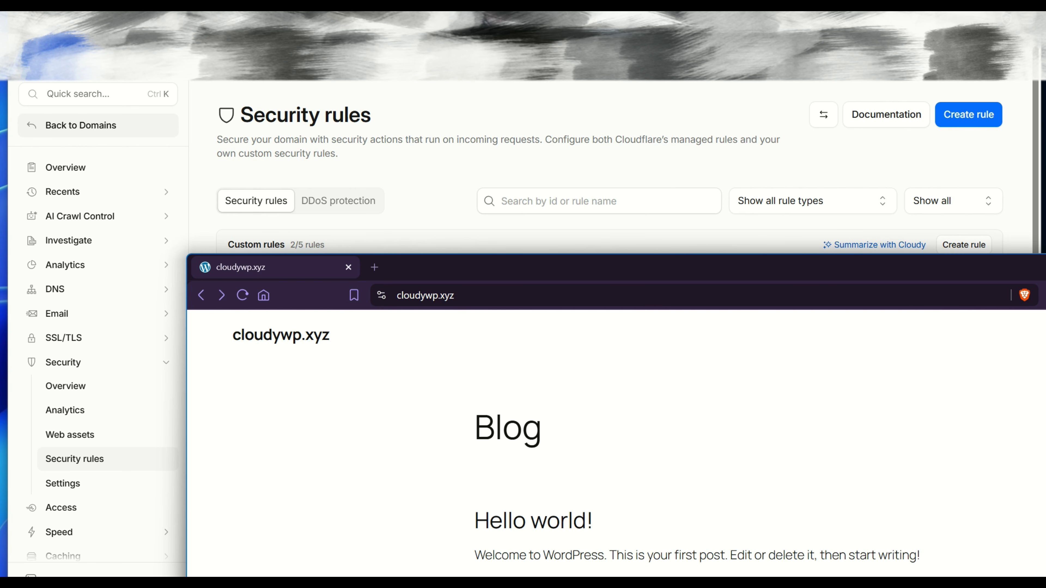
{"action": "left_click_drag", "start_coordinate": [470, 276], "coordinate": [392, 187]}
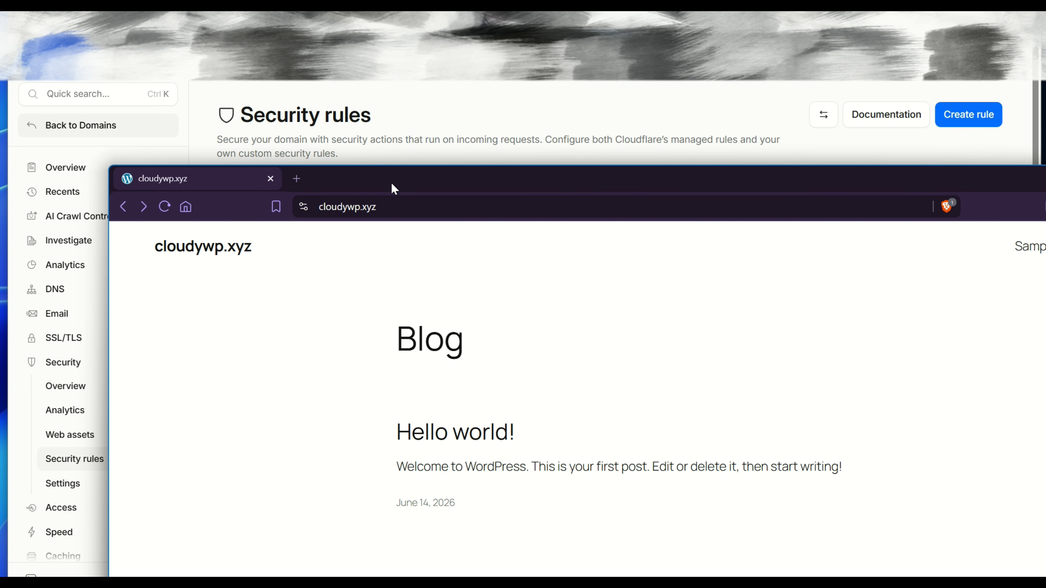
{"action": "left_click", "coordinate": [412, 206]}
{"action": "left_click", "coordinate": [412, 206]}
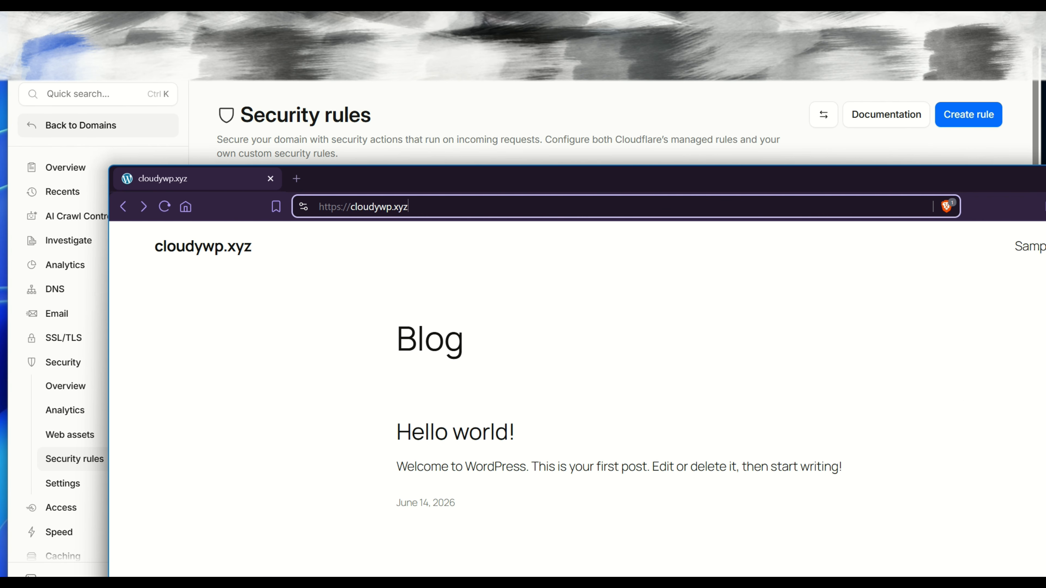
{"action": "type", "text": "/wp"}
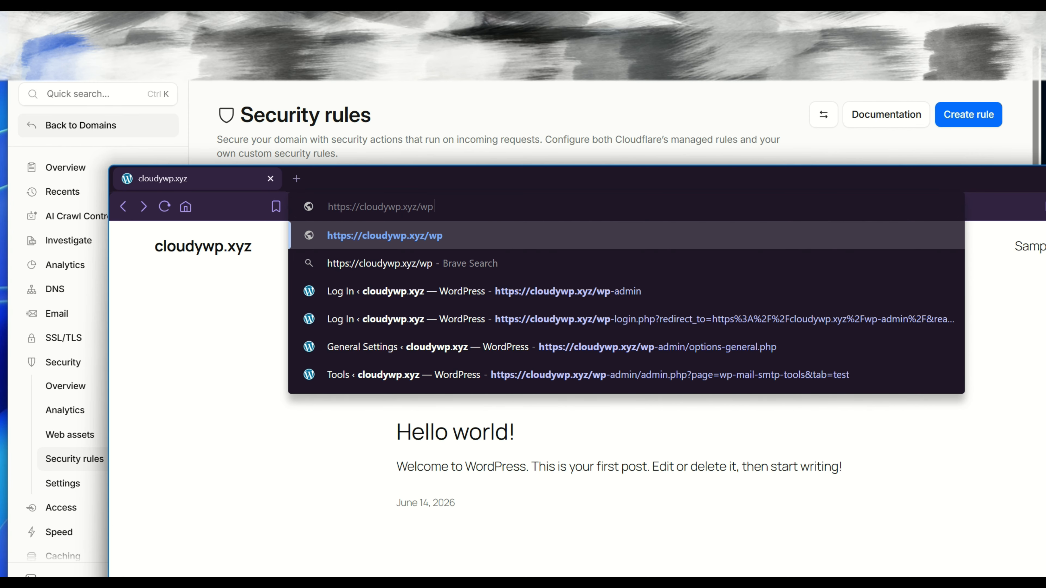
{"action": "type", "text": "-admin"}
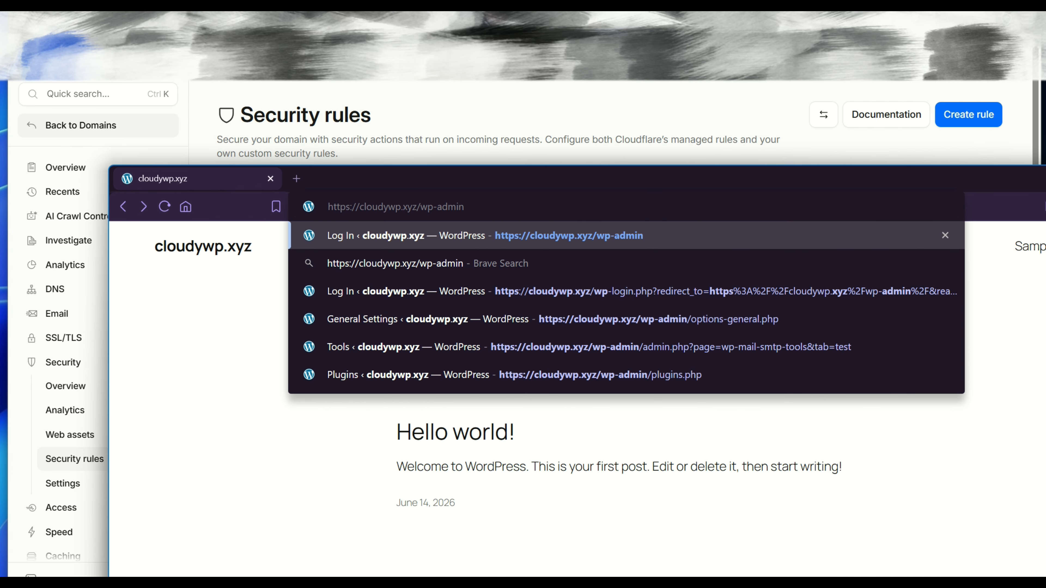
{"action": "key", "text": "Return"}
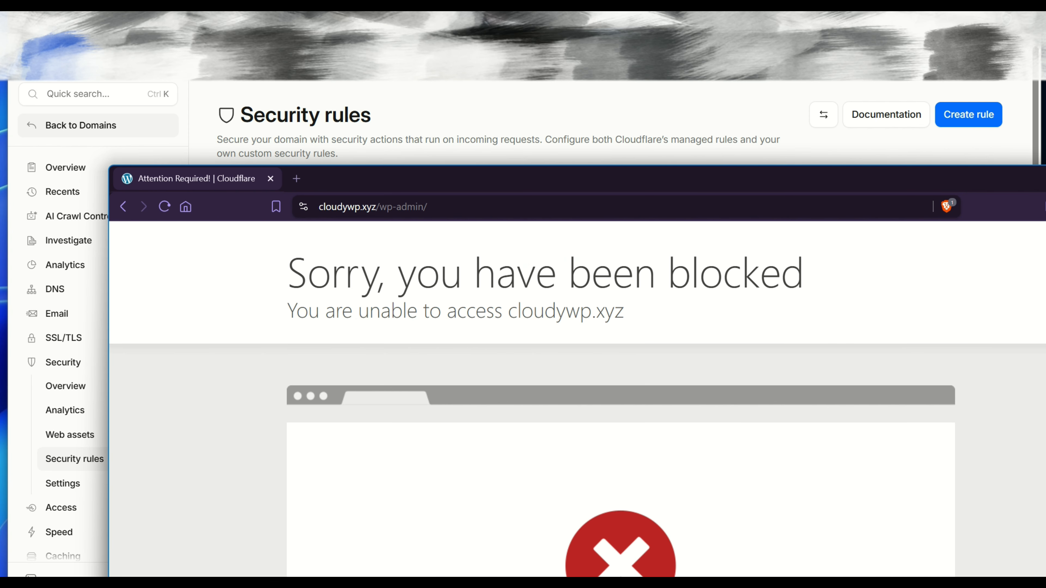
{"action": "triple_click", "coordinate": [545, 274]}
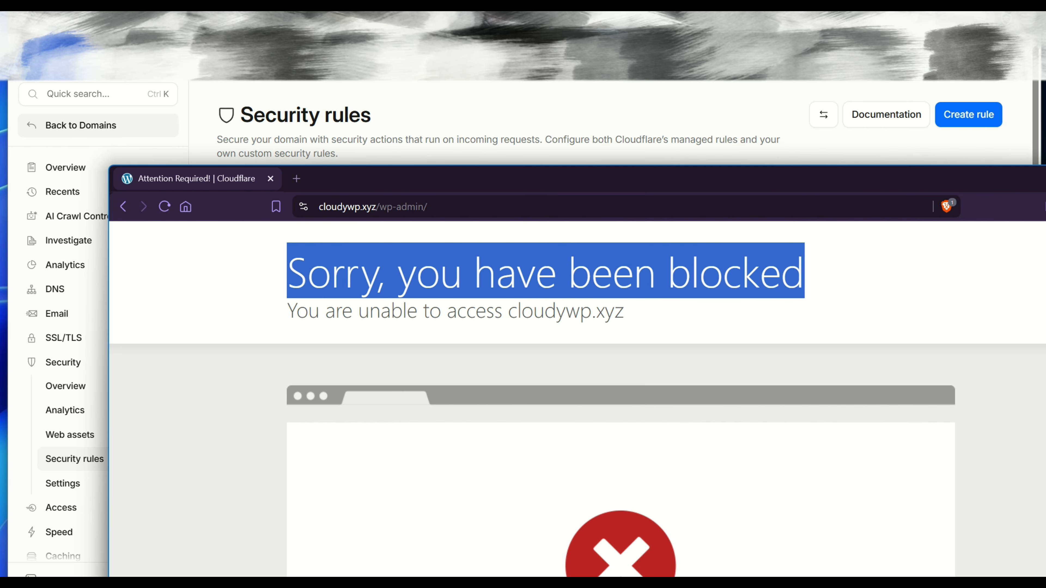
{"action": "left_click_drag", "start_coordinate": [652, 185], "coordinate": [758, 288]}
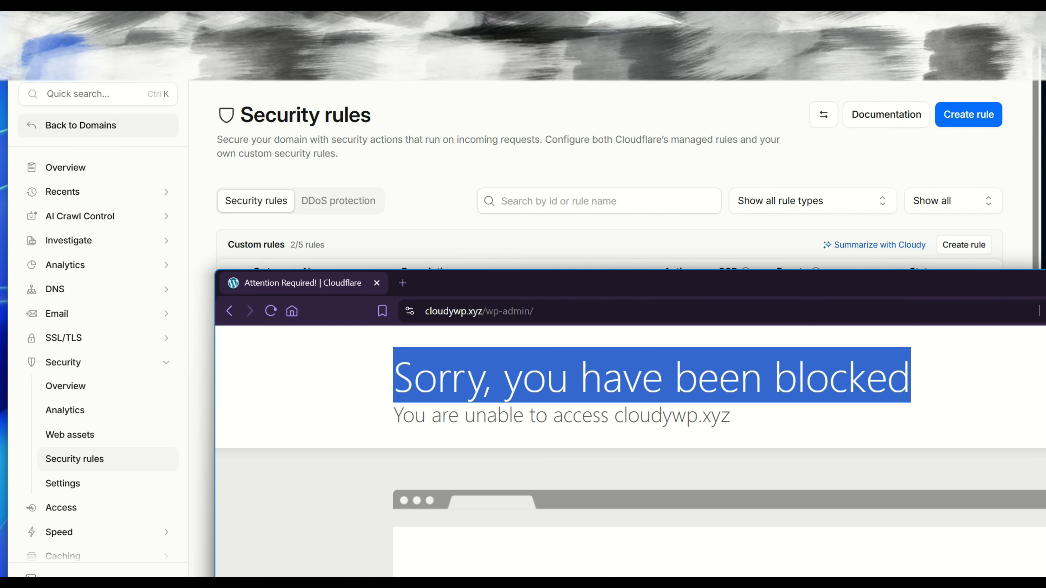
{"action": "left_click_drag", "start_coordinate": [540, 312], "coordinate": [483, 311]}
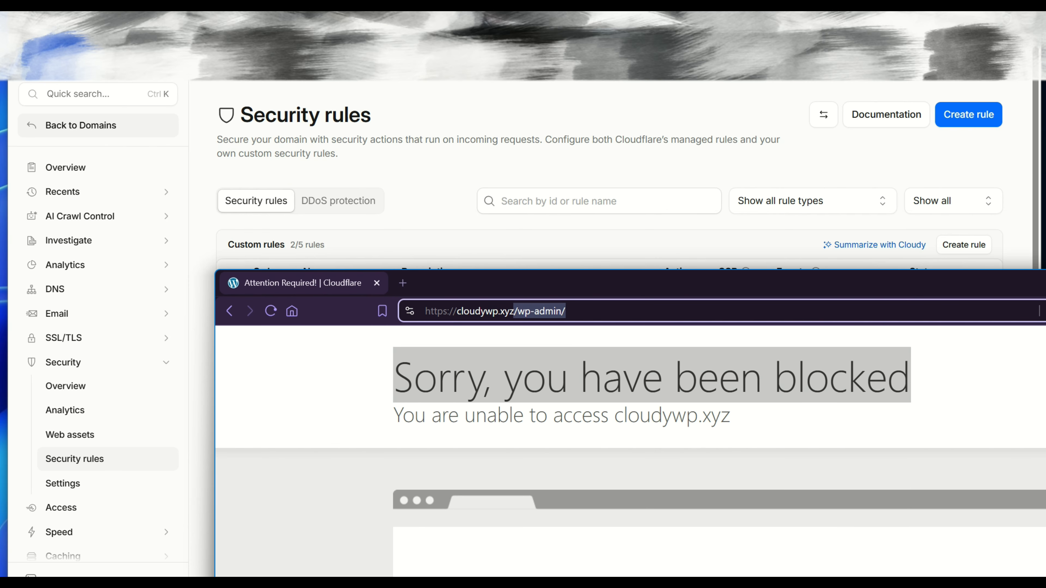
Load the cloudywp.xyz home page in the separate browser window to check that the public site opens
{"action": "key", "text": "BackSpace"}
{"action": "key", "text": "Return"}
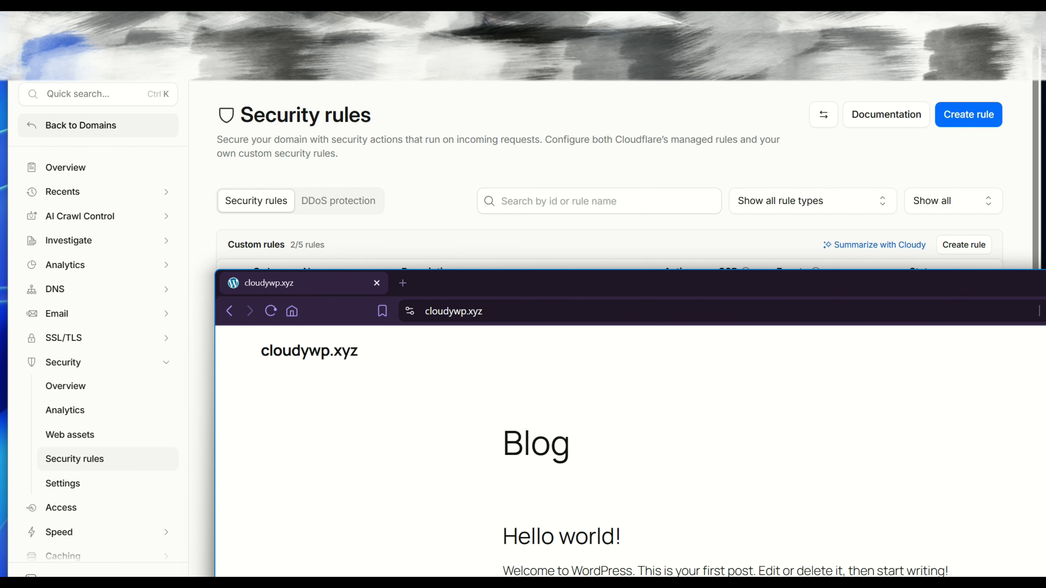
Return to the Cloudflare security rules and disable the Guard Admin rule
{"action": "key", "text": "alt+Tab"}
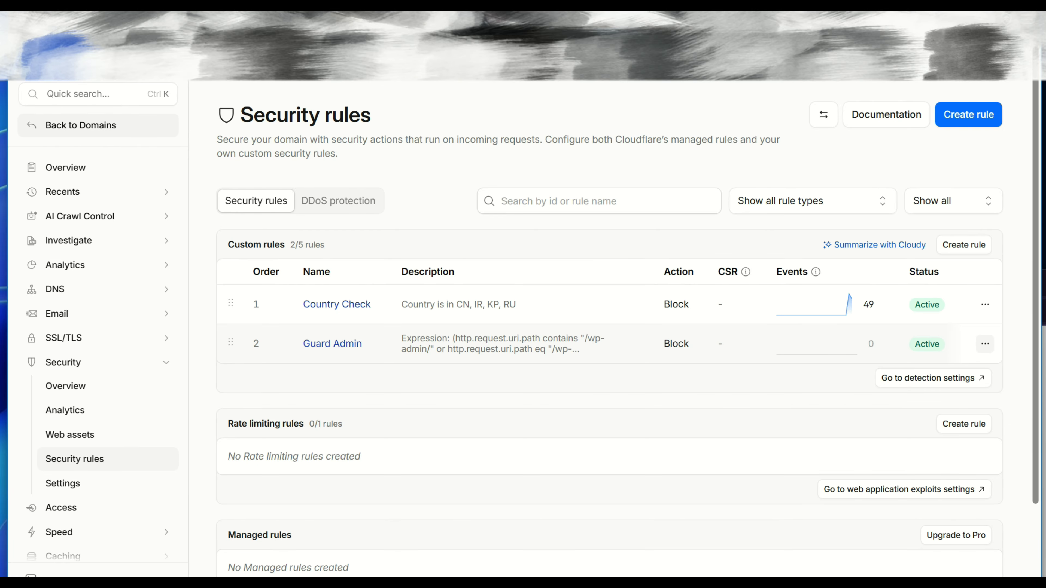
{"action": "left_click", "coordinate": [985, 344]}
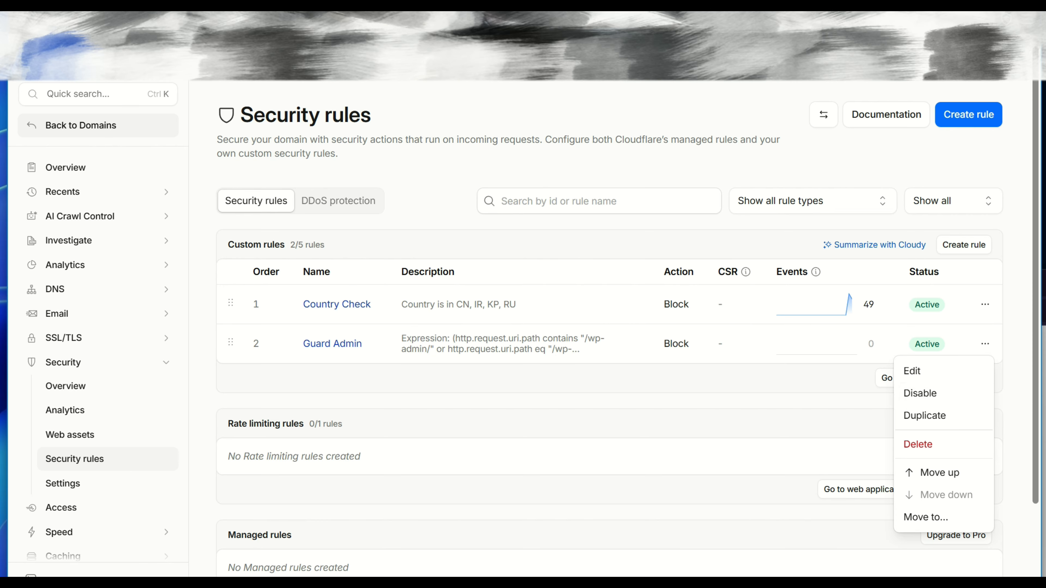
{"action": "left_click", "coordinate": [920, 394]}
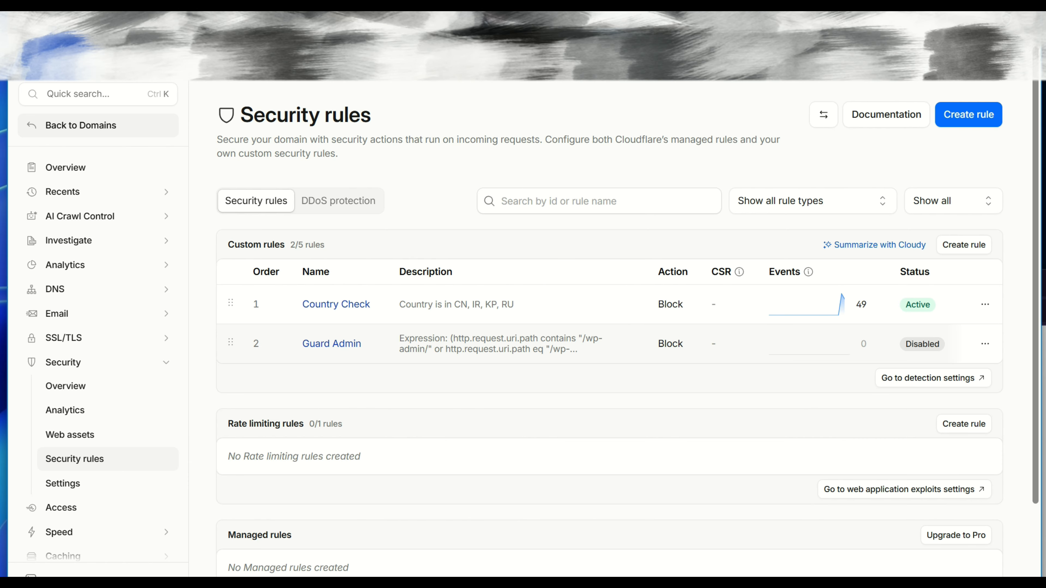
{"action": "key", "text": "alt+Tab"}
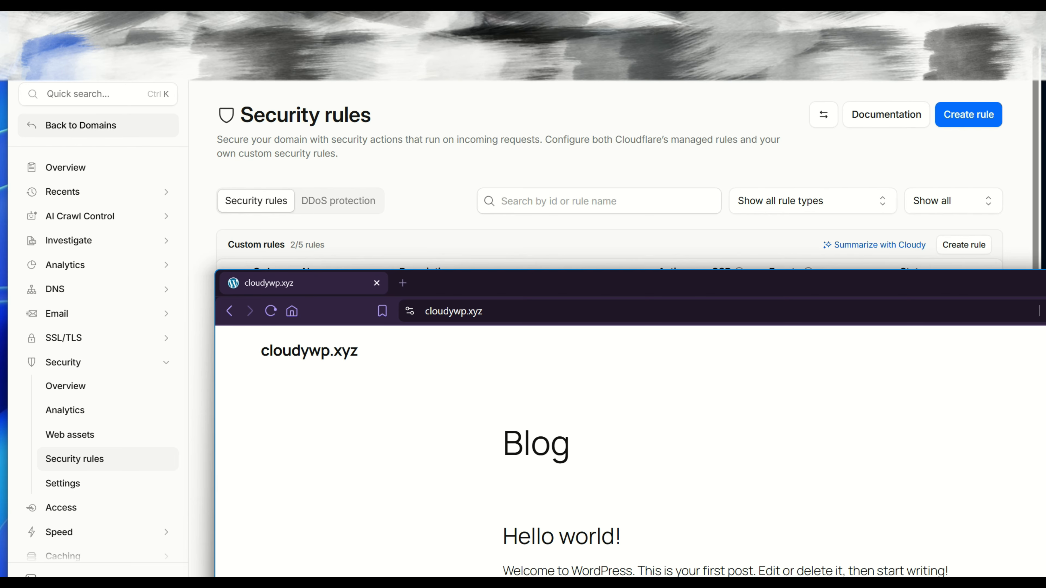
{"action": "left_click", "coordinate": [271, 311]}
{"action": "left_click", "coordinate": [494, 311]}
{"action": "type", "text": "/wp-ad"}
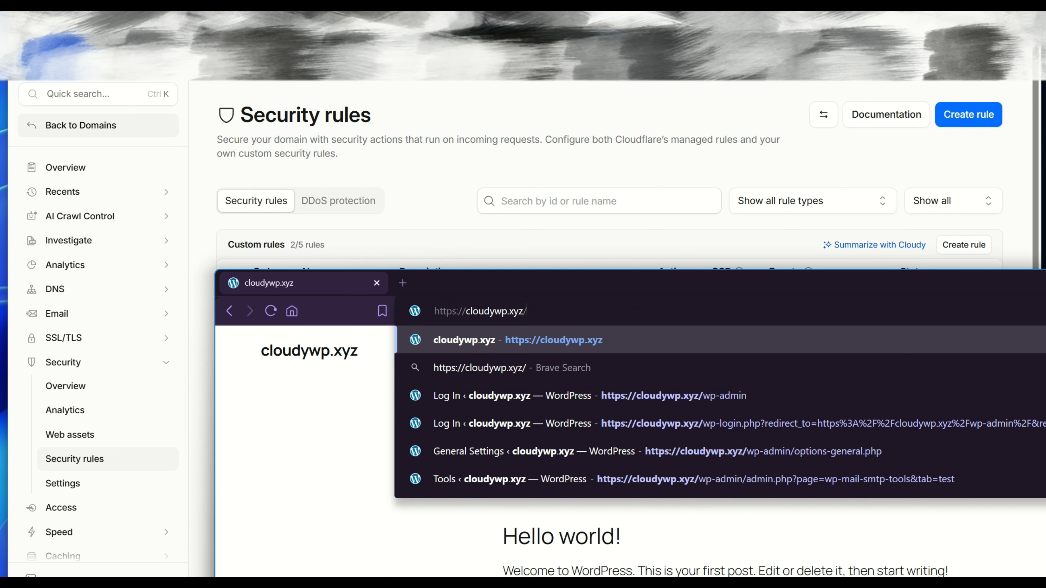
{"action": "key", "text": "Down"}
{"action": "key", "text": "Down"}
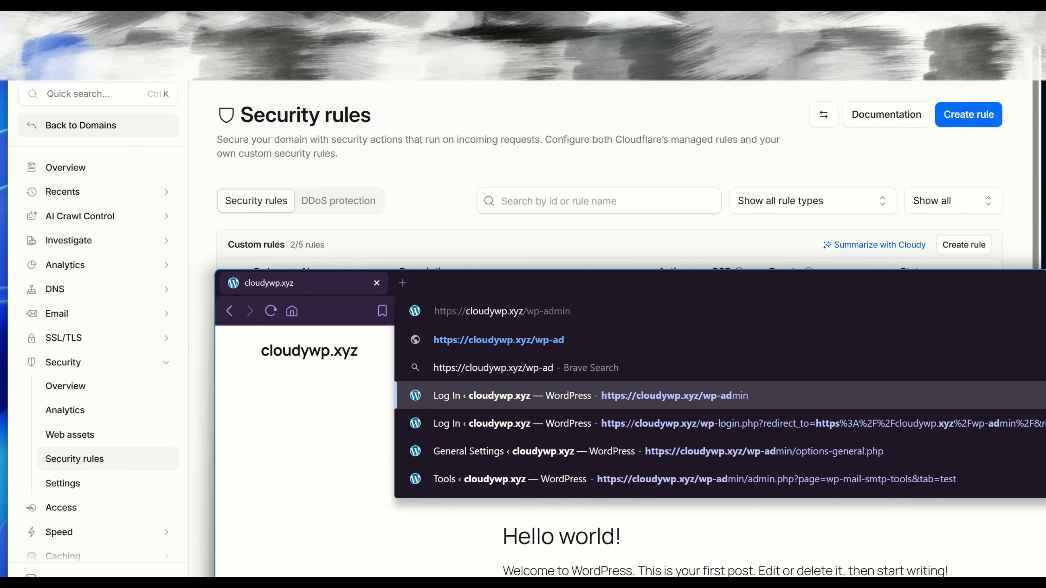
{"action": "key", "text": "Return"}
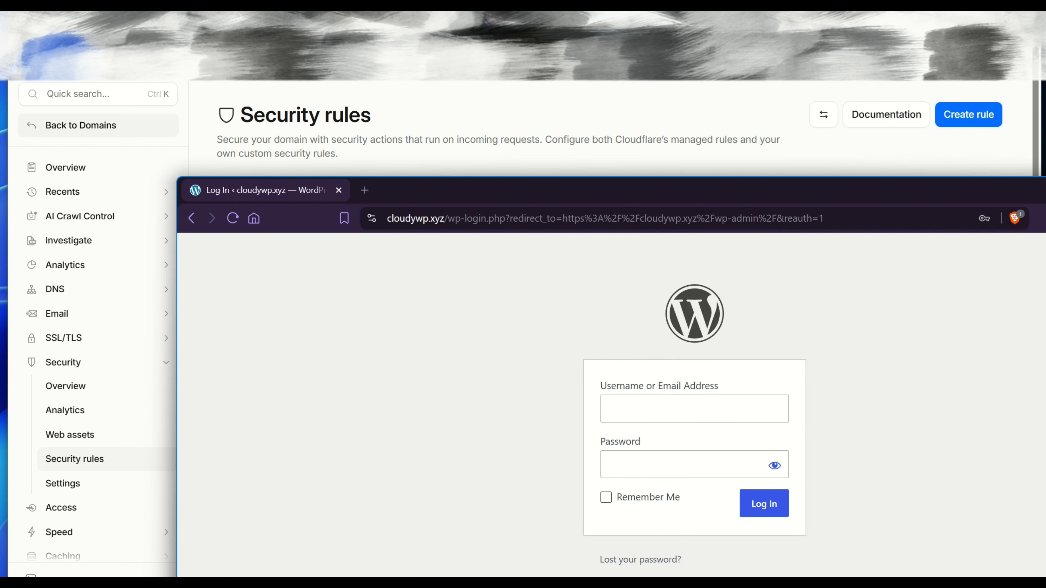
{"action": "left_click_drag", "start_coordinate": [586, 194], "coordinate": [526, 226]}
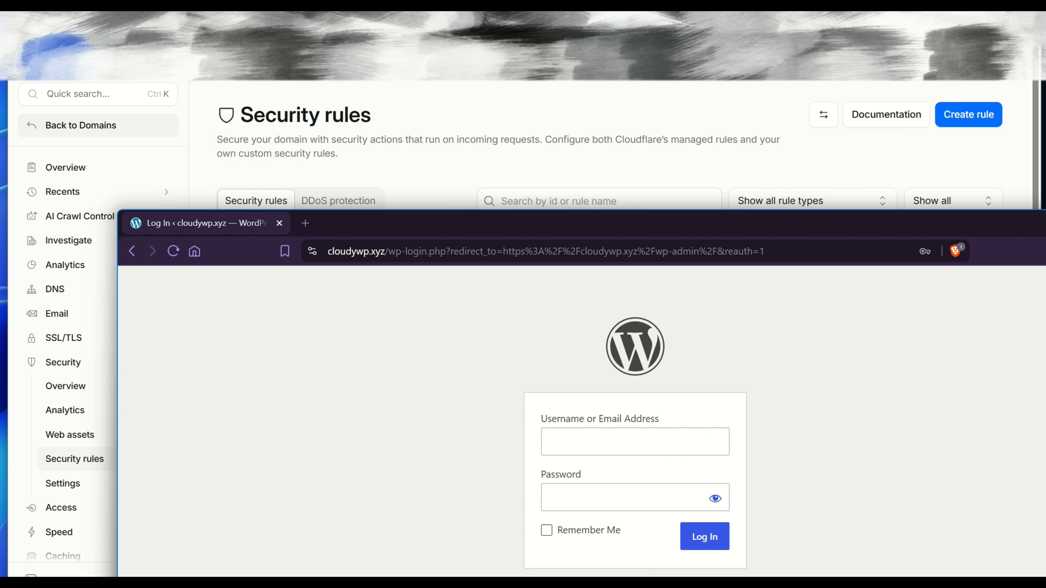
{"action": "left_click_drag", "start_coordinate": [533, 227], "coordinate": [712, 232]}
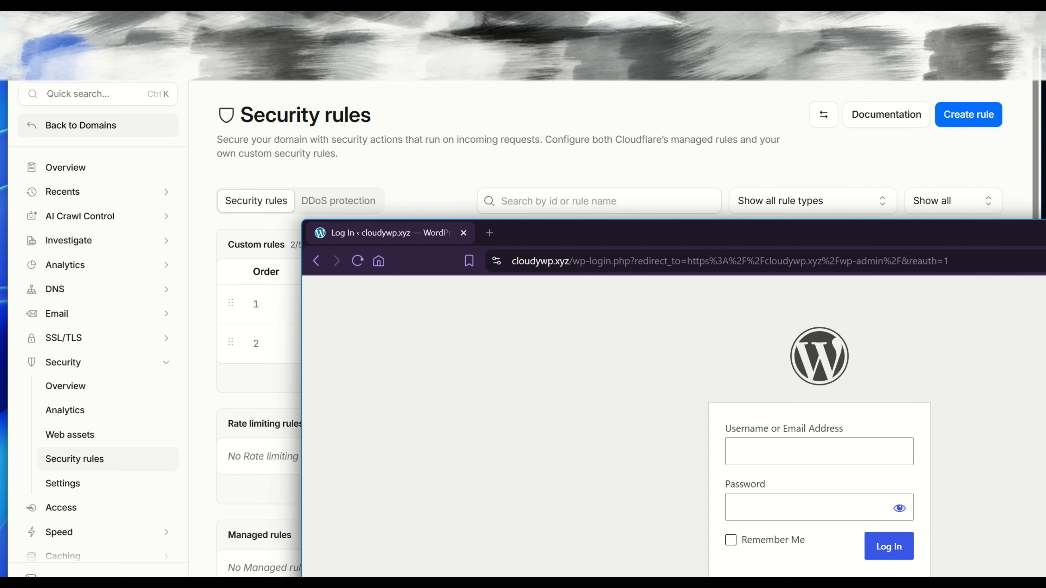
Return to Cloudflare, start a new custom security rule and switch its conditions to manual expression editing
{"action": "key", "text": "alt+Tab"}
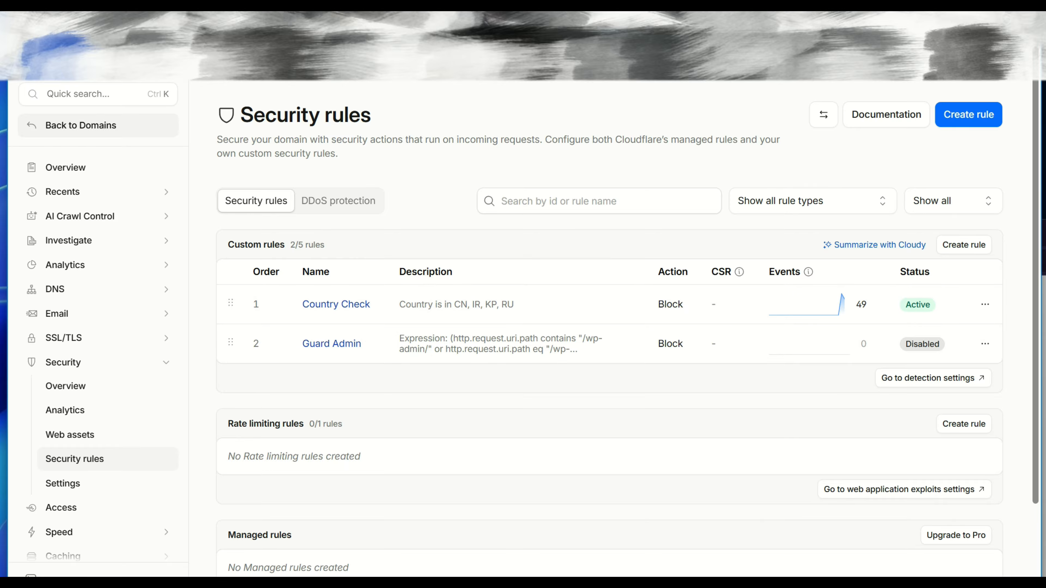
{"action": "left_click", "coordinate": [969, 115]}
{"action": "left_click", "coordinate": [921, 147]}
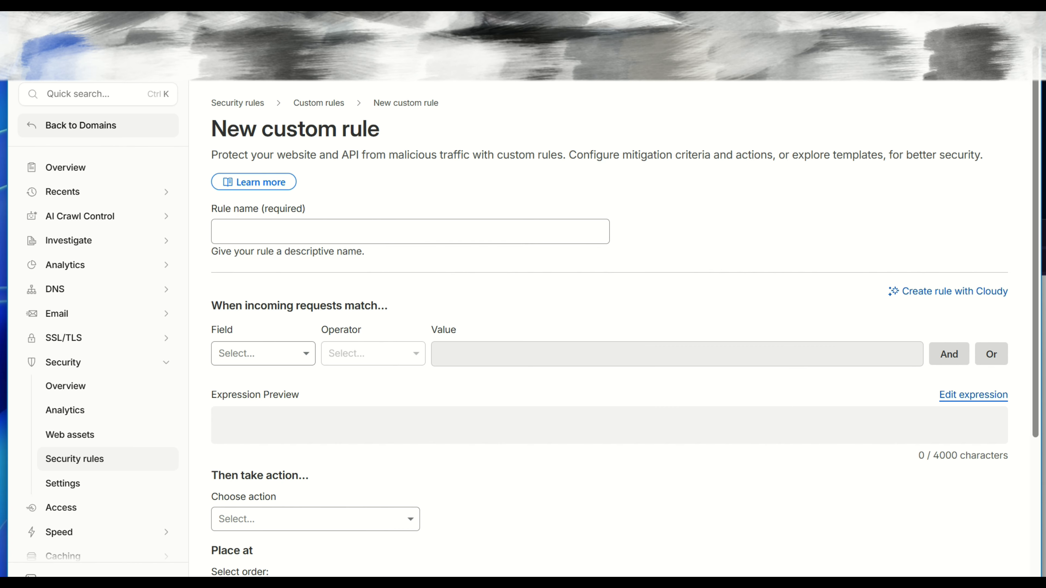
{"action": "scroll", "coordinate": [609, 326], "scroll_direction": "down", "scroll_amount": 4}
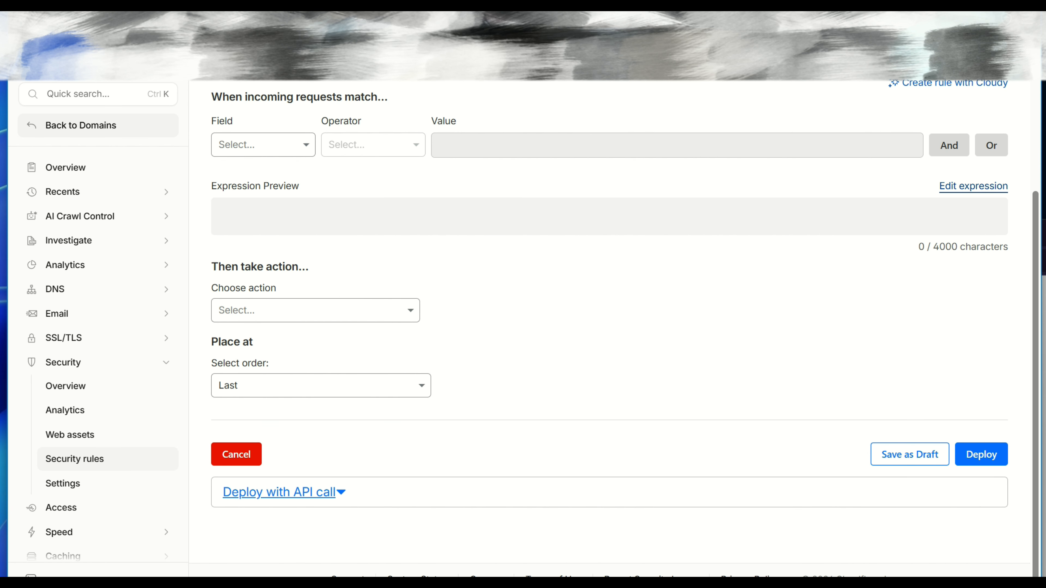
{"action": "left_click", "coordinate": [974, 185]}
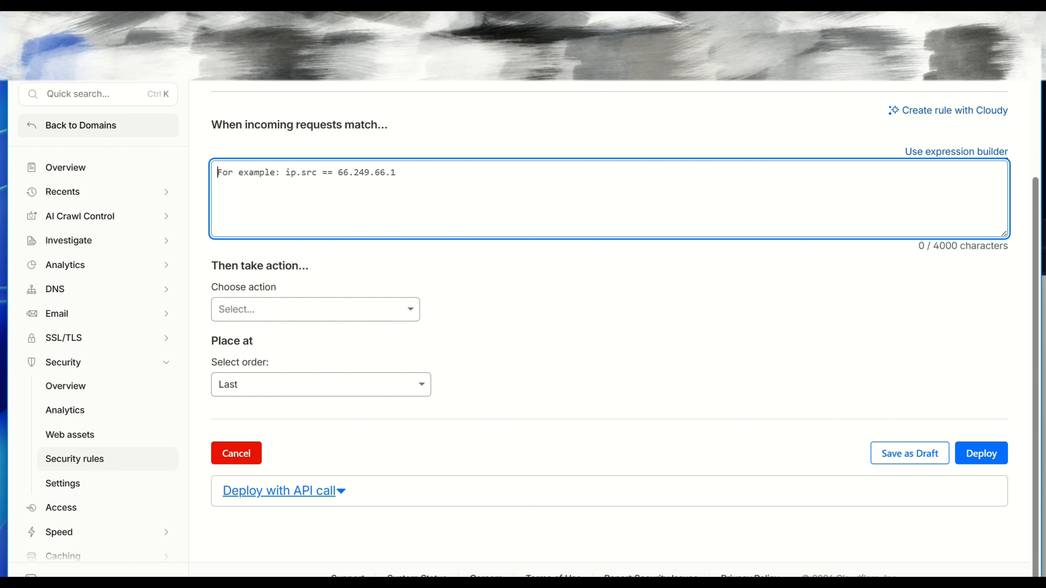
{"action": "key", "text": "alt+Tab"}
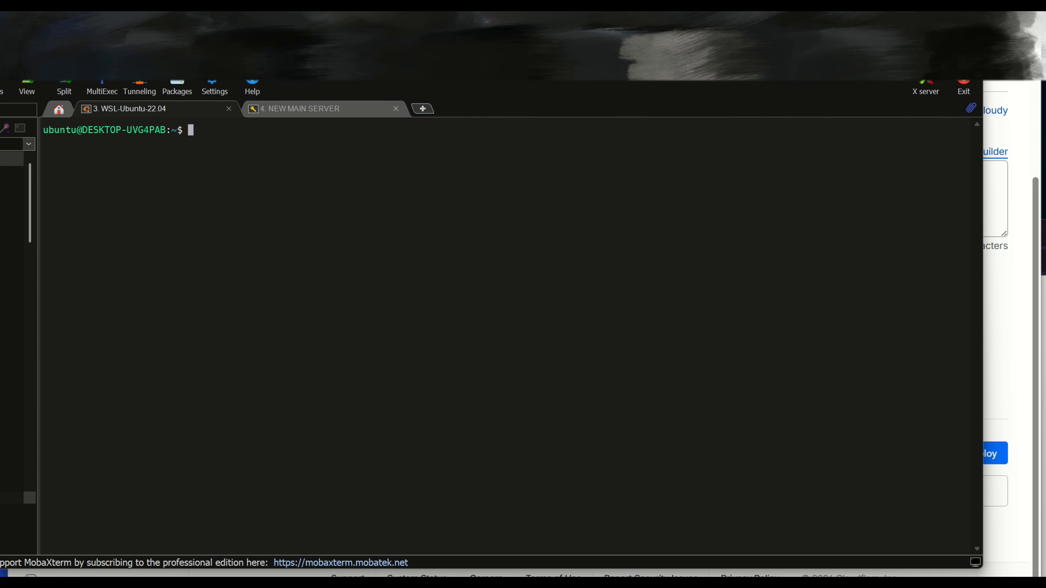
{"action": "type", "text": "curl -I https://cloudywp.xyz/xmlrpc.php"}
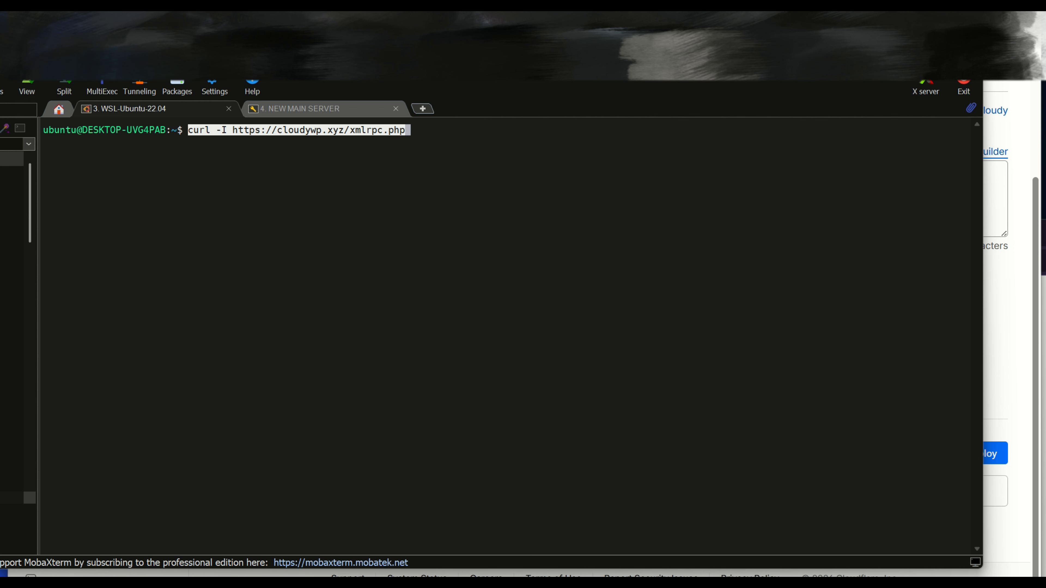
{"action": "key", "text": "Return"}
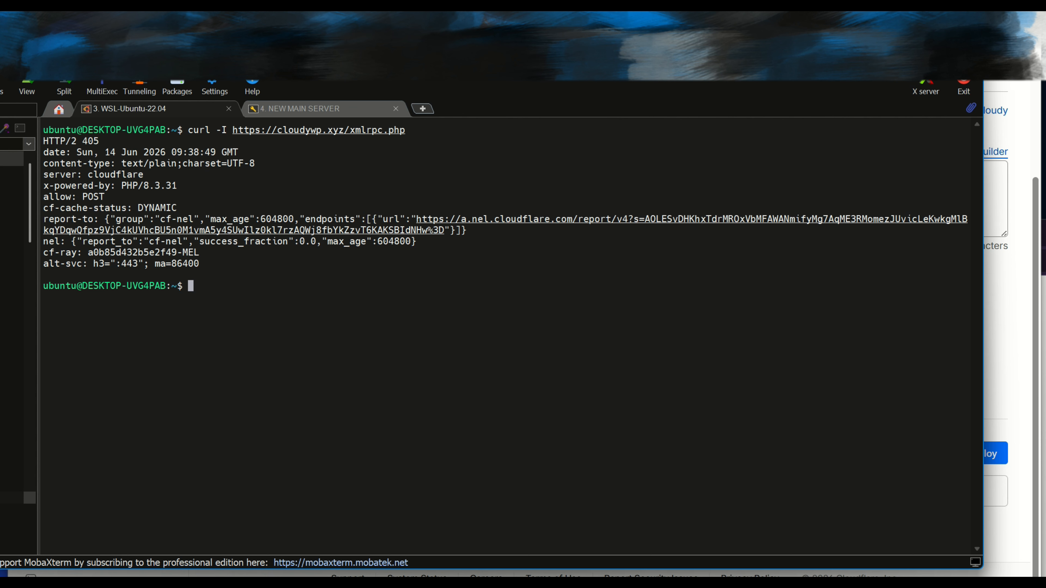
{"action": "triple_click", "coordinate": [116, 174]}
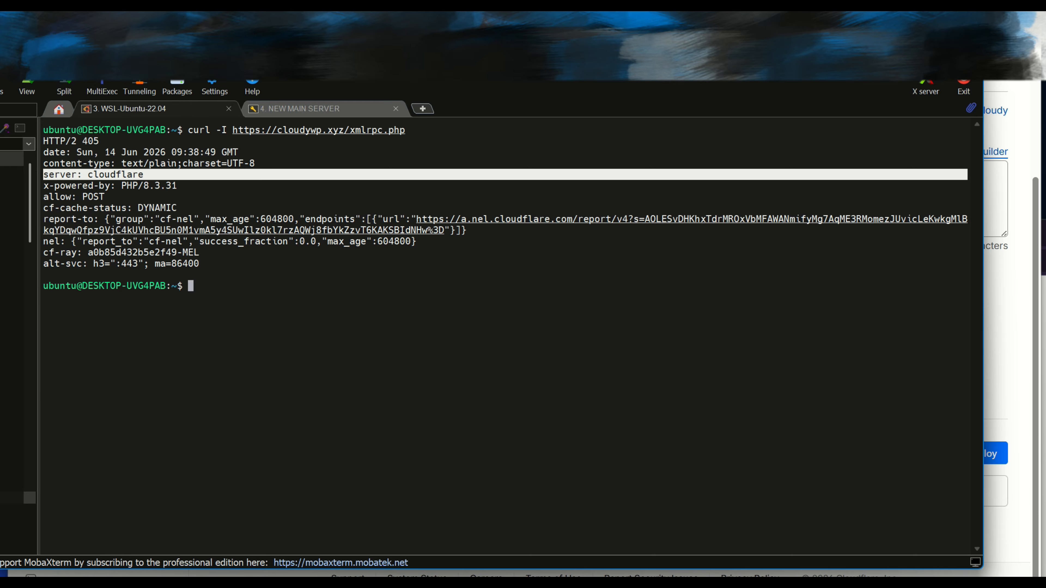
{"action": "left_click_drag", "start_coordinate": [181, 186], "coordinate": [116, 186]}
{"action": "left_click", "coordinate": [116, 186]}
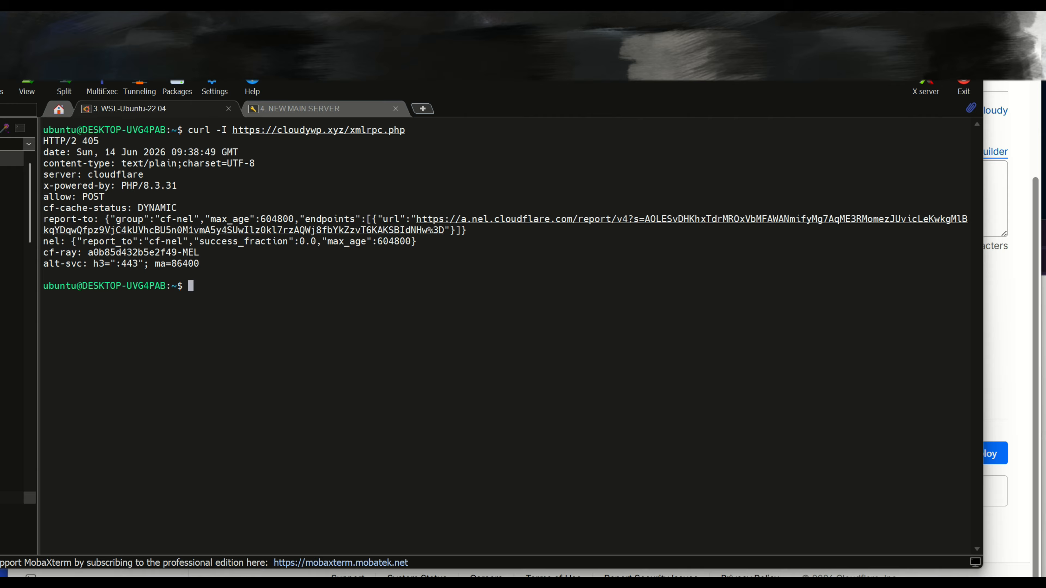
Return to the new custom rule in Cloudflare and name it XML Guard
{"action": "key", "text": "alt+Tab"}
{"action": "scroll", "coordinate": [609, 329], "scroll_direction": "up", "scroll_amount": 4}
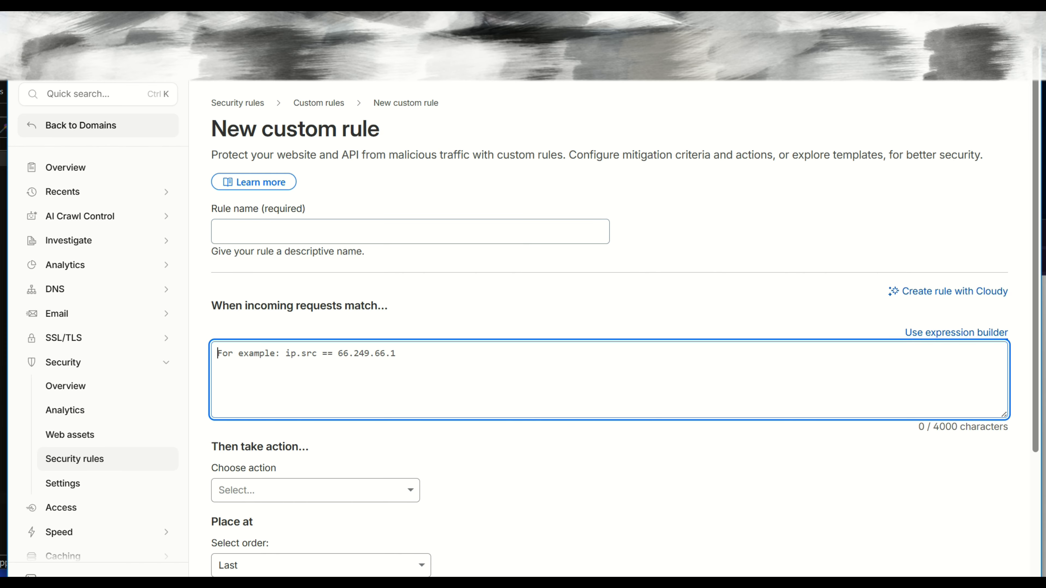
{"action": "left_click", "coordinate": [330, 232]}
{"action": "type", "text": "X"}
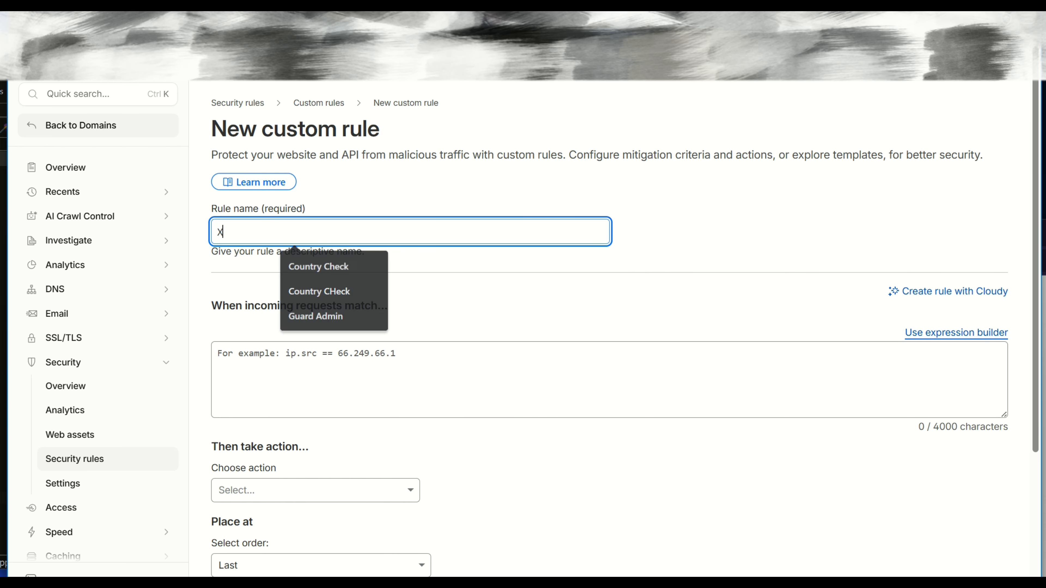
{"action": "type", "text": "ML Guard"}
Set the rule's expression to (http.request.uri.path eq "/xmlrpc.php") and not (ip.src in {192.0.64.0/18} or lower(http.user_agent) contains "jetpack" or lower(http.user_agent) contains "wordpress" or lower(http.user_agent) contains "akismet")
{"action": "left_click", "coordinate": [330, 371]}
{"action": "key", "text": "alt+Tab"}
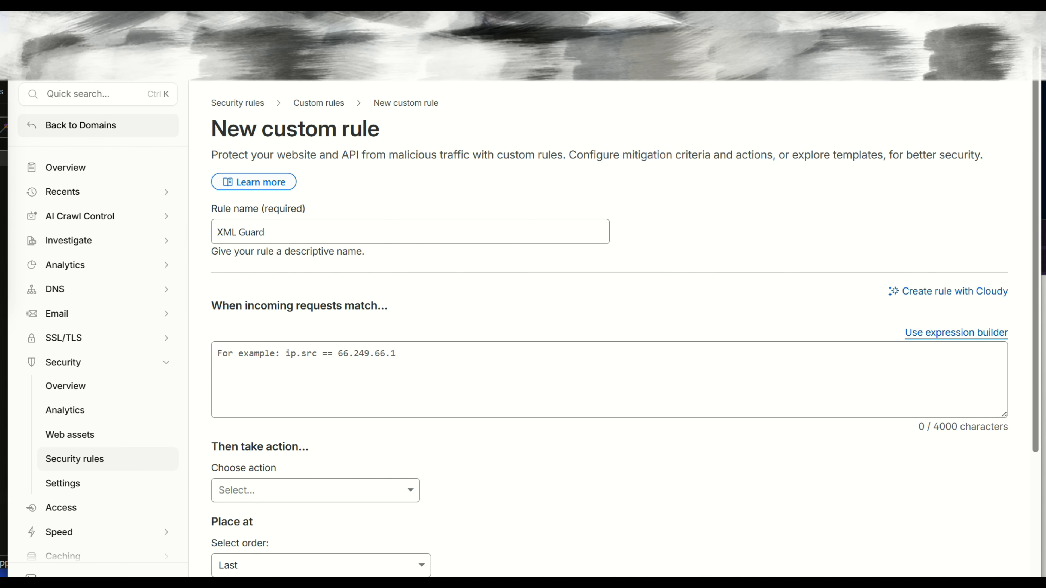
{"action": "key", "text": "alt+Tab"}
{"action": "type", "text": "(http.request.uri.path eq \"/xmlrpc.php\") and not (ip.src in {192.0.64.0/18} or lower(http.user_agent) contains \"jetpack\" or lower(http.user_agent) contains \"wordpress\" or lower(http.user_agent) contains \"akismet\")"}
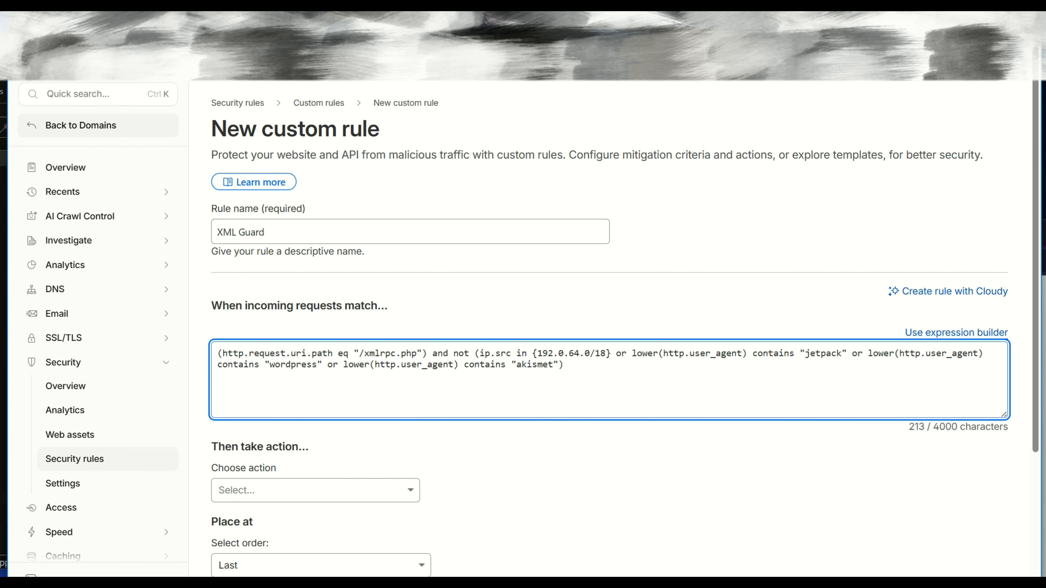
Examine the XML Guard expression's xmlrpc.php path condition and its exceptions for the IP range and user agents
{"action": "left_click_drag", "start_coordinate": [364, 353], "coordinate": [396, 354]}
{"action": "left_click_drag", "start_coordinate": [480, 354], "coordinate": [606, 354]}
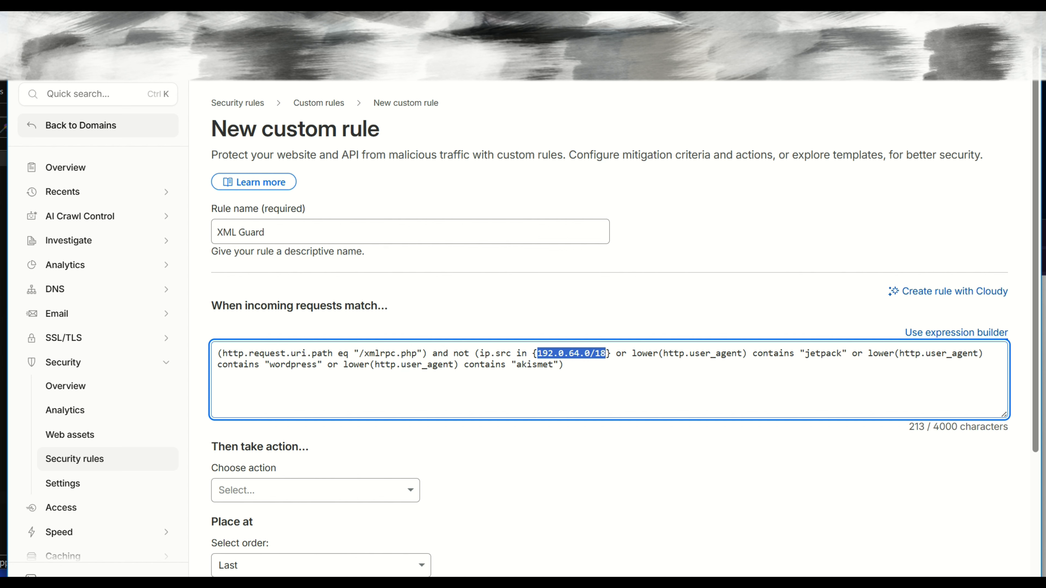
{"action": "left_click_drag", "start_coordinate": [690, 354], "coordinate": [831, 353]}
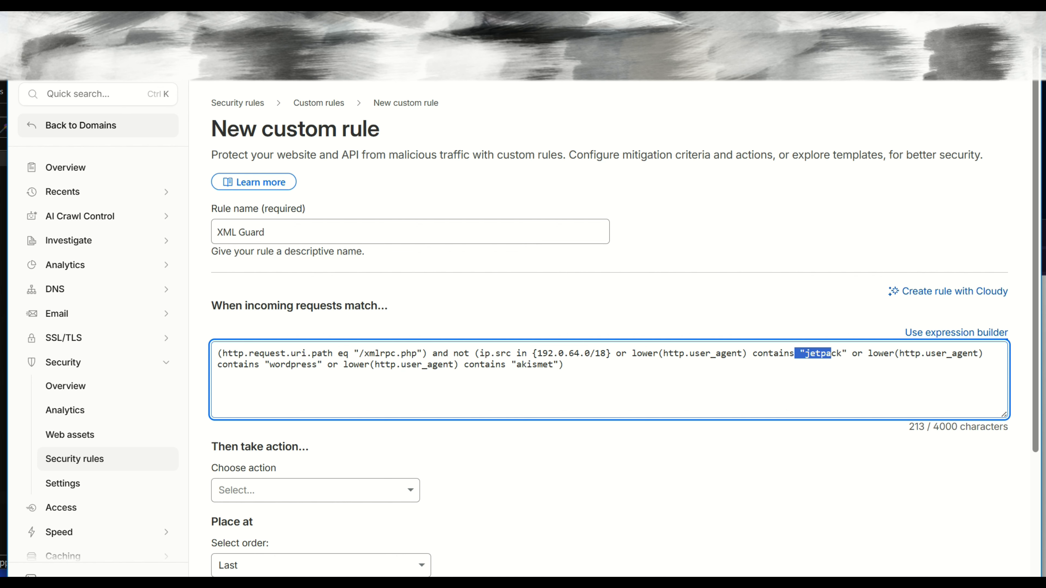
{"action": "left_click_drag", "start_coordinate": [432, 354], "coordinate": [222, 354]}
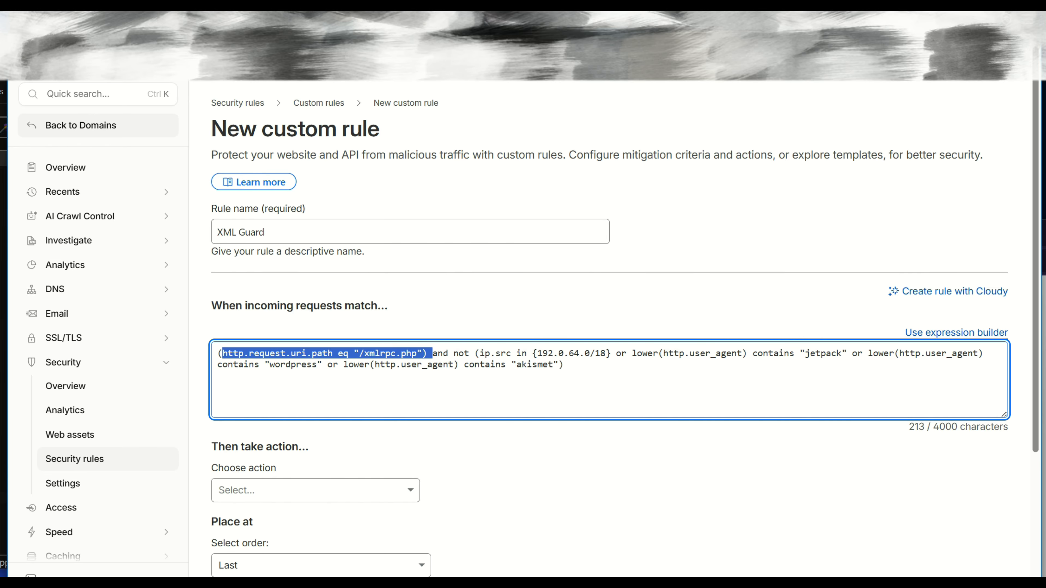
{"action": "left_click_drag", "start_coordinate": [454, 353], "coordinate": [480, 354]}
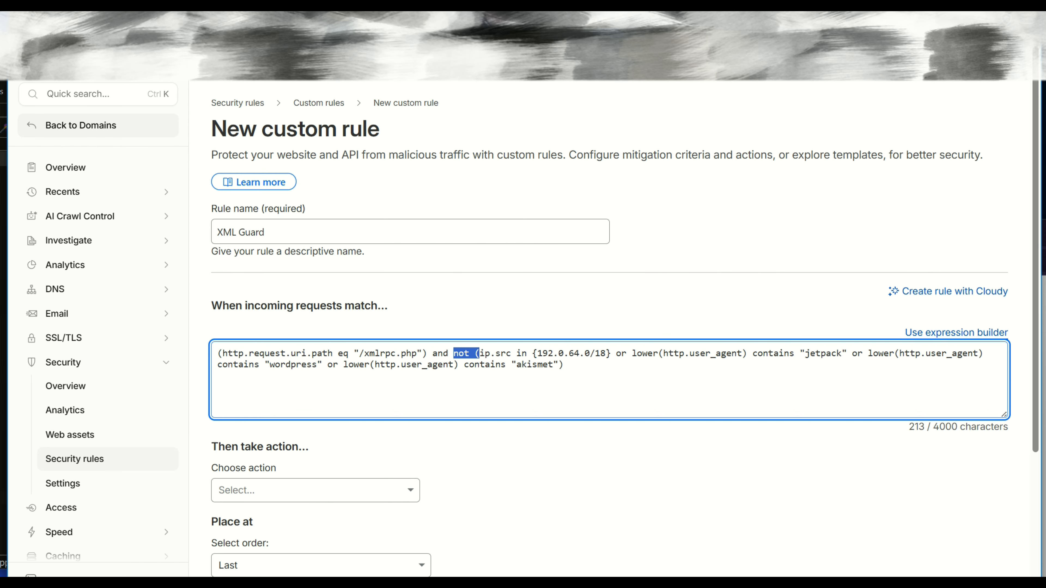
{"action": "double_click", "coordinate": [543, 365]}
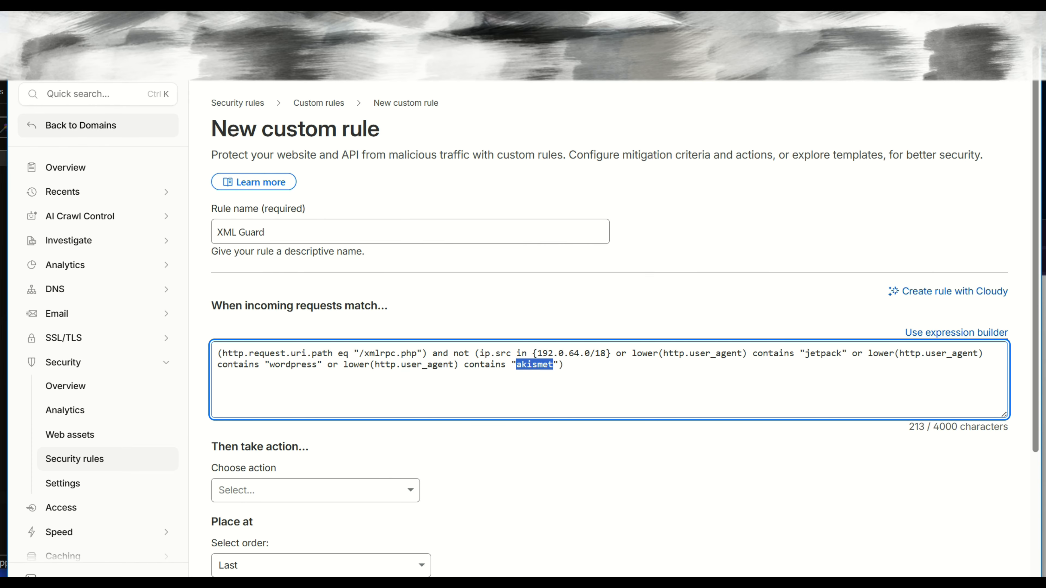
{"action": "double_click", "coordinate": [826, 354]}
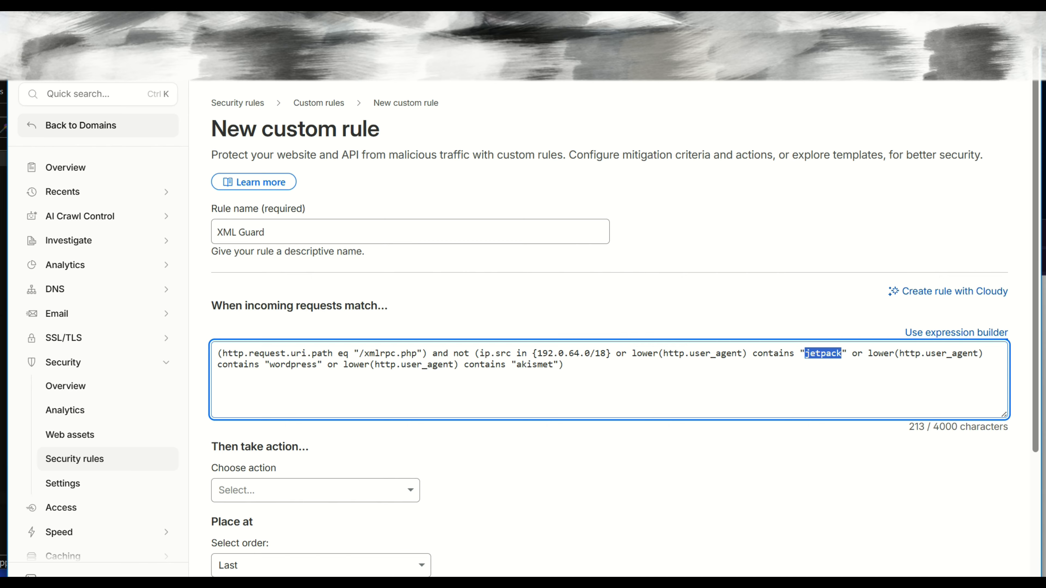
{"action": "left_click", "coordinate": [406, 353]}
{"action": "left_click_drag", "start_coordinate": [433, 353], "coordinate": [553, 364]}
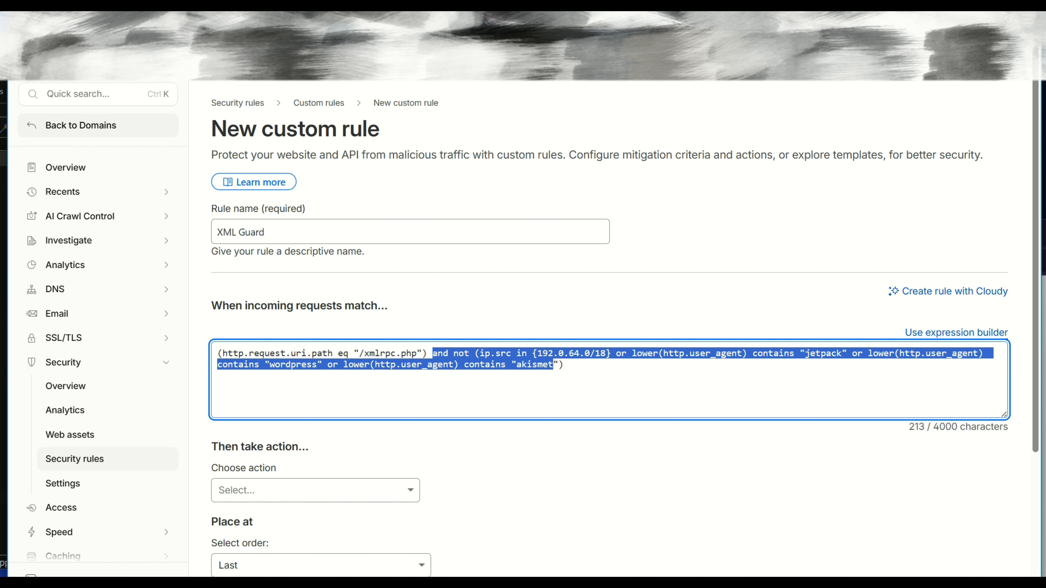
{"action": "left_click", "coordinate": [432, 353]}
{"action": "left_click_drag", "start_coordinate": [433, 353], "coordinate": [349, 353]}
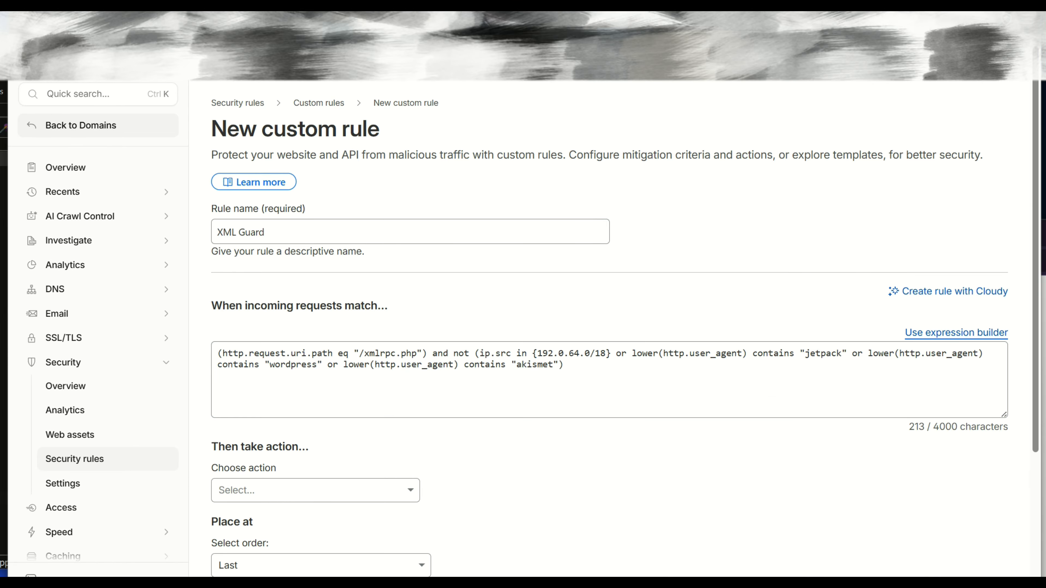
Set the XML Guard rule's action to Block
{"action": "left_click", "coordinate": [316, 491]}
{"action": "left_click", "coordinate": [315, 490]}
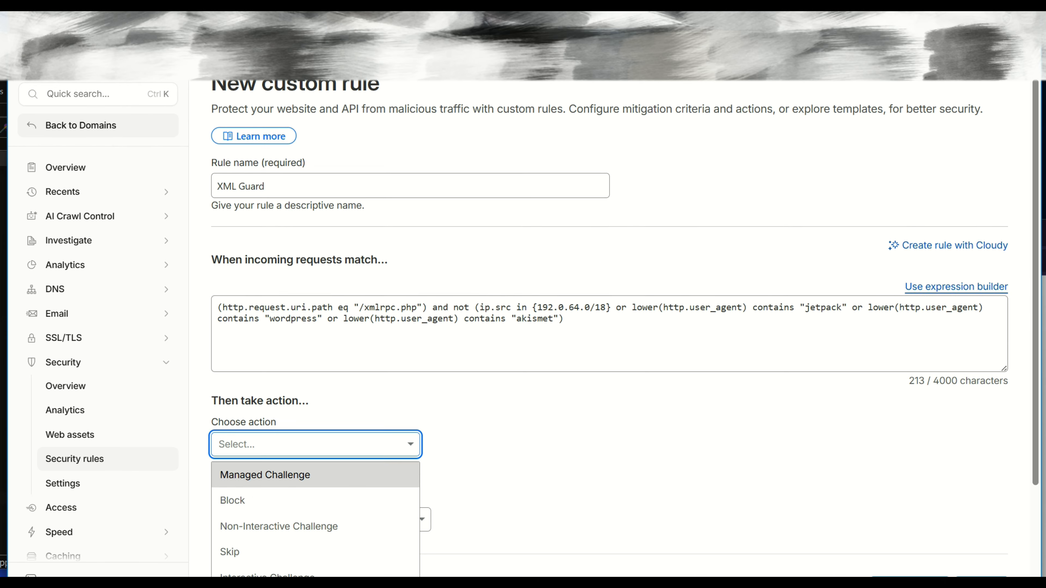
{"action": "left_click", "coordinate": [288, 500]}
{"action": "scroll", "coordinate": [288, 500], "scroll_direction": "down", "scroll_amount": 4}
{"action": "left_click", "coordinate": [321, 406]}
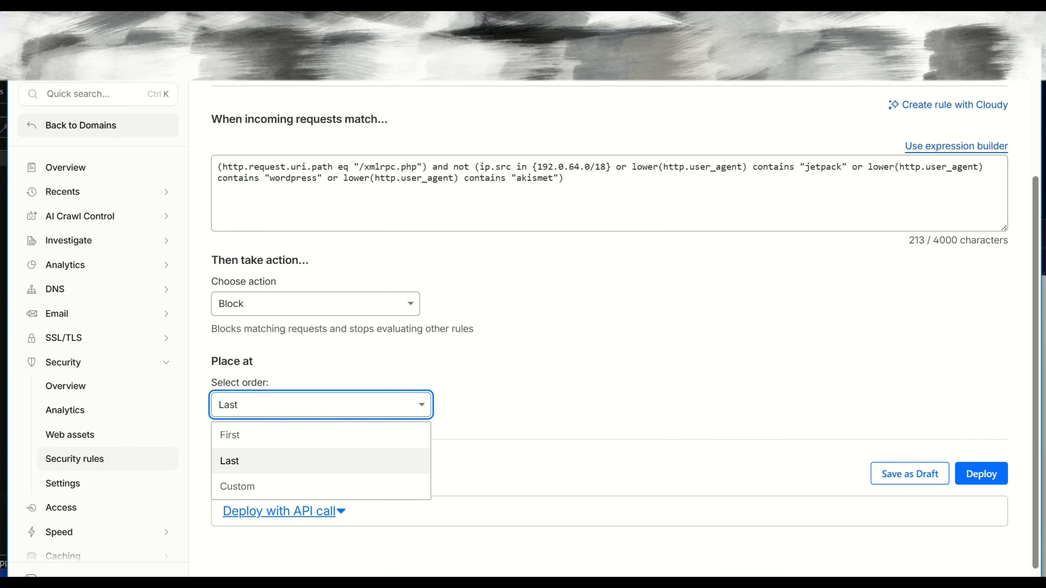
{"action": "left_click", "coordinate": [288, 461]}
{"action": "left_click", "coordinate": [288, 405]}
{"action": "left_click", "coordinate": [288, 487]}
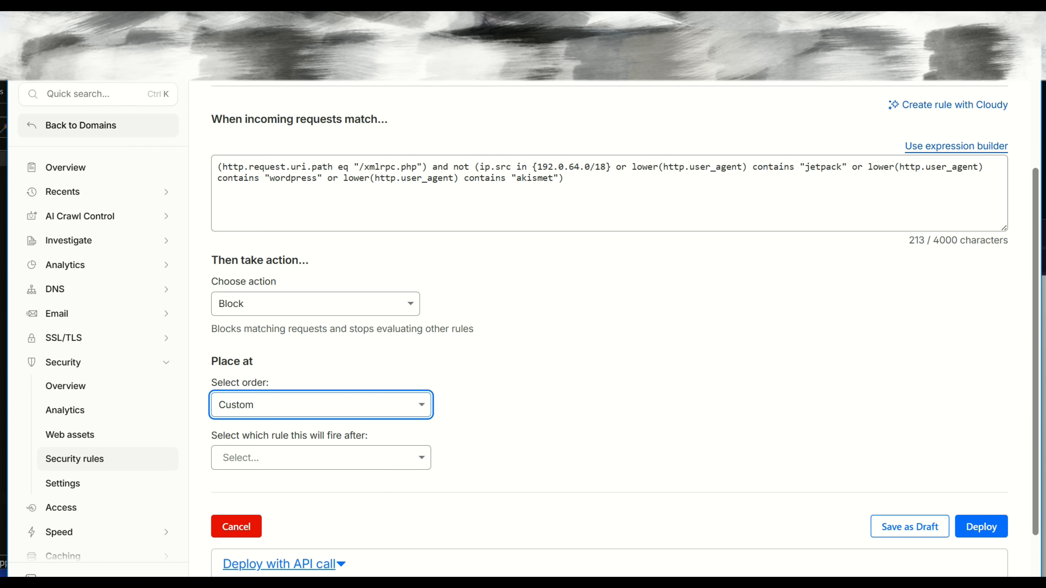
{"action": "left_click", "coordinate": [288, 458]}
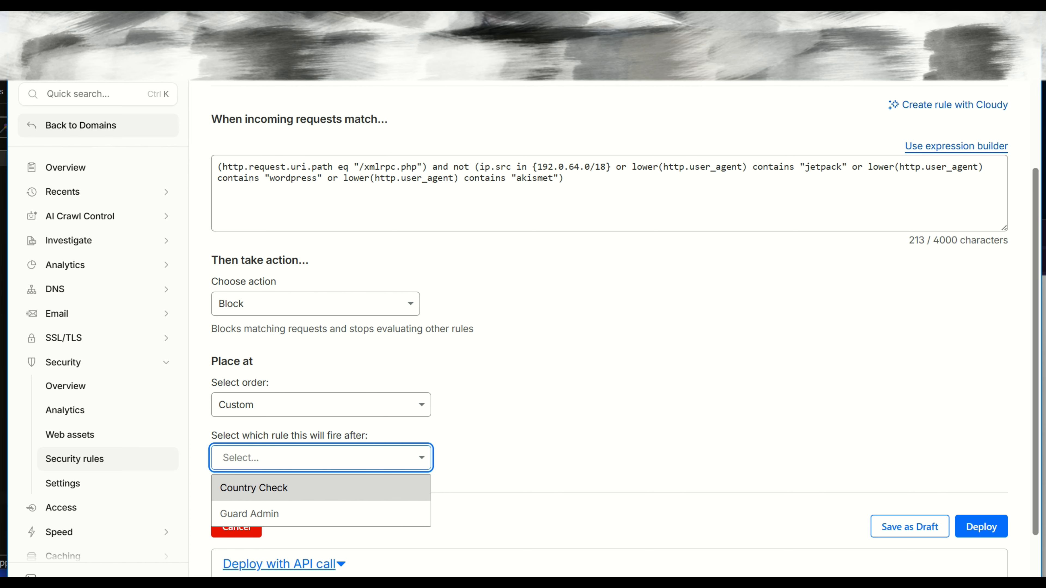
{"action": "key", "text": "Down"}
{"action": "left_click", "coordinate": [494, 445]}
Place the XML Guard rule last in the order and deploy it
{"action": "left_click", "coordinate": [321, 405]}
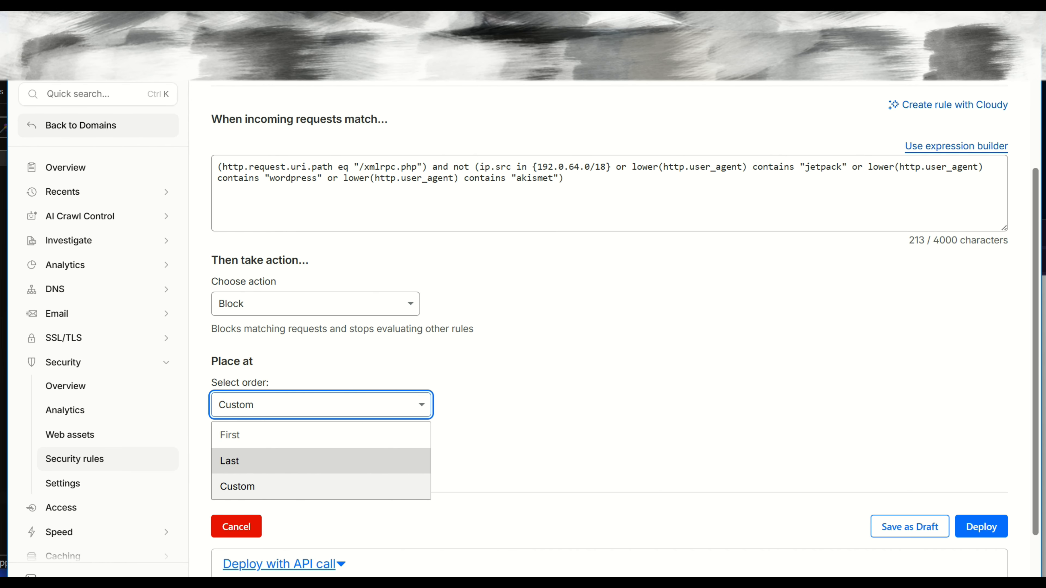
{"action": "key", "text": "Return"}
{"action": "left_click", "coordinate": [982, 474]}
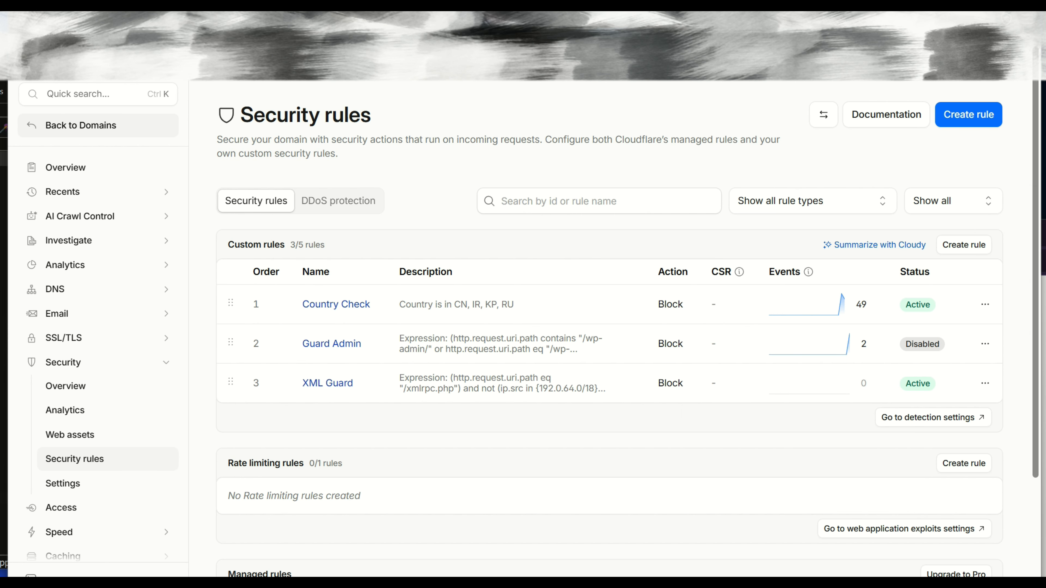
{"action": "key", "text": "alt+Tab"}
{"action": "key", "text": "Up"}
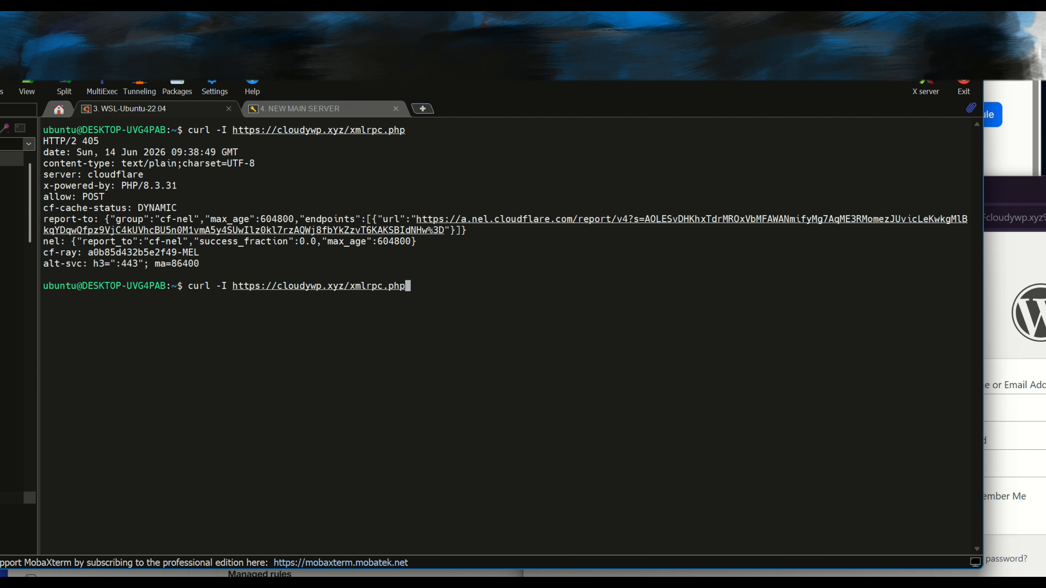
{"action": "key", "text": "Return"}
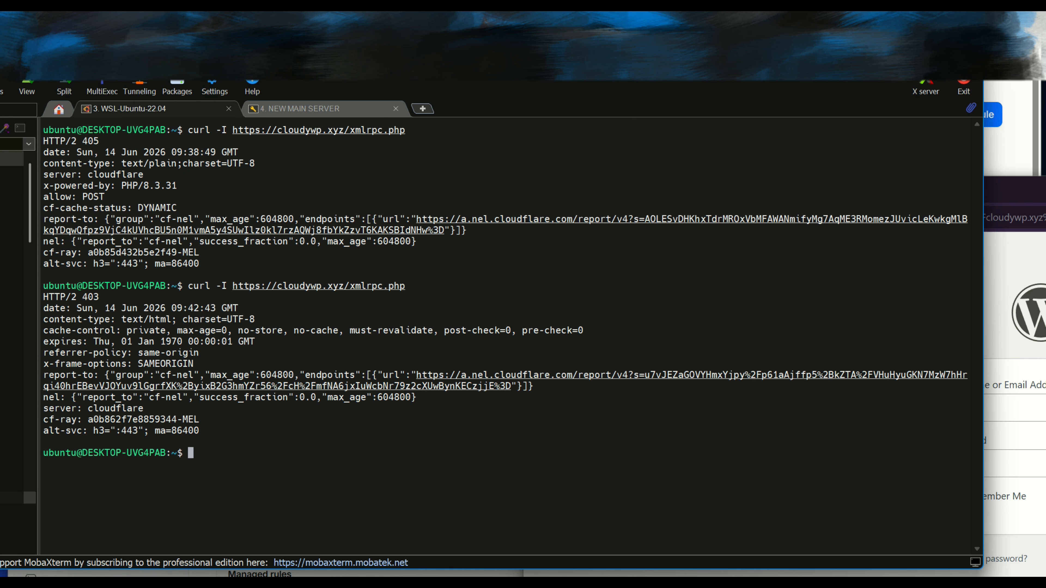
{"action": "left_click_drag", "start_coordinate": [43, 142], "coordinate": [99, 142]}
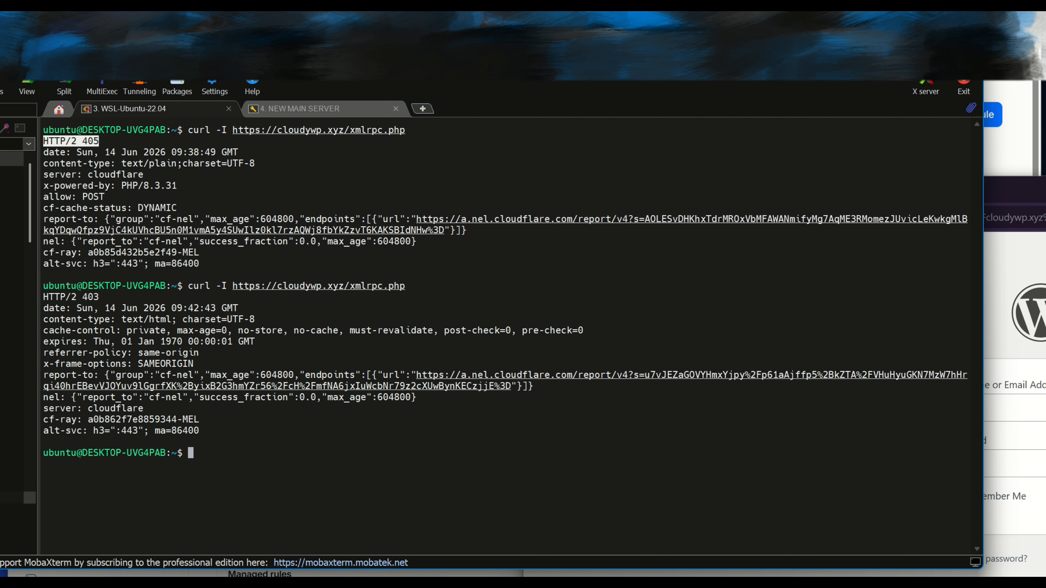
{"action": "left_click_drag", "start_coordinate": [48, 297], "coordinate": [103, 297]}
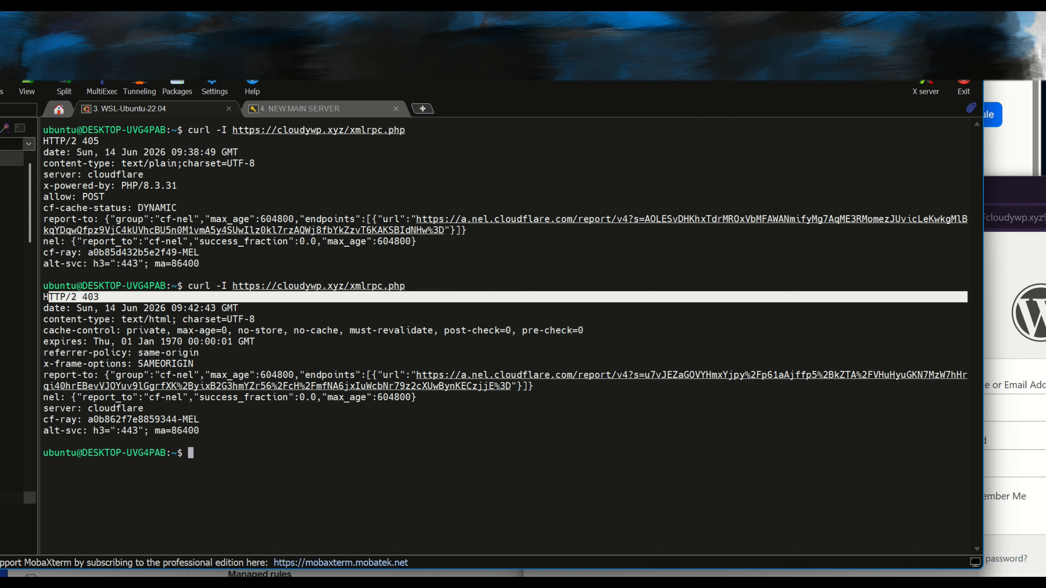
{"action": "left_click", "coordinate": [103, 297]}
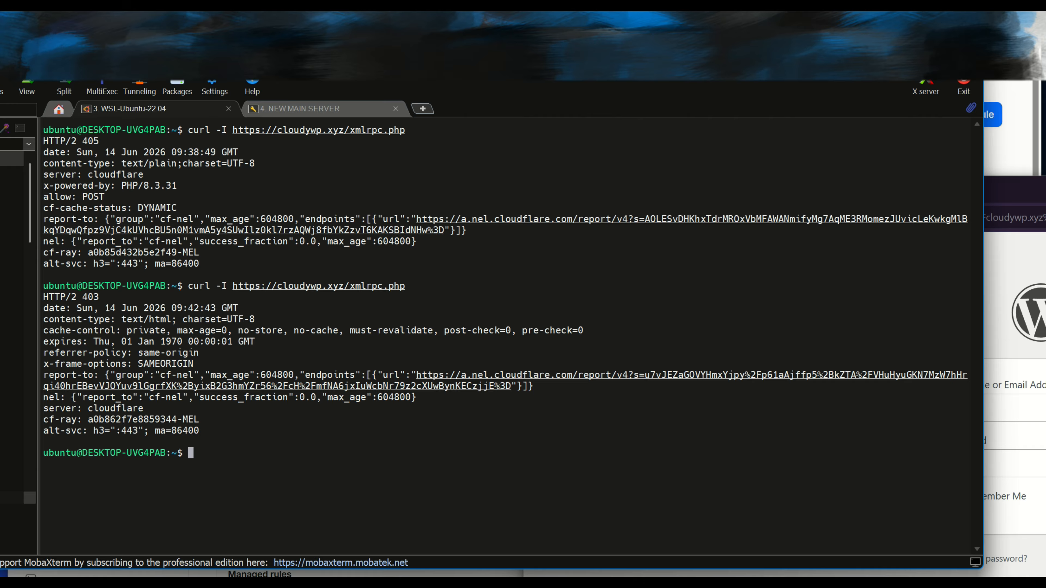
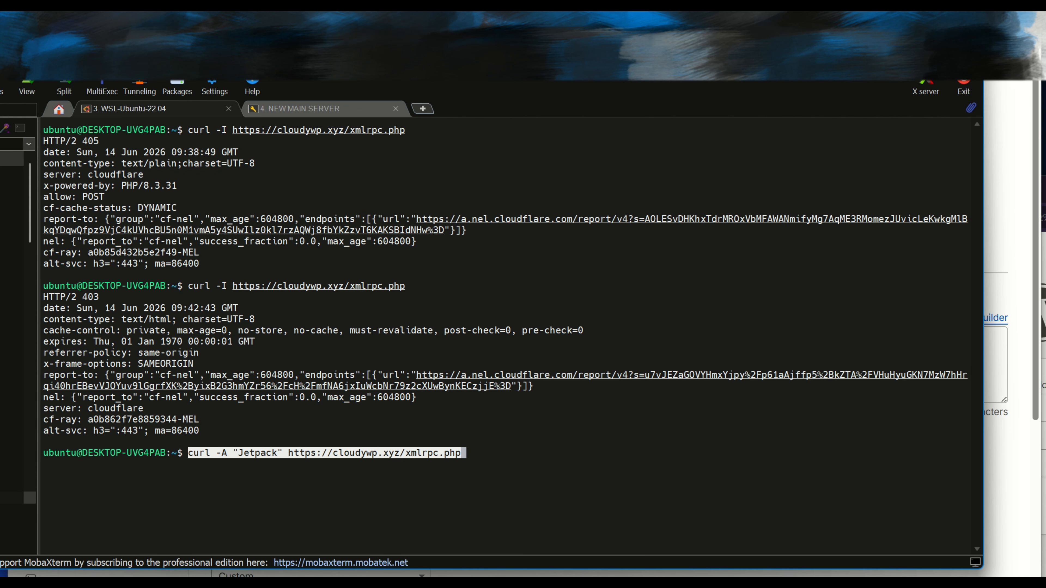
{"action": "key", "text": "Return"}
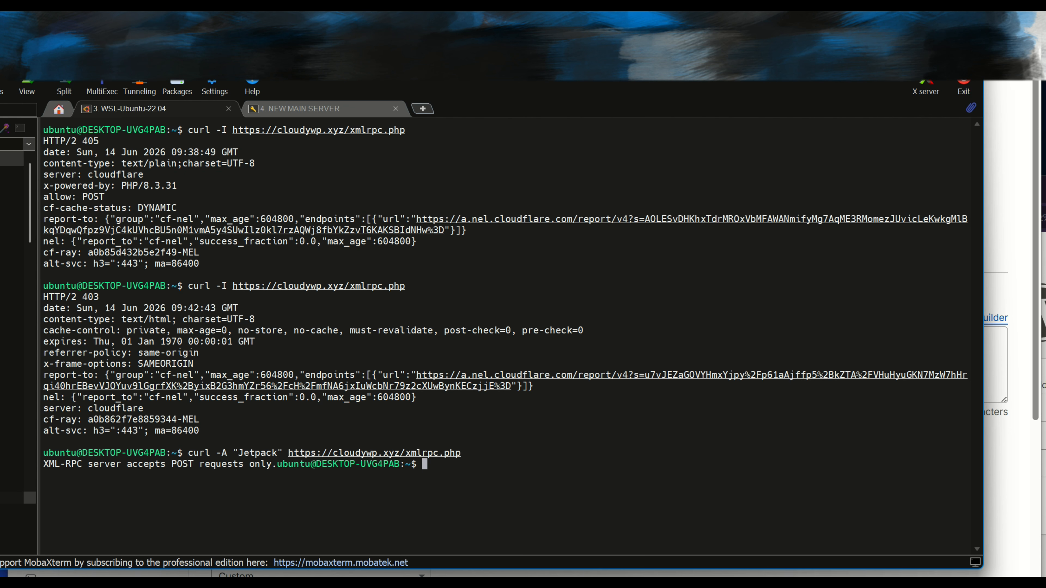
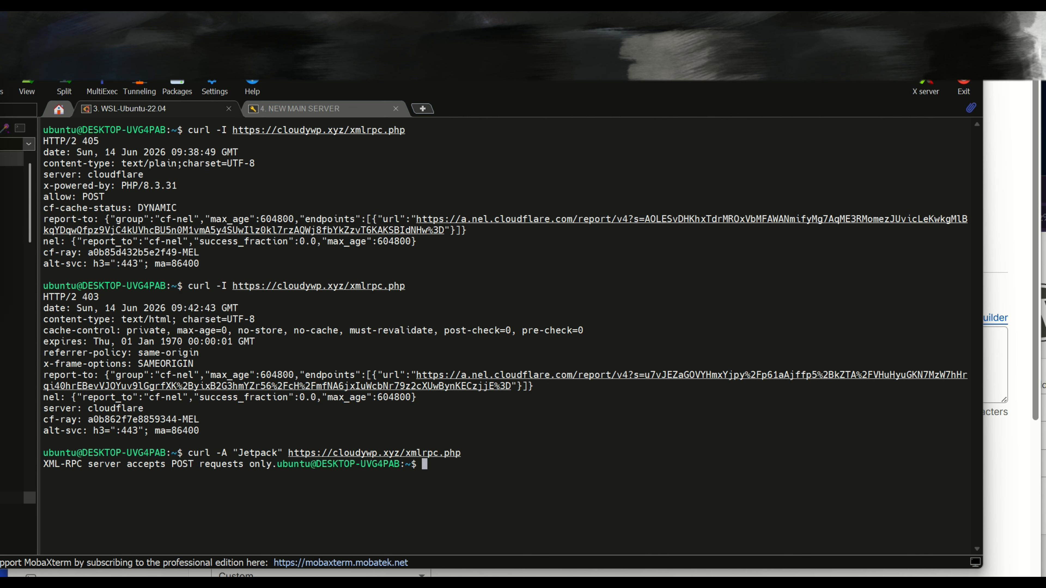
{"action": "type", "text": "curl -I -A \"Jetpack\" https://cloudywp.xyz/xmlrpc.php"}
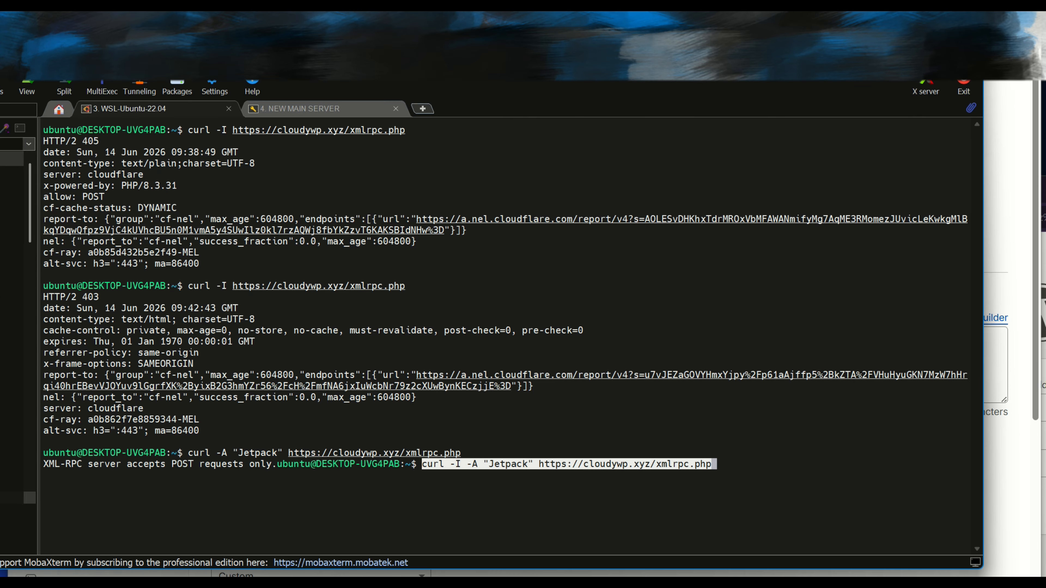
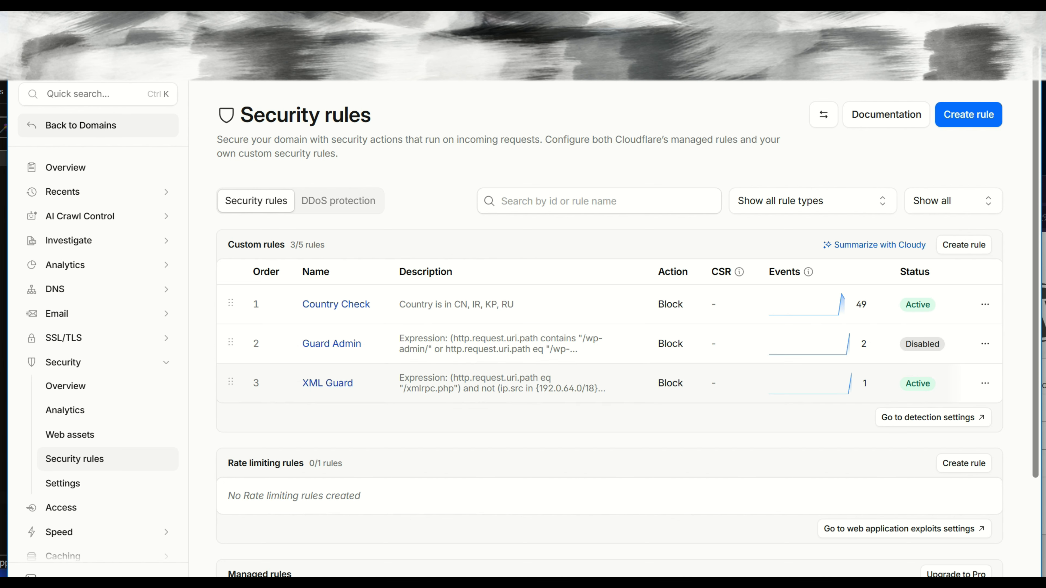
Check the custom and rate limiting rule allowances in Cloudflare, and create a rate limiting rule named Rate limit rule
{"action": "scroll", "coordinate": [610, 330], "scroll_direction": "down", "scroll_amount": 3}
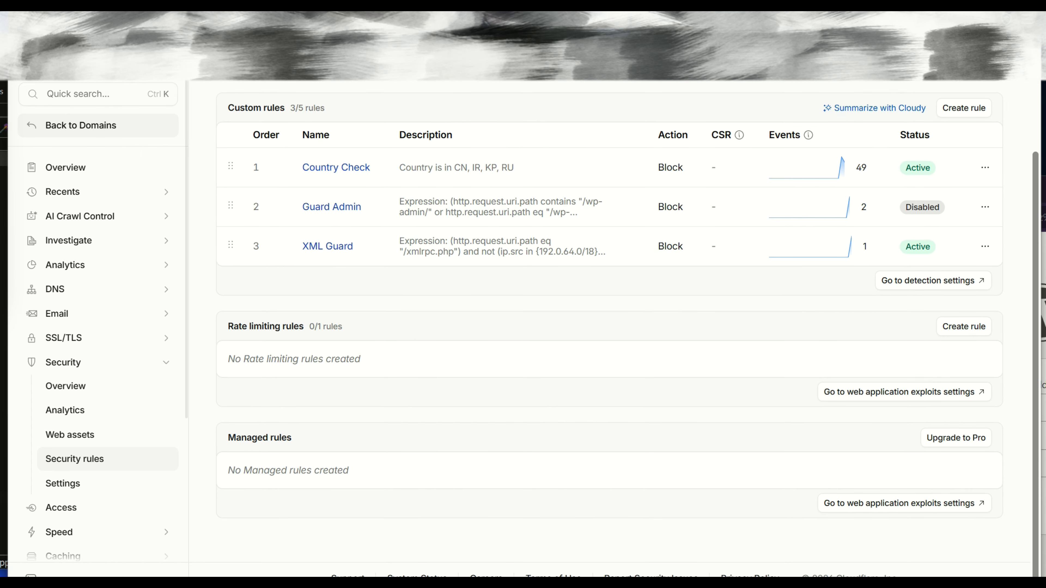
{"action": "left_click_drag", "start_coordinate": [290, 108], "coordinate": [313, 108]}
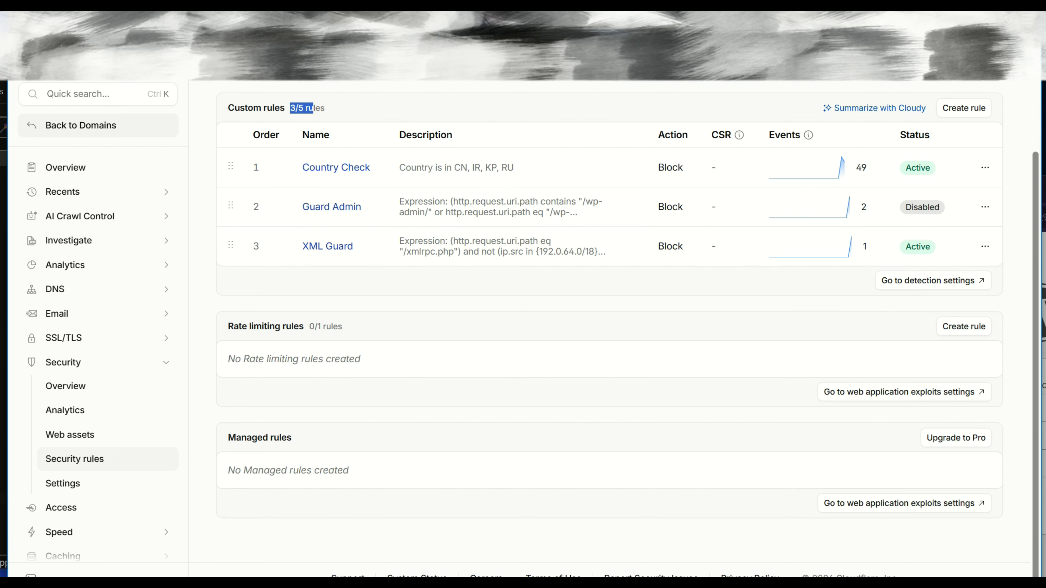
{"action": "left_click_drag", "start_coordinate": [309, 326], "coordinate": [321, 326]}
{"action": "left_click", "coordinate": [321, 327]}
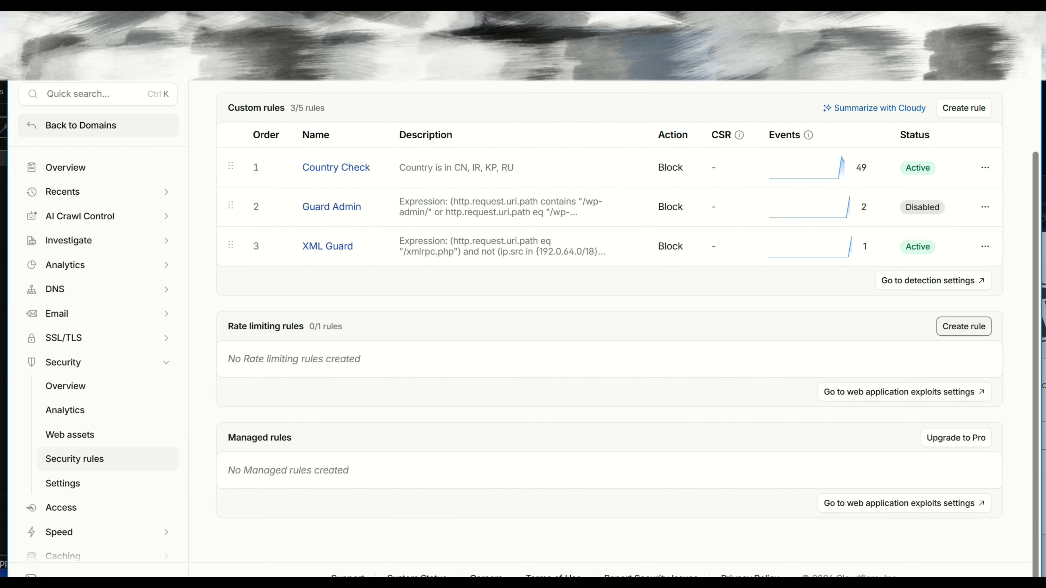
{"action": "left_click", "coordinate": [964, 327]}
{"action": "left_click", "coordinate": [329, 232]}
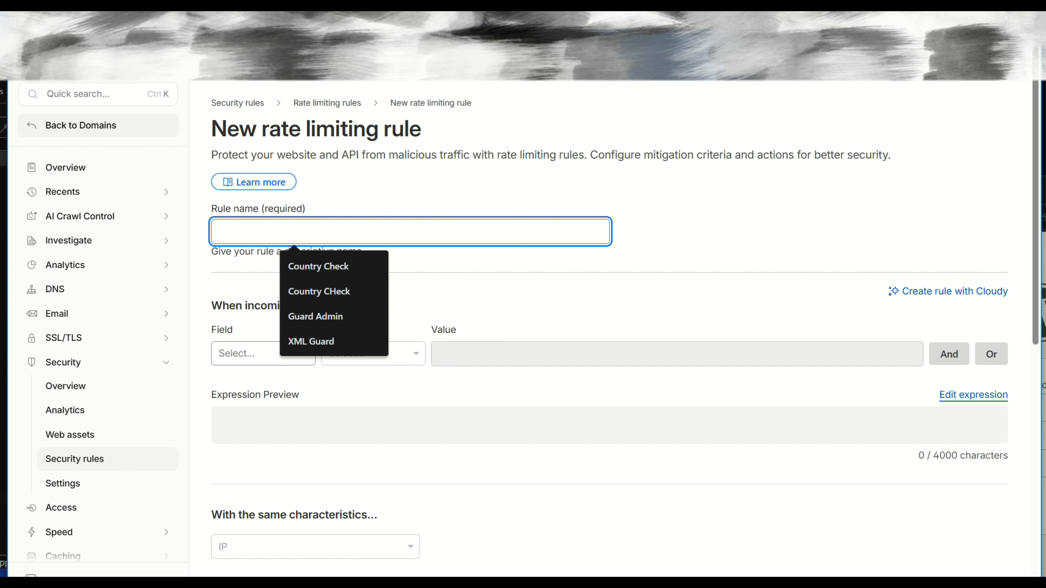
{"action": "type", "text": "Rate limit rule"}
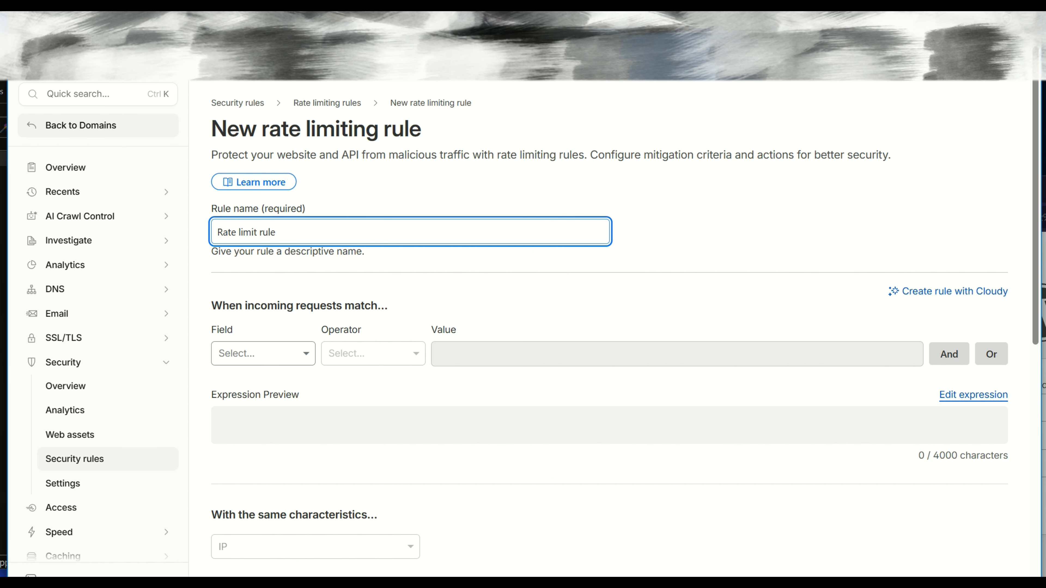
Set the rate limiting expression to (http.request.uri.path eq "/wp-login.php") or (http.request.uri.path eq "/xmlrpc.php") or (http.request.uri.path contains "/wp-admin/admin-ajax.php")
{"action": "scroll", "coordinate": [609, 329], "scroll_direction": "down", "scroll_amount": 2}
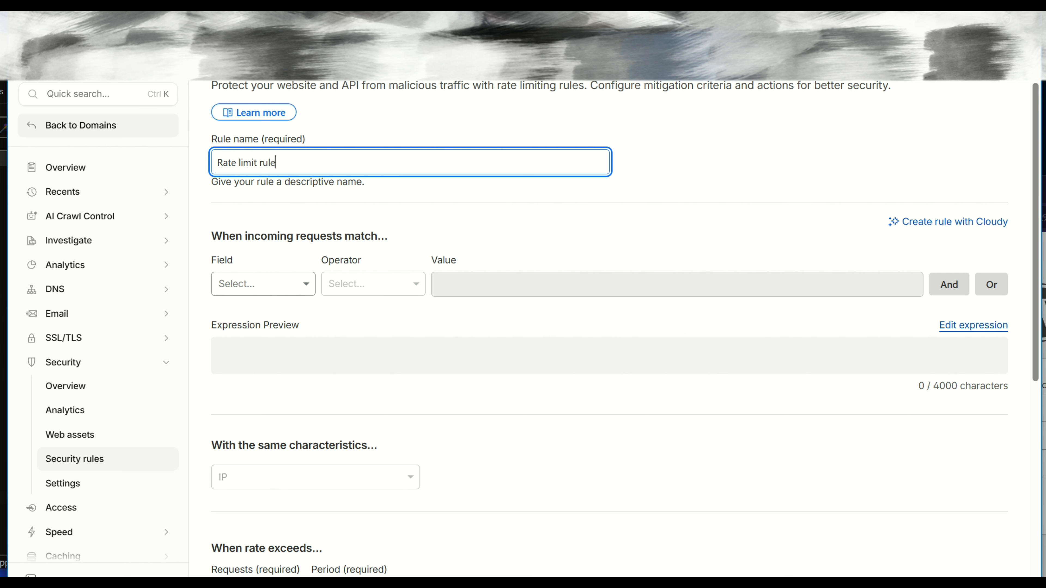
{"action": "left_click", "coordinate": [974, 325]}
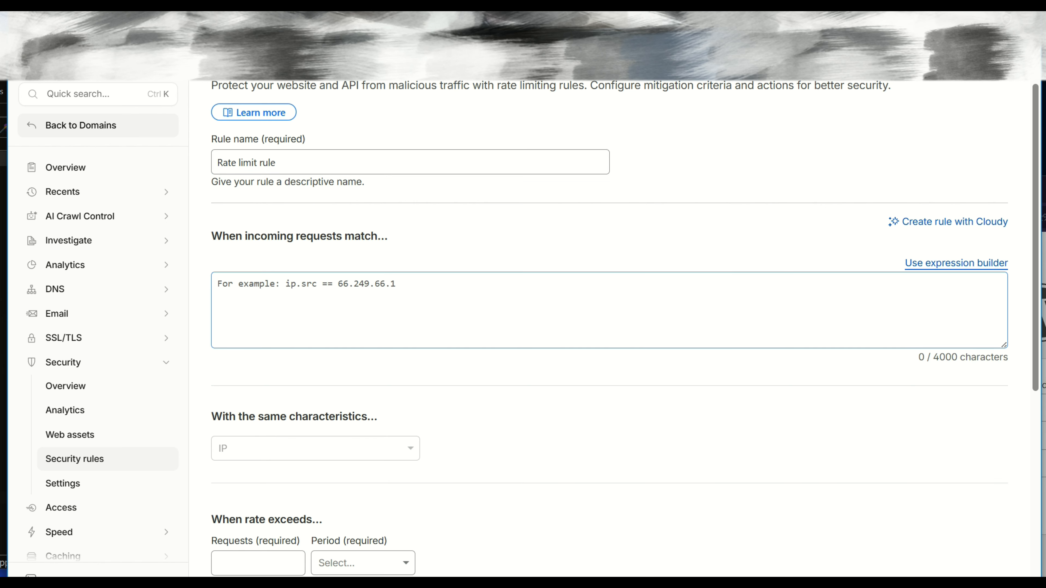
{"action": "left_click", "coordinate": [609, 310]}
{"action": "type", "text": "(http.request.uri.path eq \"/wp-login.php\") or (http.request.uri.path eq \"/xmlrpc.php\") or (http.request.uri.path contains \"/wp-admin/admin-ajax.php\")"}
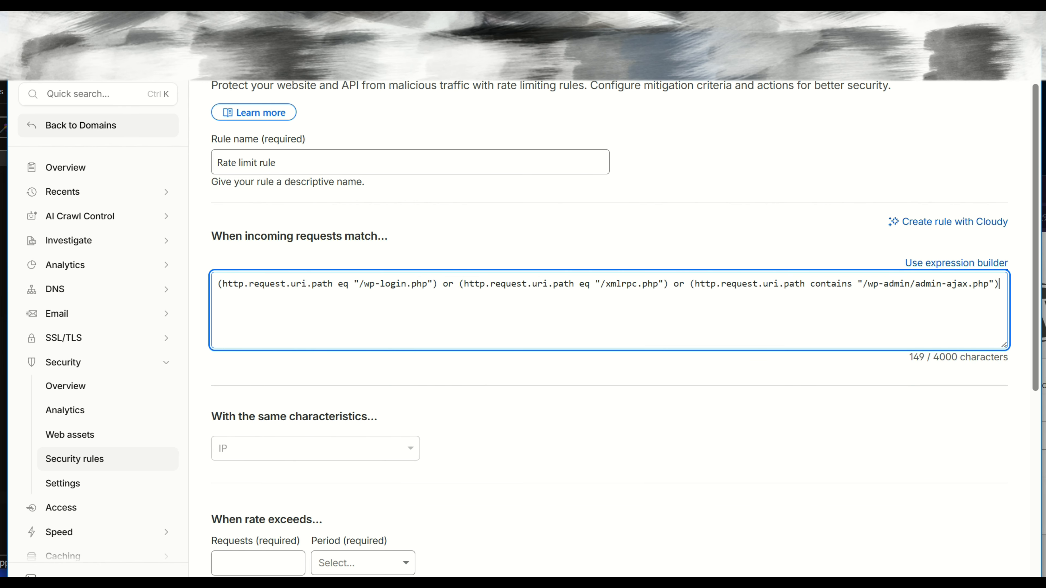
Examine the login, xmlrpc.php and admin-ajax.php path conditions in the rate limiting expression
{"action": "left_click_drag", "start_coordinate": [223, 284], "coordinate": [428, 284]}
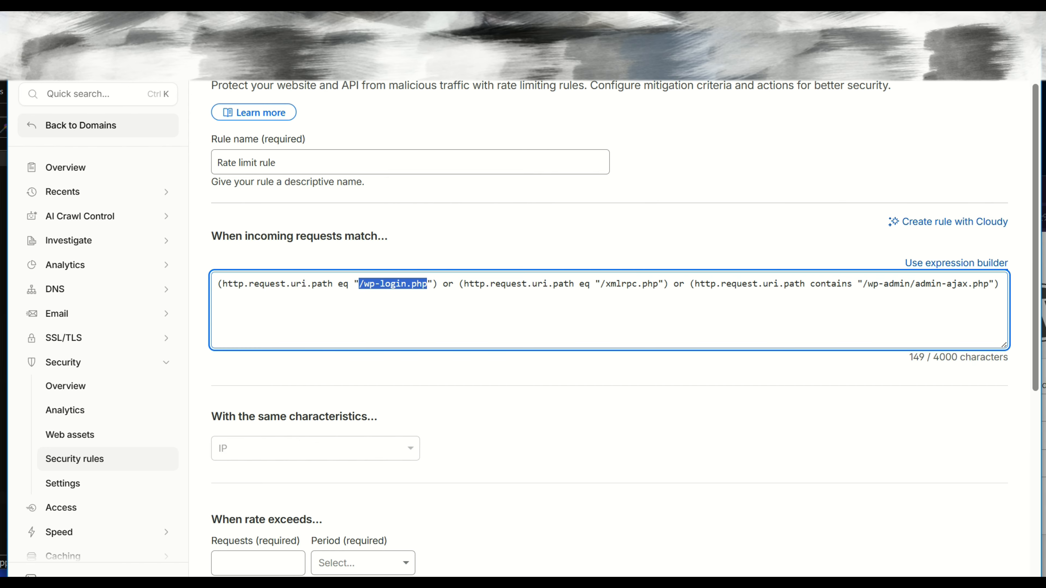
{"action": "left_click_drag", "start_coordinate": [601, 284], "coordinate": [658, 284]}
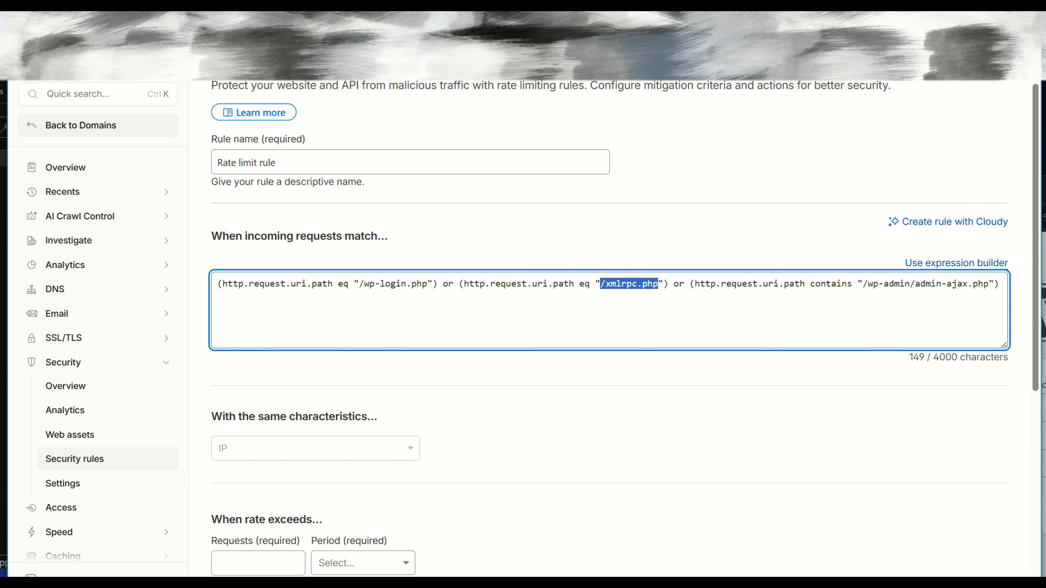
{"action": "left_click_drag", "start_coordinate": [863, 284], "coordinate": [915, 284]}
{"action": "left_click_drag", "start_coordinate": [989, 284], "coordinate": [904, 284]}
{"action": "left_click", "coordinate": [759, 284]}
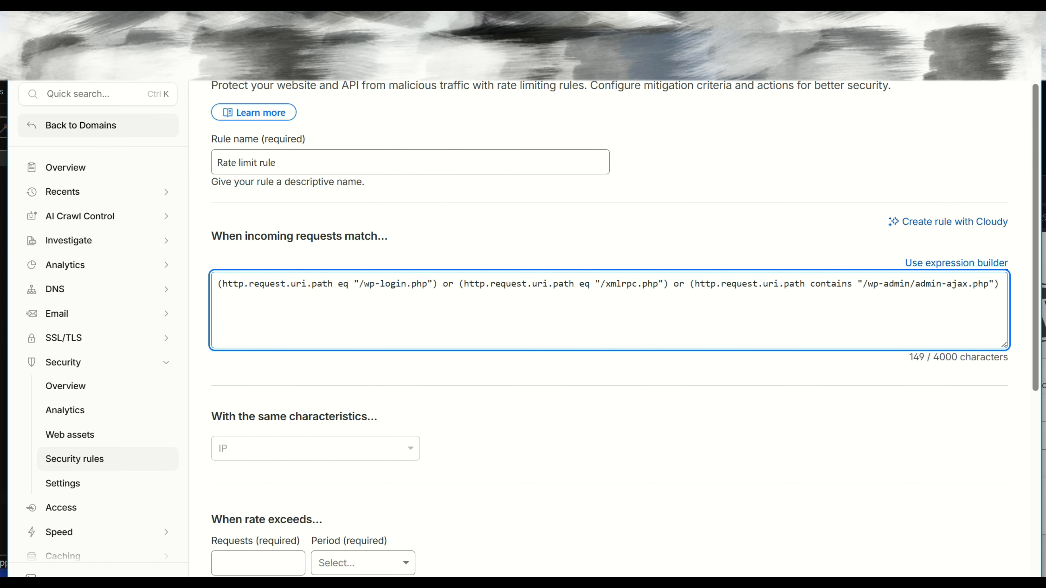
{"action": "left_click", "coordinate": [957, 264]}
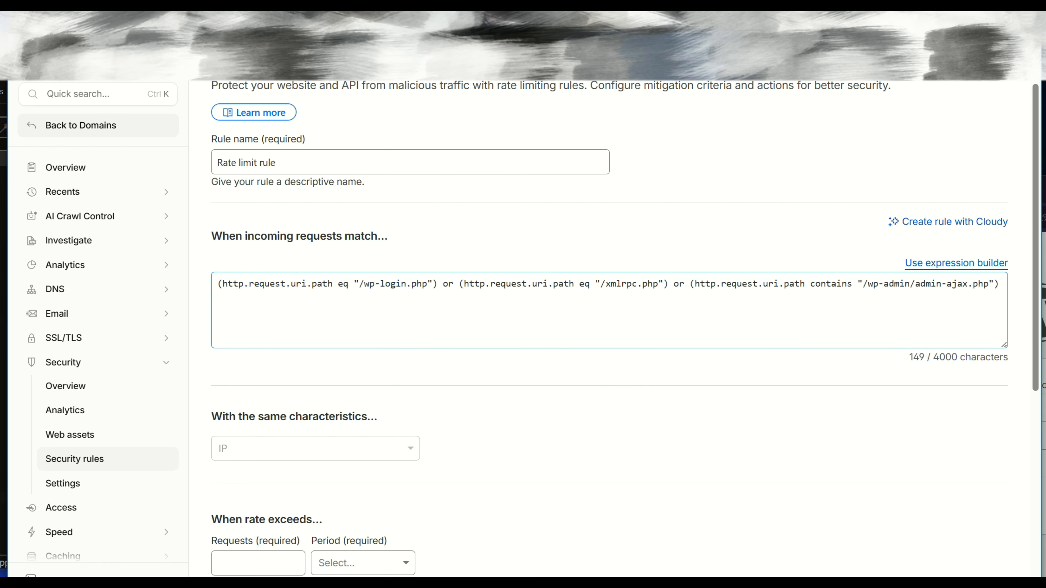
Set the rate limit threshold to 5 requests within a period of 10 seconds
{"action": "scroll", "coordinate": [618, 329], "scroll_direction": "down", "scroll_amount": 3}
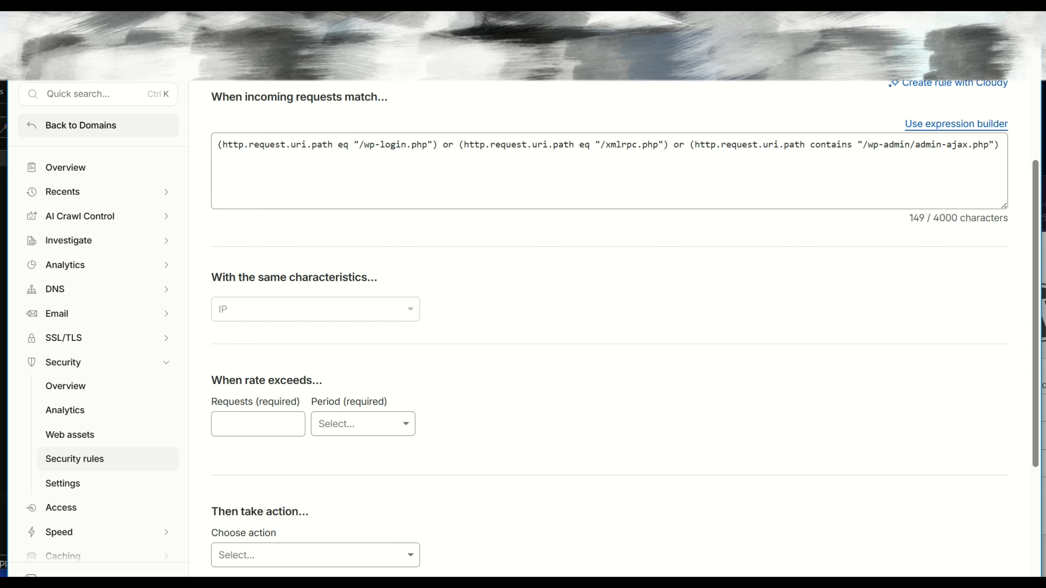
{"action": "scroll", "coordinate": [609, 330], "scroll_direction": "down", "scroll_amount": 1}
{"action": "left_click", "coordinate": [256, 355]}
{"action": "type", "text": "1"}
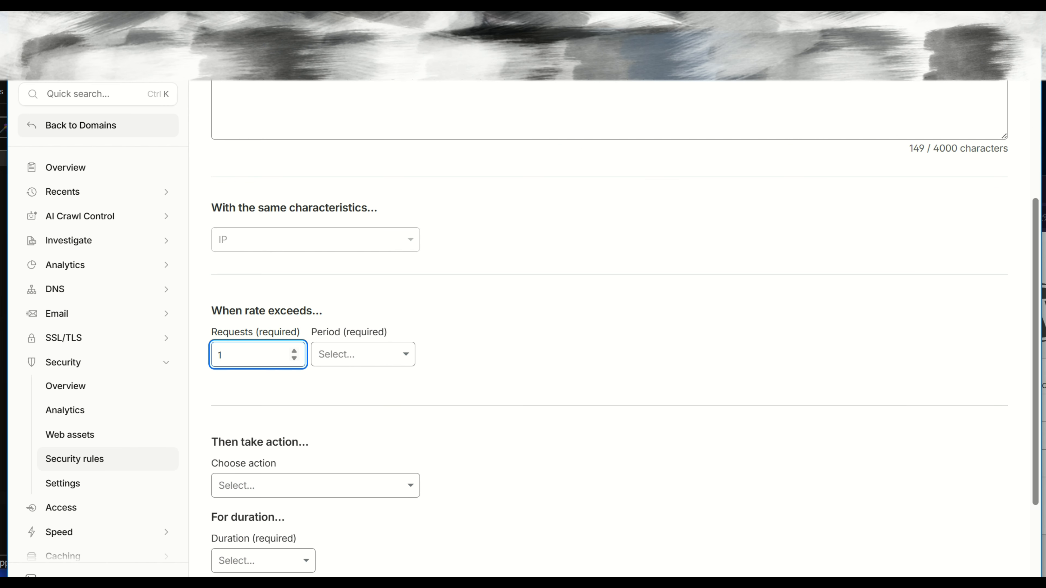
{"action": "key", "text": "alt+Tab"}
{"action": "double_click", "coordinate": [239, 355]}
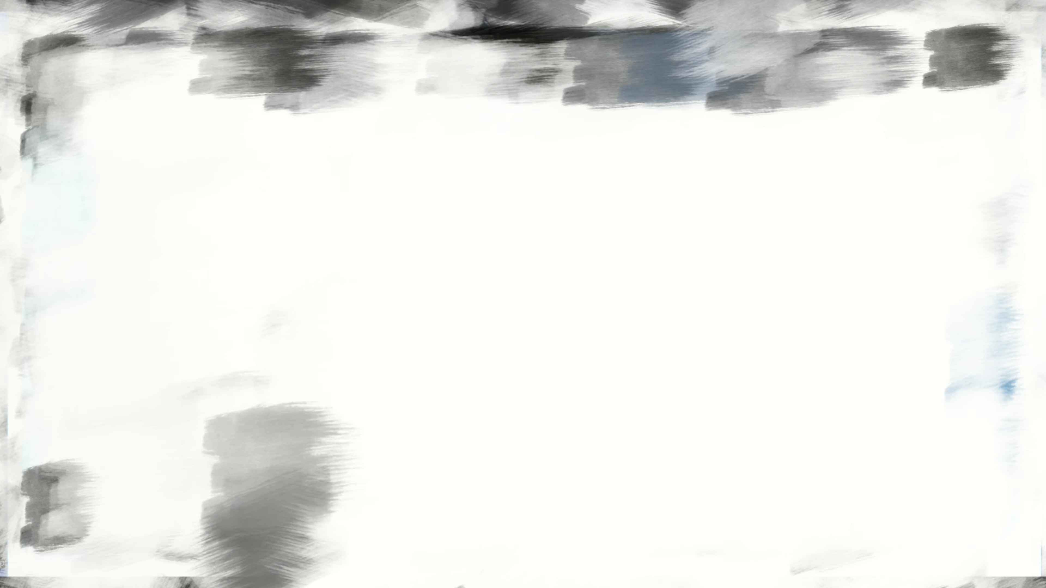
{"action": "type", "text": "5"}
{"action": "left_click", "coordinate": [363, 354]}
{"action": "left_click", "coordinate": [362, 381]}
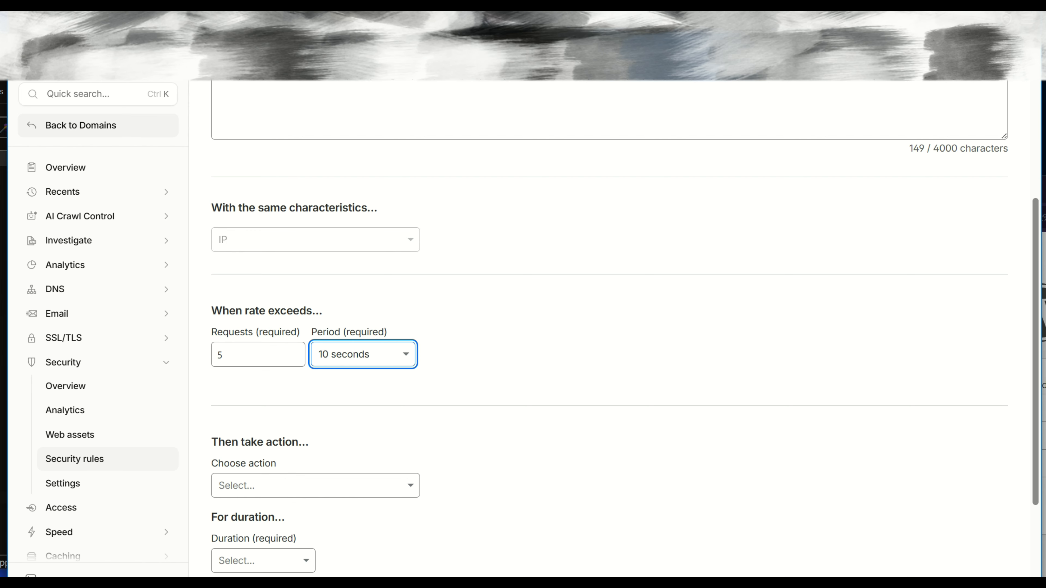
Set the rate limiting rule's action to Block for a duration of 10 seconds
{"action": "scroll", "coordinate": [363, 381], "scroll_direction": "down", "scroll_amount": 4}
{"action": "left_click", "coordinate": [316, 346]}
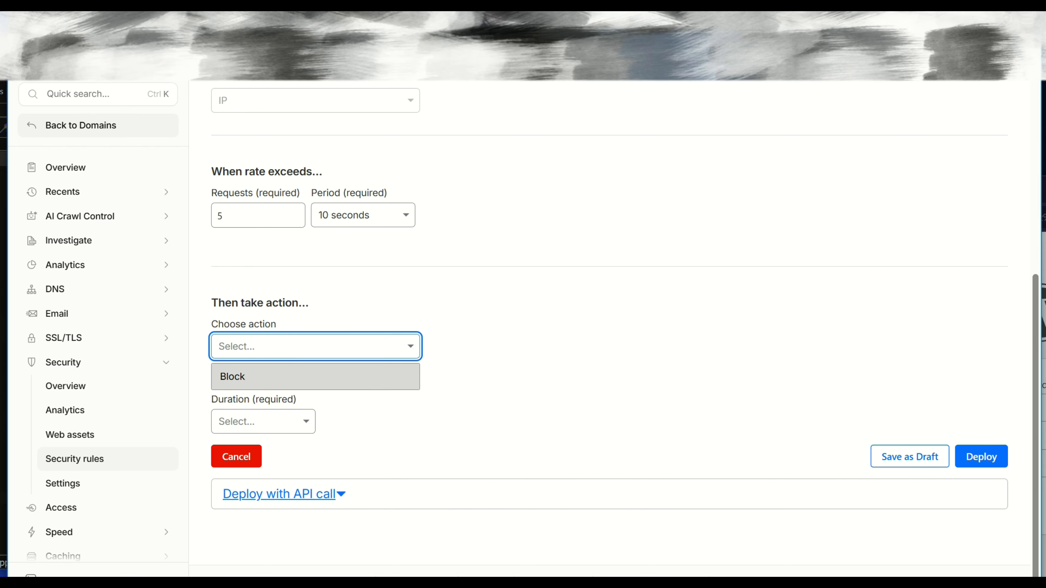
{"action": "left_click", "coordinate": [315, 377]}
{"action": "scroll", "coordinate": [315, 377], "scroll_direction": "down", "scroll_amount": 2}
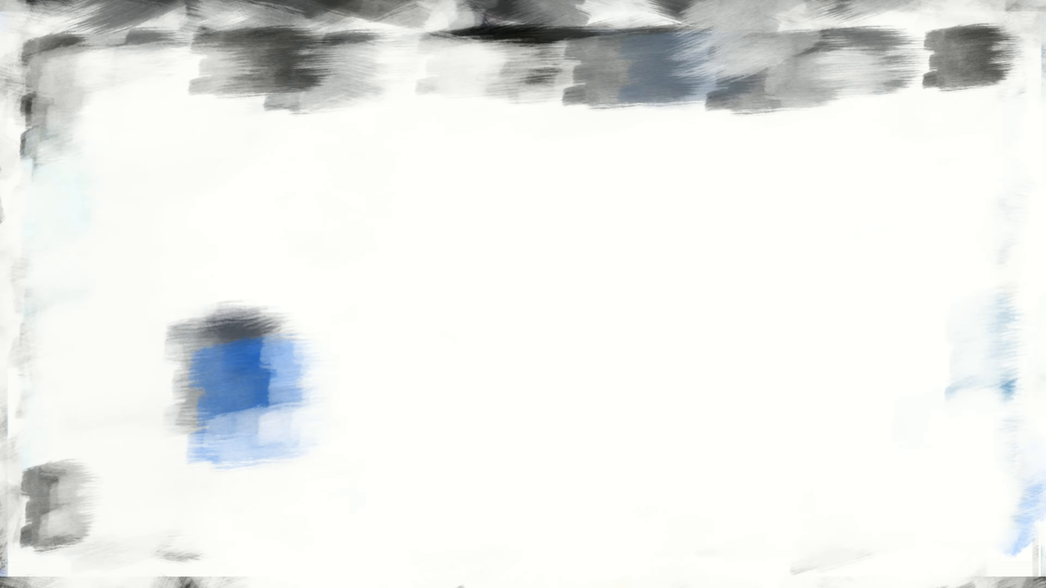
{"action": "left_click", "coordinate": [263, 418]}
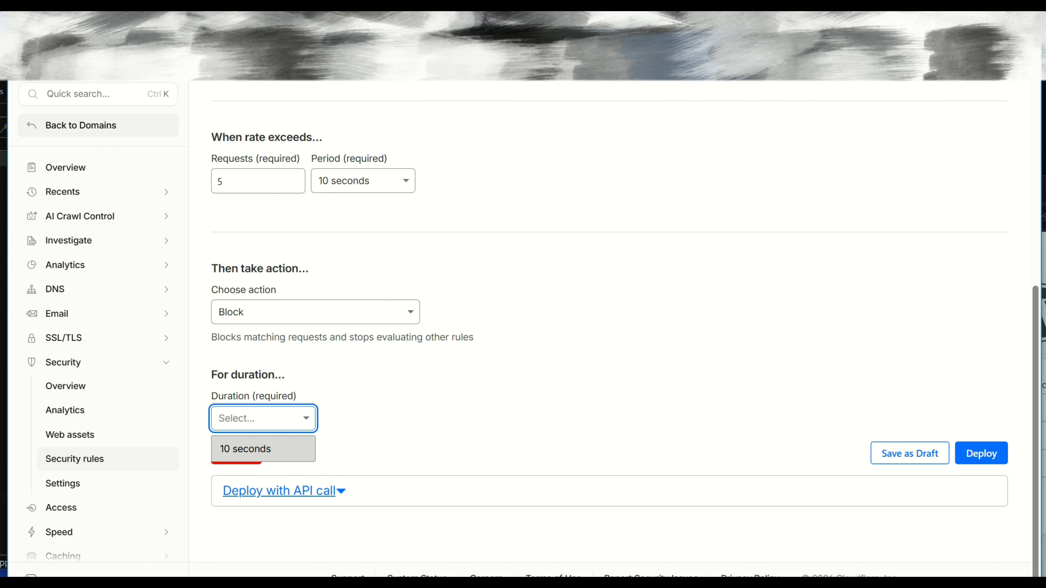
{"action": "left_click", "coordinate": [263, 450]}
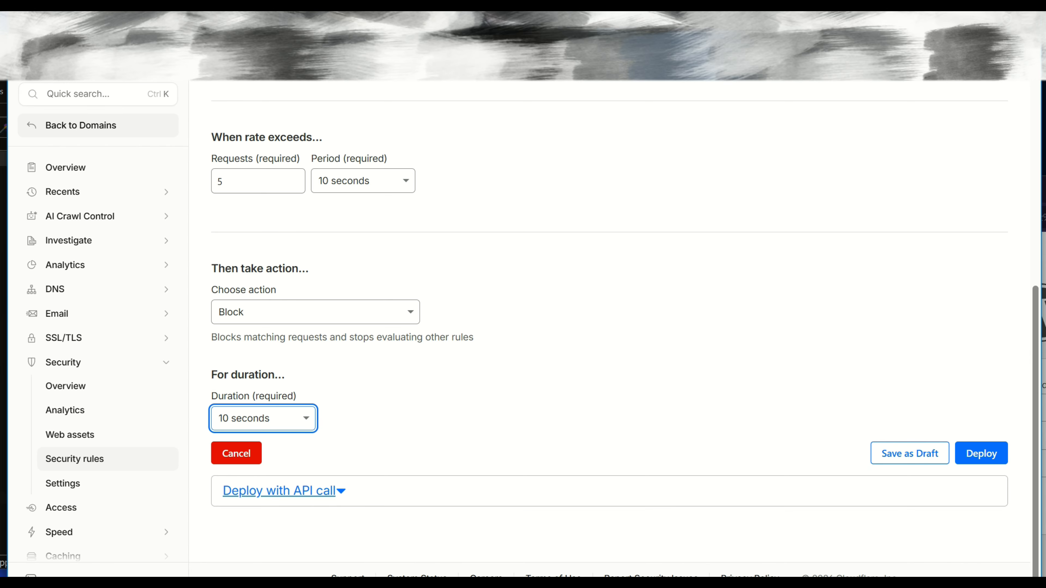
Choose 10 seconds as the block duration, review the rate limiting rule's settings and deploy the rule
{"action": "left_click", "coordinate": [263, 418]}
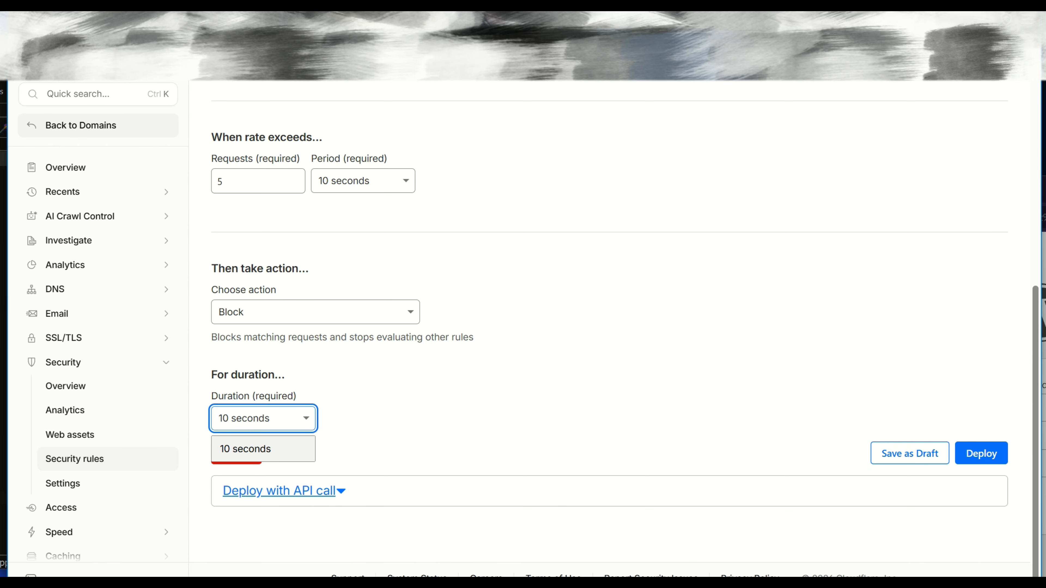
{"action": "left_click", "coordinate": [264, 450]}
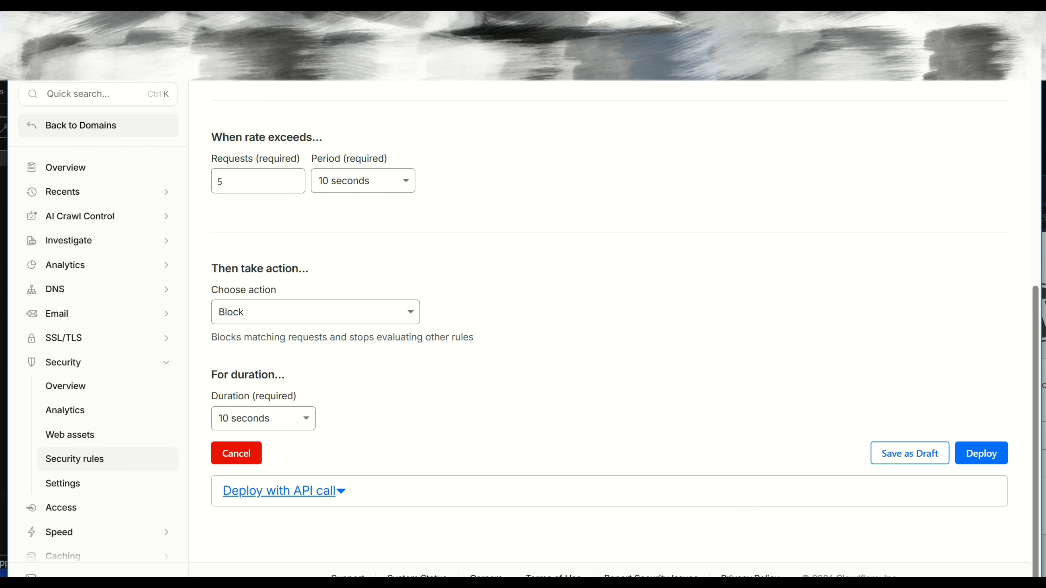
{"action": "scroll", "coordinate": [625, 312], "scroll_direction": "up", "scroll_amount": 5}
{"action": "scroll", "coordinate": [625, 312], "scroll_direction": "down", "scroll_amount": 3}
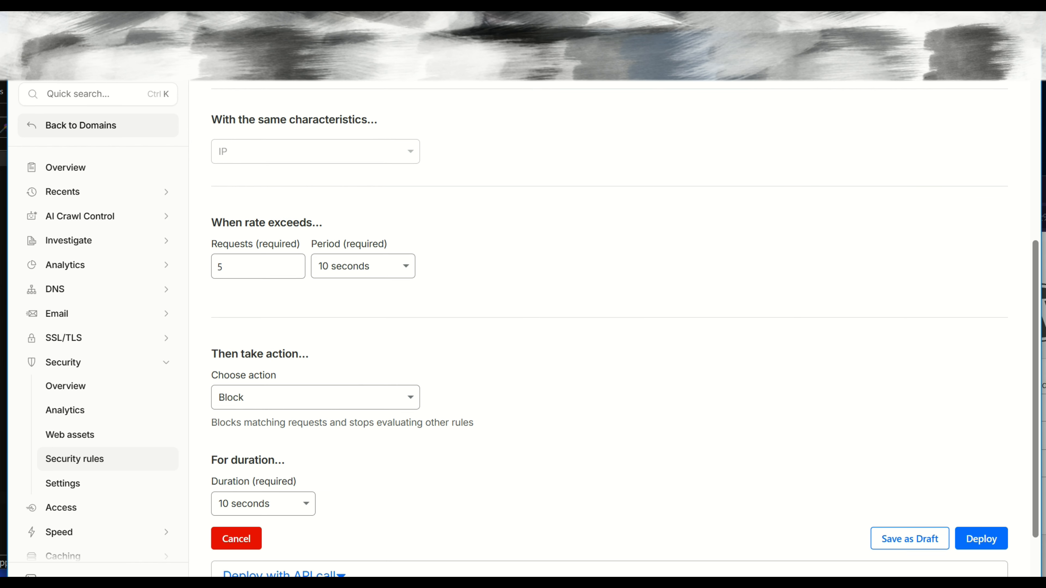
{"action": "scroll", "coordinate": [625, 312], "scroll_direction": "up", "scroll_amount": 9}
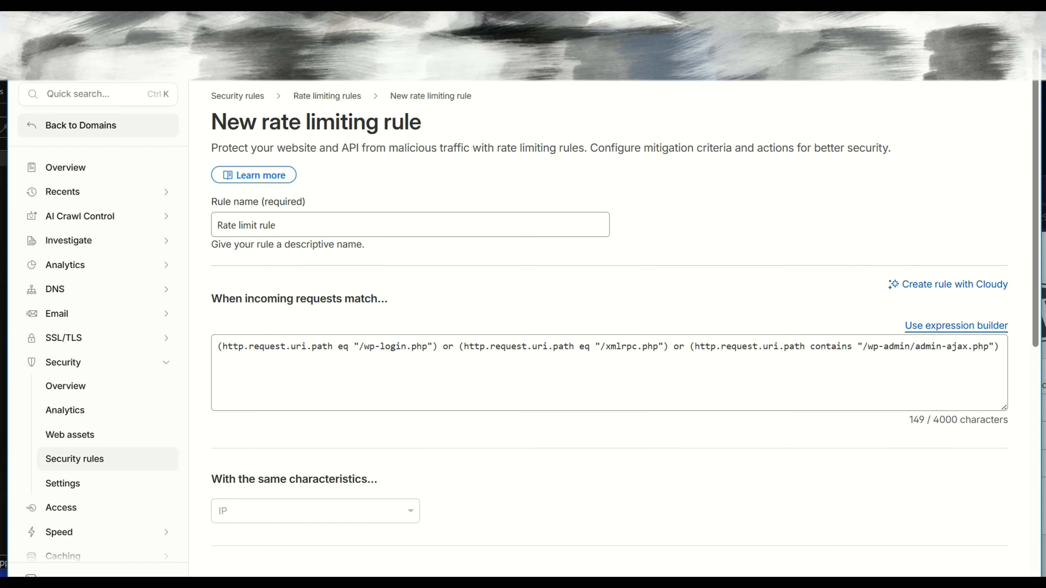
{"action": "scroll", "coordinate": [625, 312], "scroll_direction": "down", "scroll_amount": 10}
{"action": "left_click", "coordinate": [982, 453]}
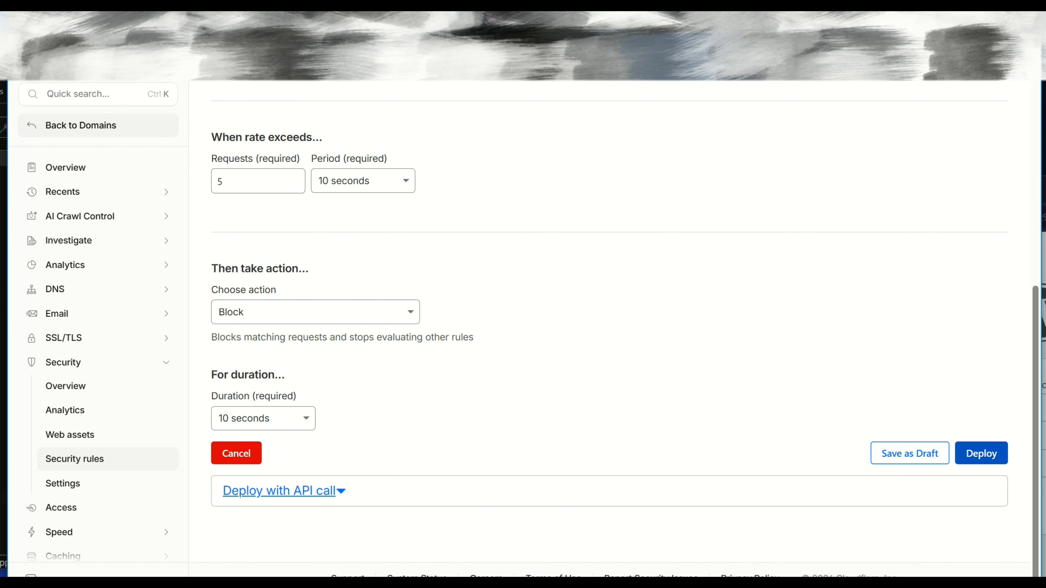
{"action": "scroll", "coordinate": [609, 330], "scroll_direction": "down", "scroll_amount": 3}
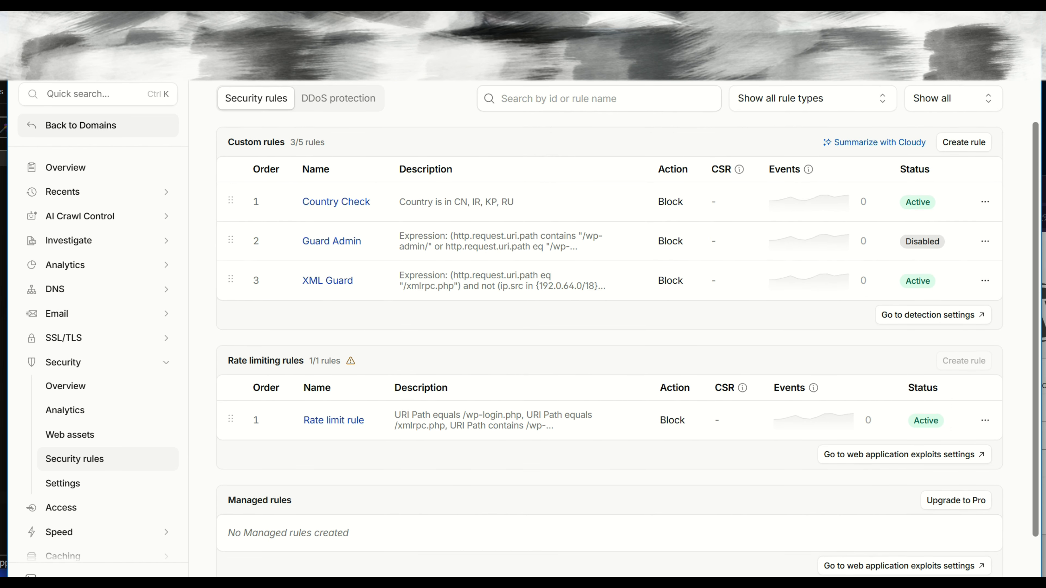
{"action": "scroll", "coordinate": [610, 330], "scroll_direction": "up", "scroll_amount": 2}
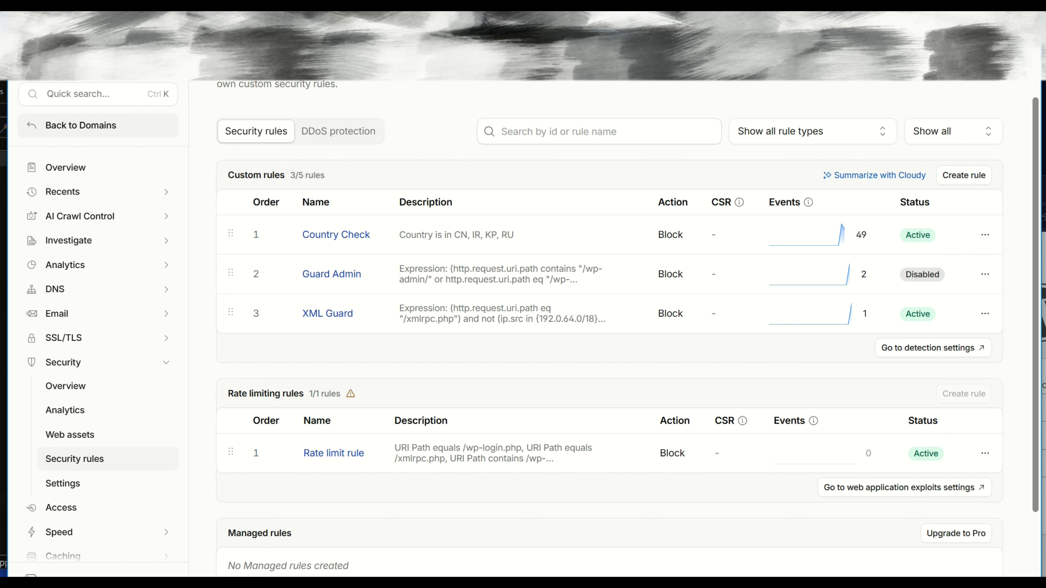
{"action": "scroll", "coordinate": [610, 329], "scroll_direction": "down", "scroll_amount": 2}
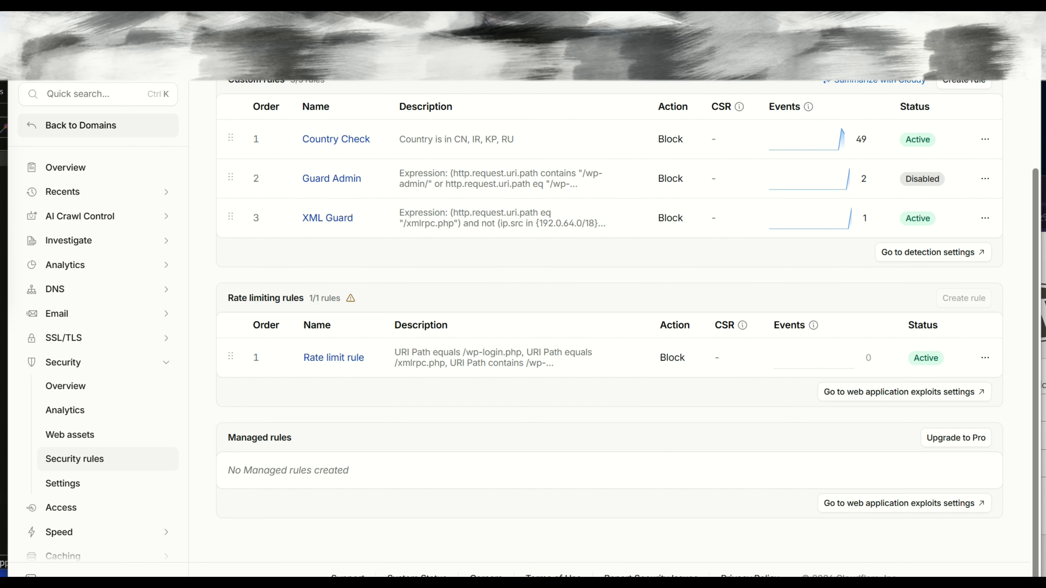
{"action": "key", "text": "alt+Tab"}
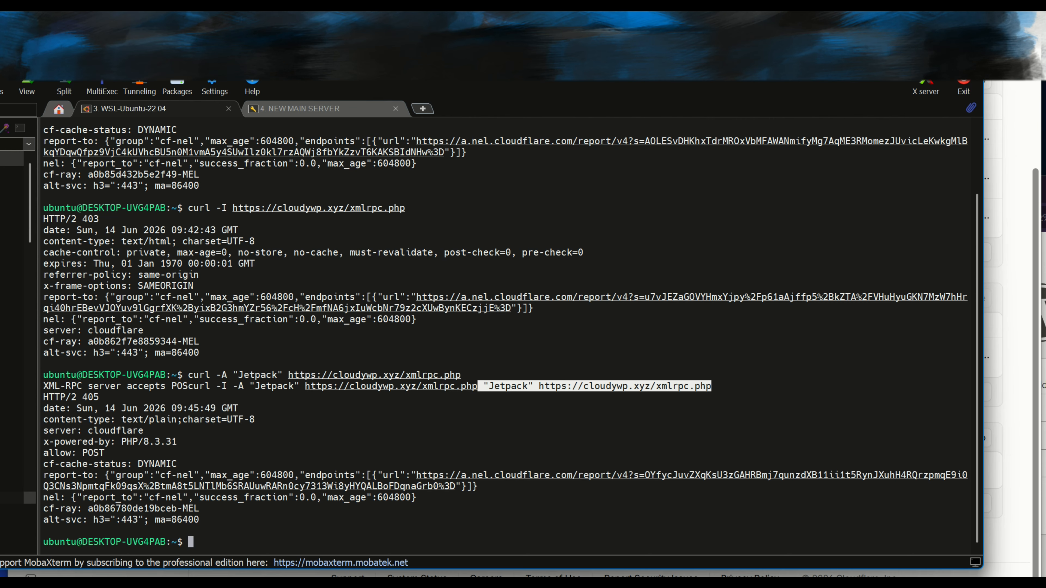
{"action": "type", "text": "clear"}
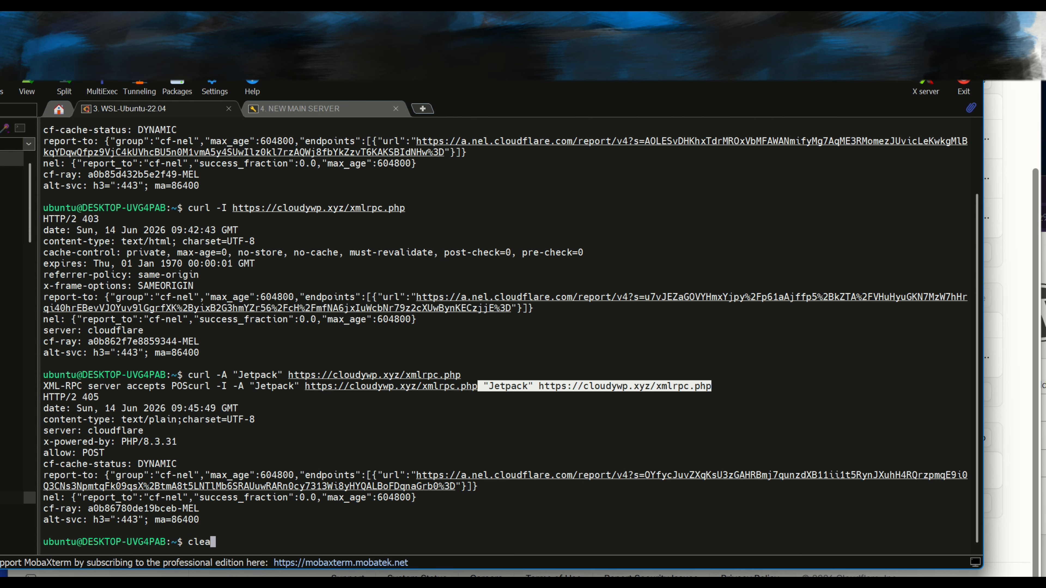
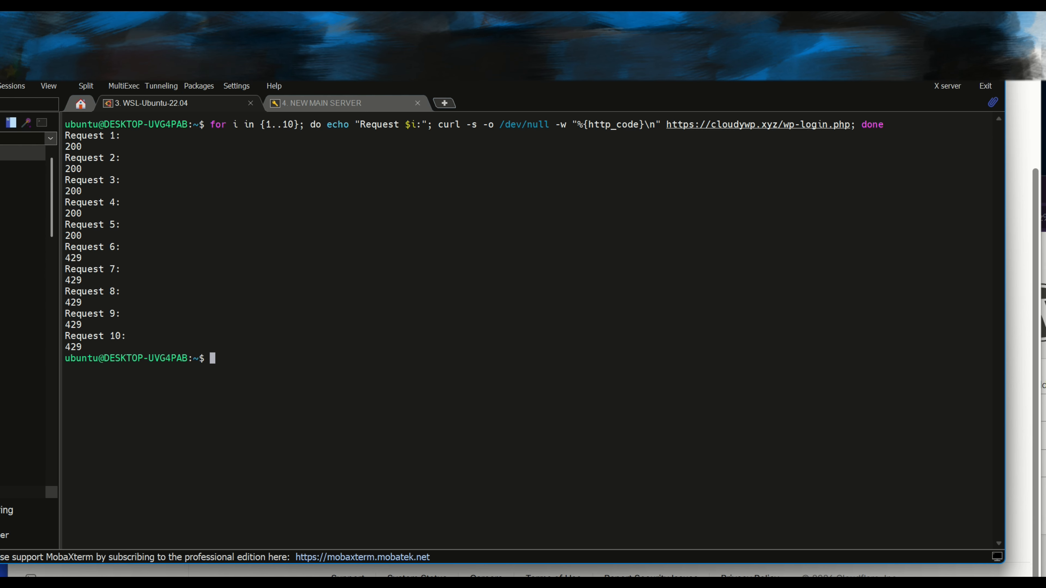
{"action": "left_click_drag", "start_coordinate": [65, 157], "coordinate": [82, 169]}
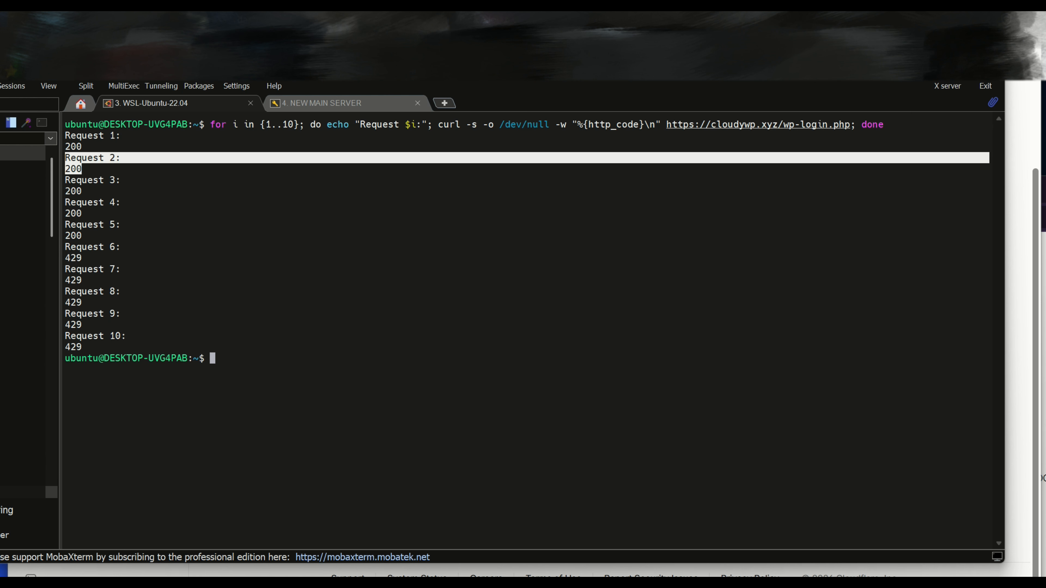
{"action": "left_click", "coordinate": [313, 247]}
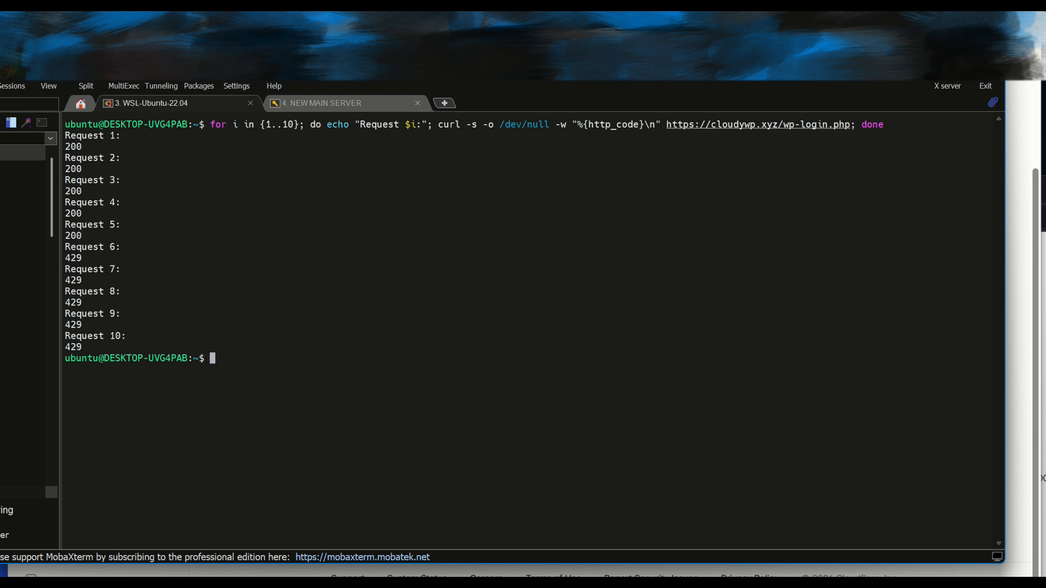
{"action": "double_click", "coordinate": [73, 258]}
Check the rate limit rule's events in Cloudflare's security rules list, and review the curl loop command in the MobaXterm terminal
{"action": "key", "text": "alt+Tab"}
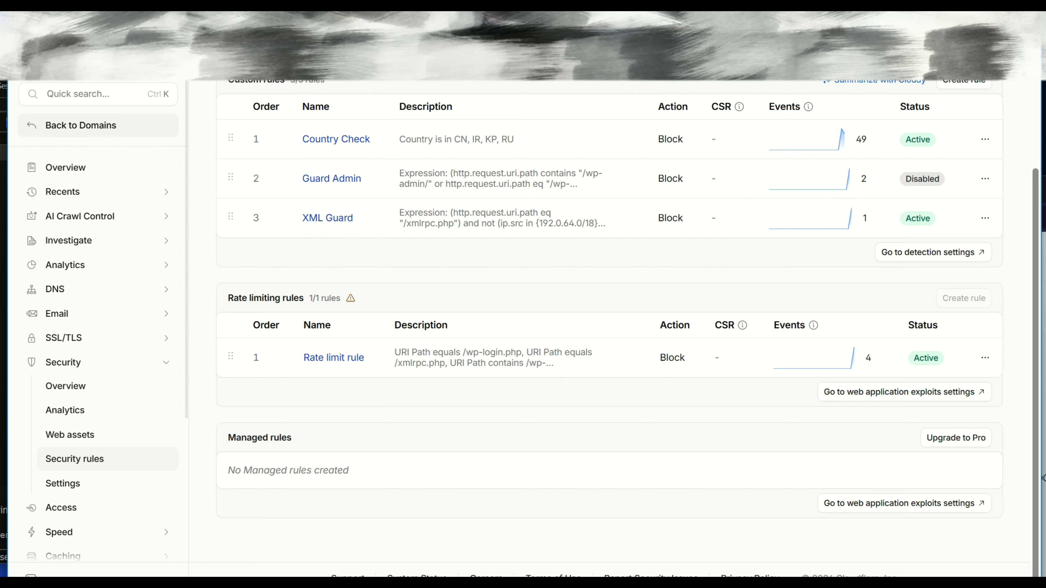
{"action": "key", "text": "ctrl+Tab"}
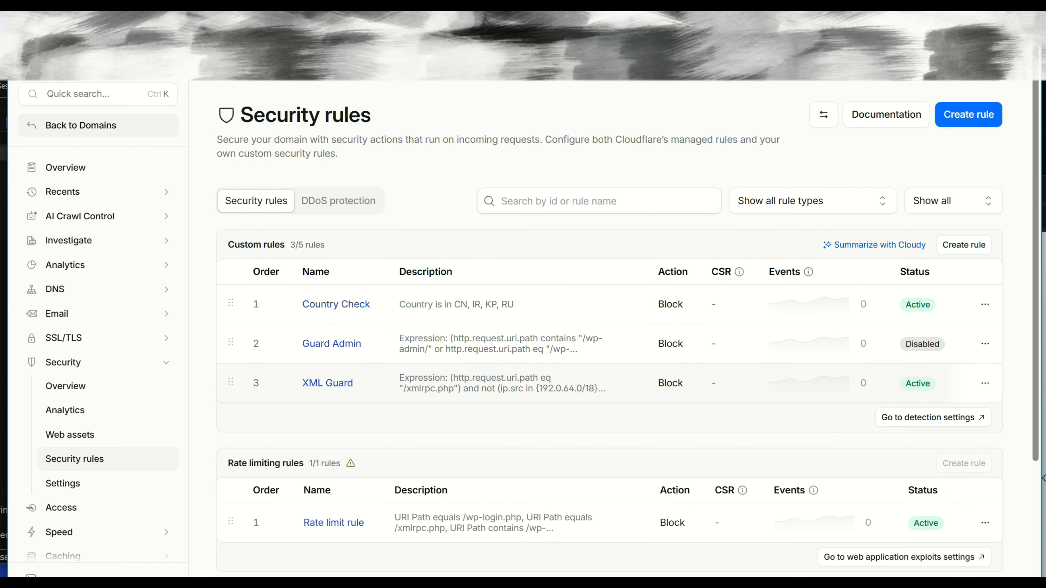
{"action": "scroll", "coordinate": [610, 383], "scroll_direction": "down", "scroll_amount": 3}
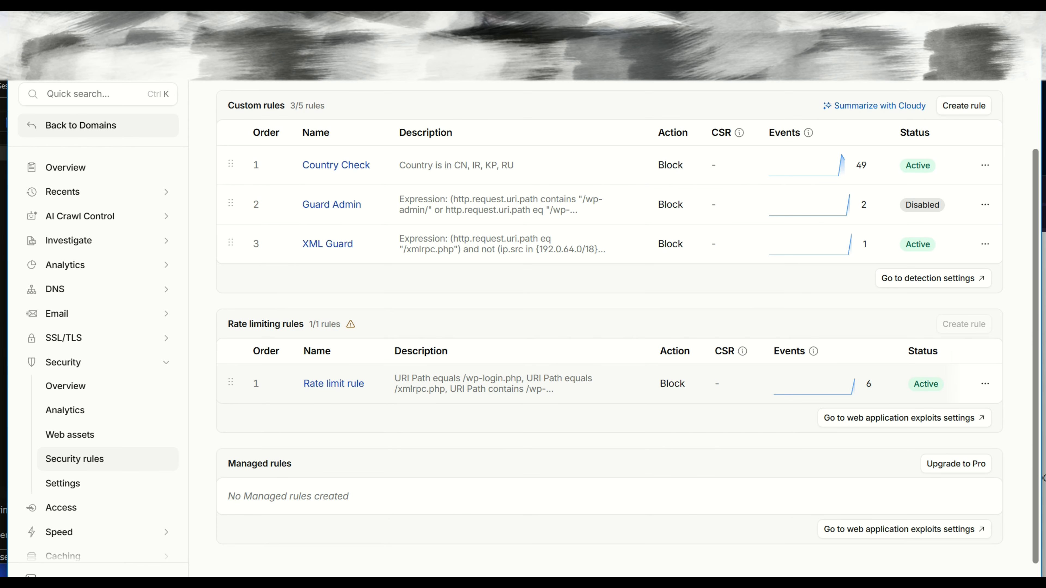
{"action": "left_click", "coordinate": [985, 383]}
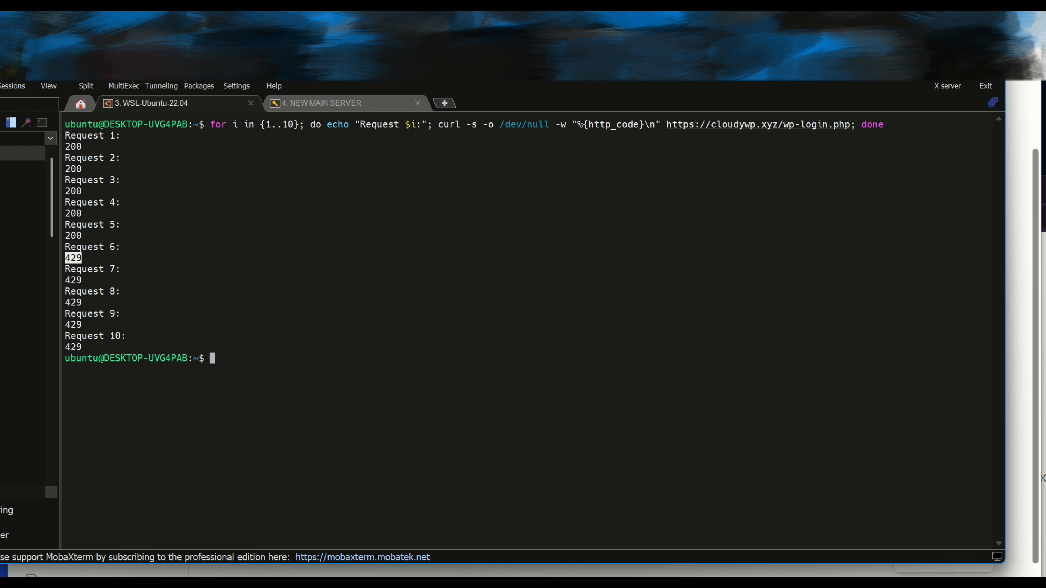
{"action": "left_click_drag", "start_coordinate": [210, 125], "coordinate": [989, 125]}
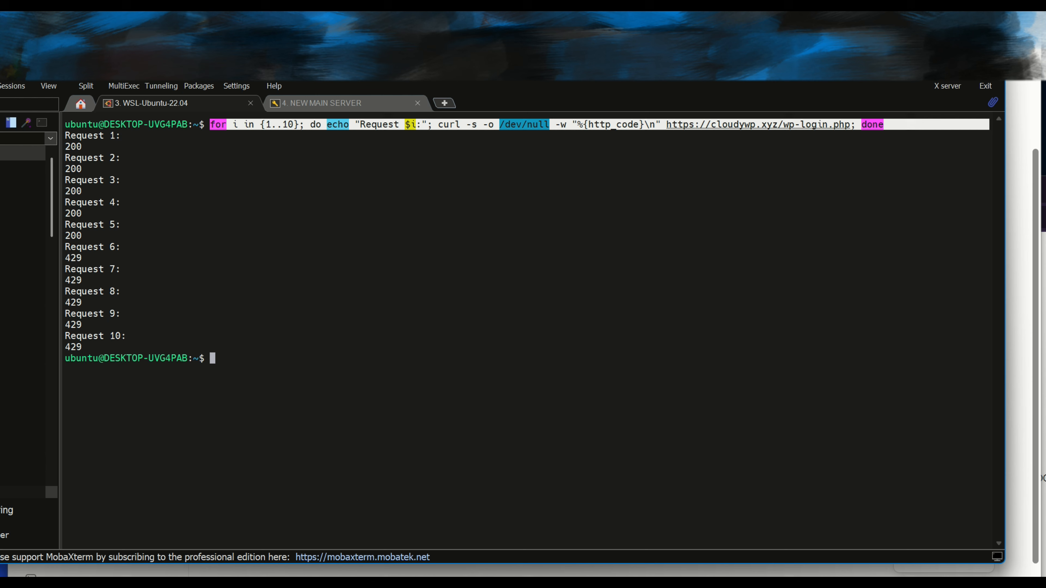
{"action": "left_click", "coordinate": [906, 126]}
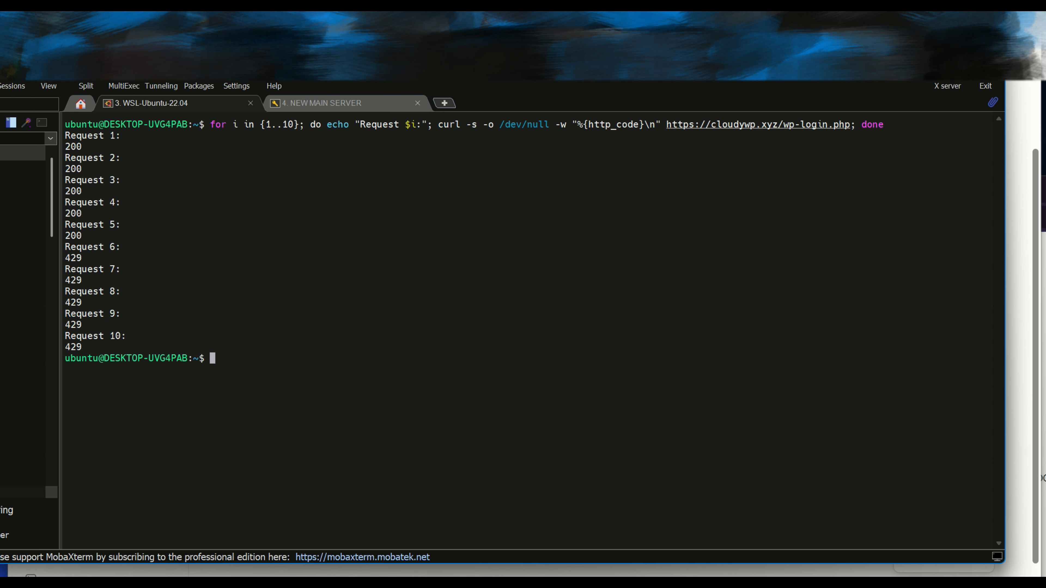
{"action": "left_click_drag", "start_coordinate": [1045, 195], "coordinate": [844, 151]}
{"action": "left_click", "coordinate": [587, 173]}
{"action": "left_click", "coordinate": [587, 172]}
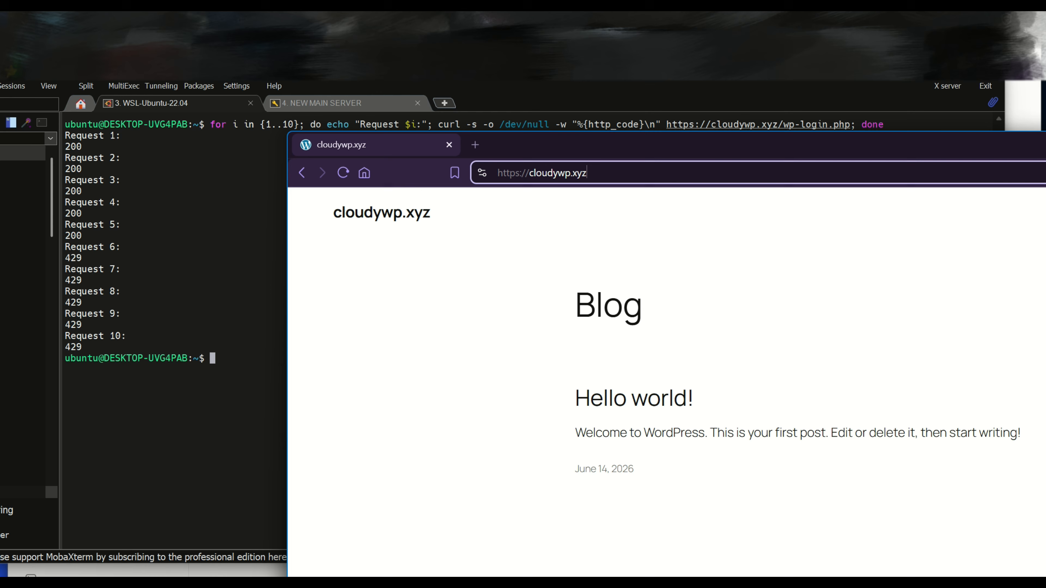
{"action": "type", "text": "/wp"}
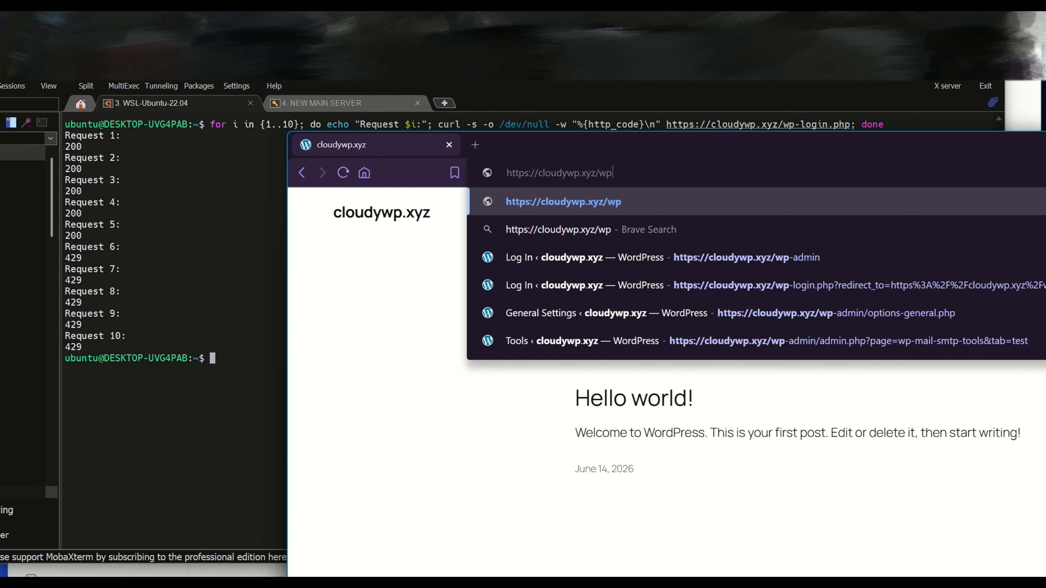
{"action": "type", "text": "-admin"}
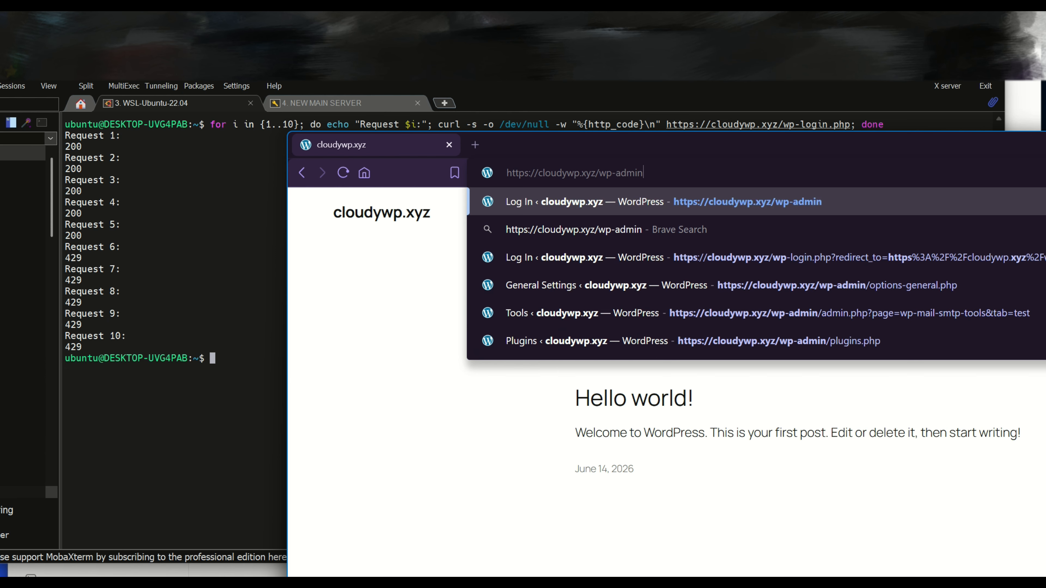
{"action": "key", "text": "Return"}
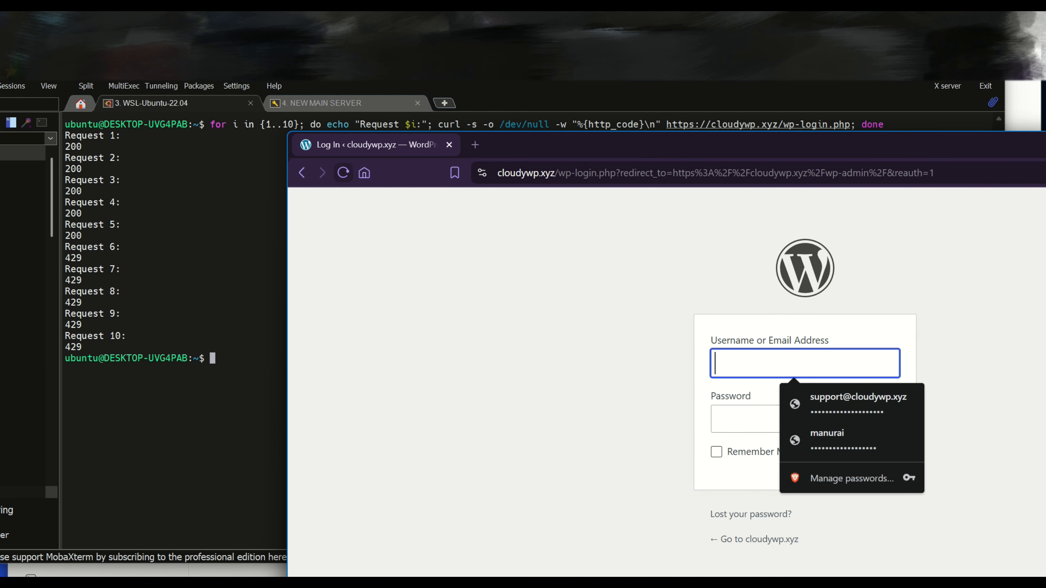
Reload the WordPress login page repeatedly to test the rate limit and access after the block duration
{"action": "left_click", "coordinate": [343, 173]}
{"action": "left_click", "coordinate": [343, 173]}
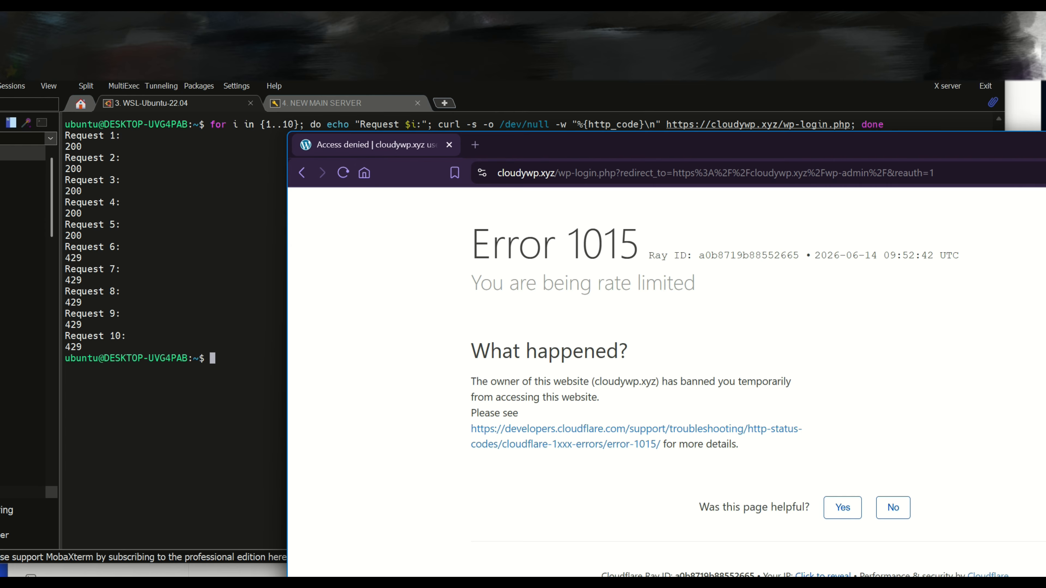
{"action": "left_click", "coordinate": [343, 173]}
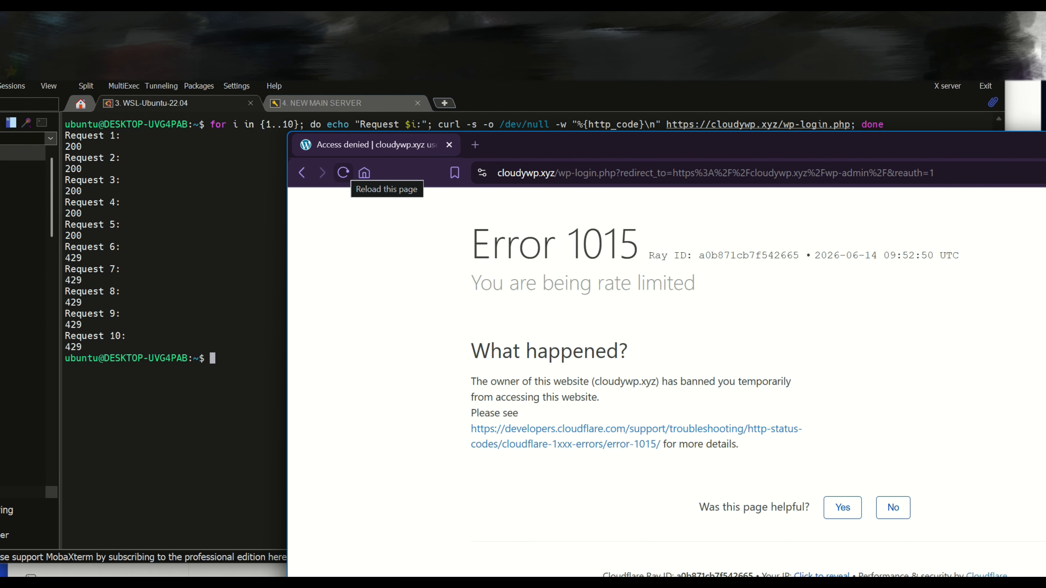
{"action": "left_click", "coordinate": [343, 172]}
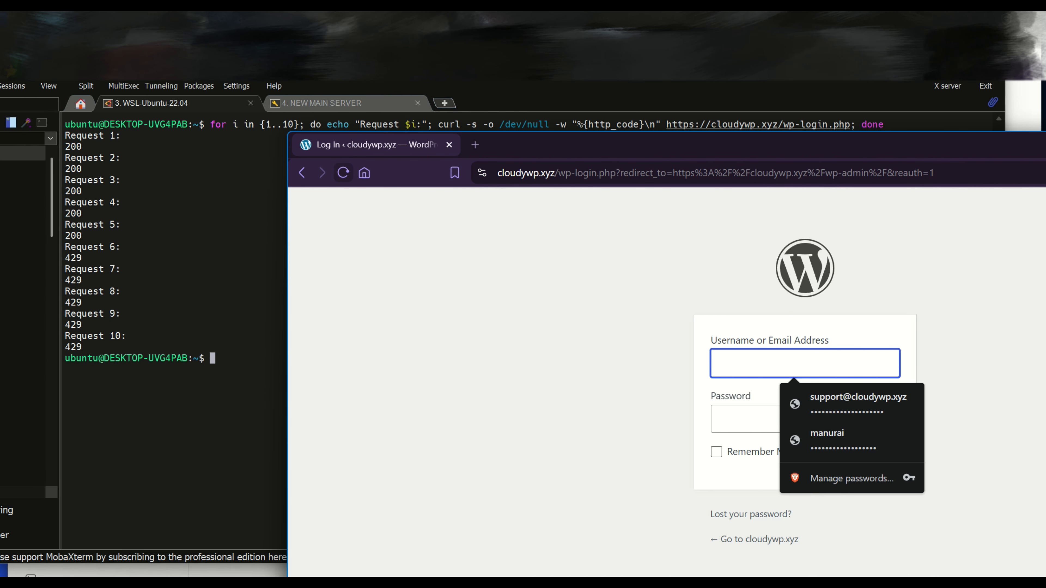